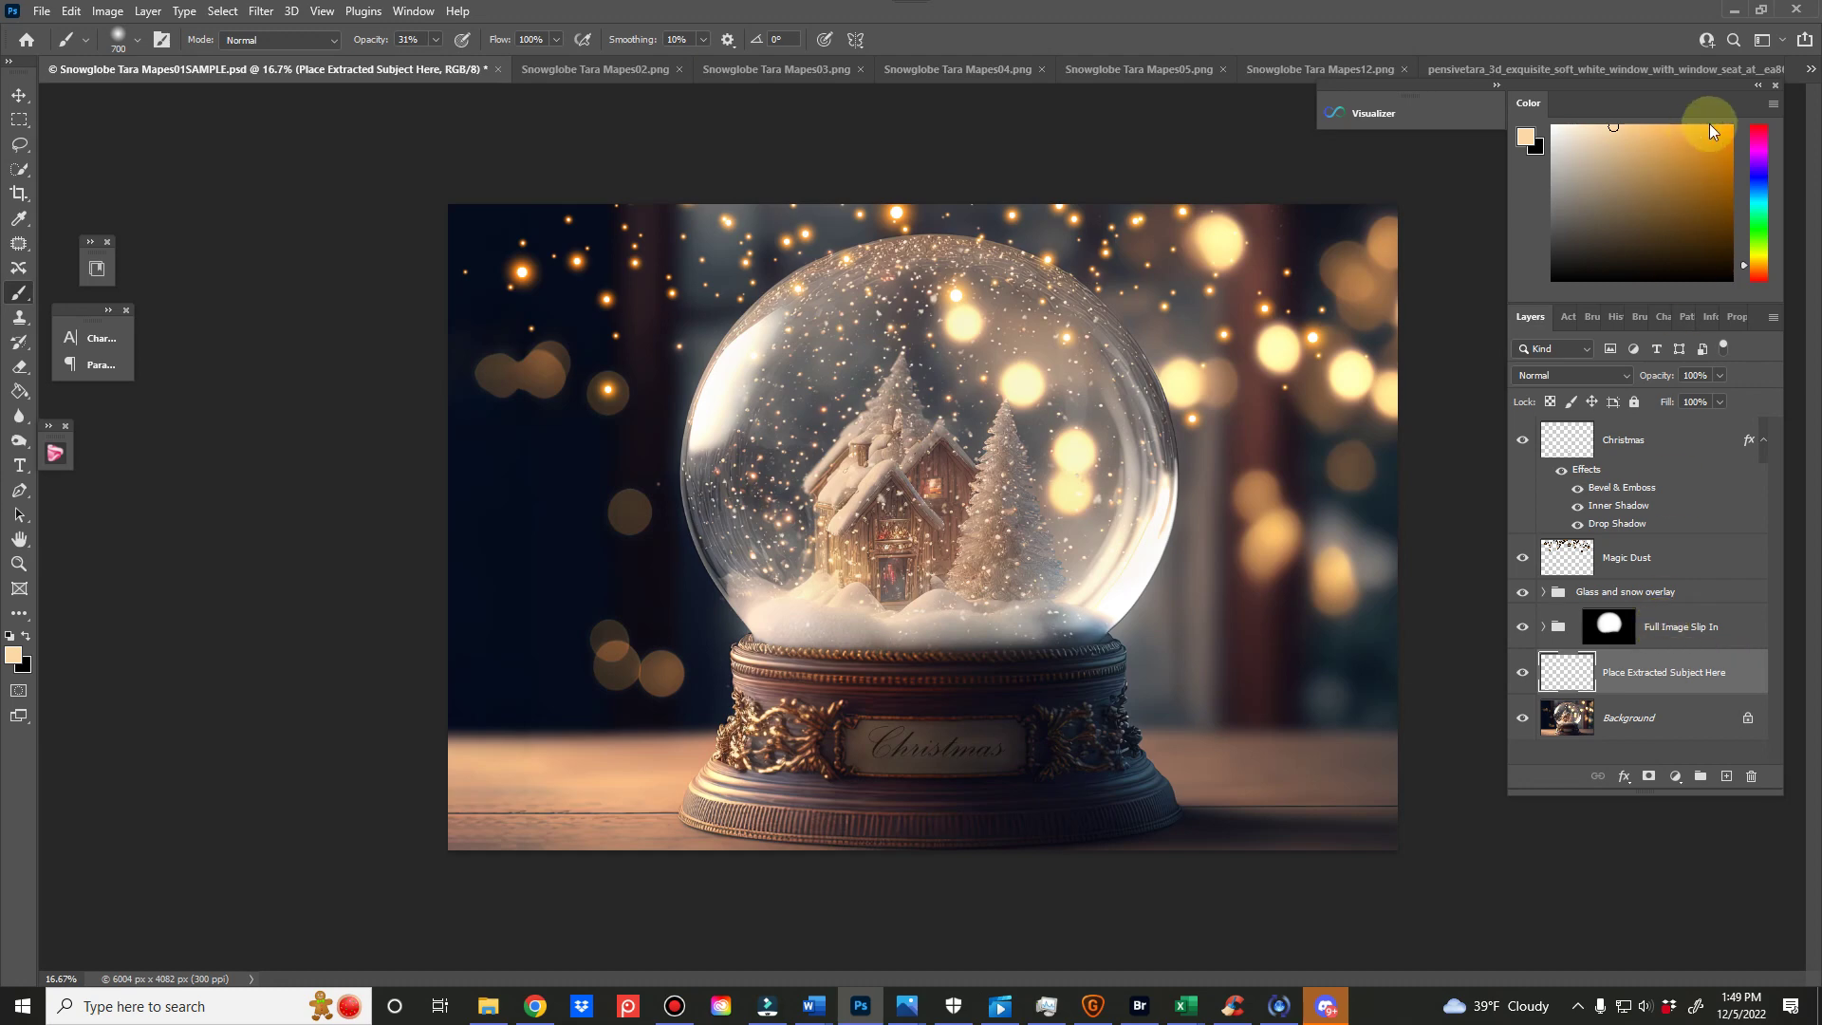
- Switch to Sample family.jpg and select the entire family photo for copying
left_click(1810, 73)
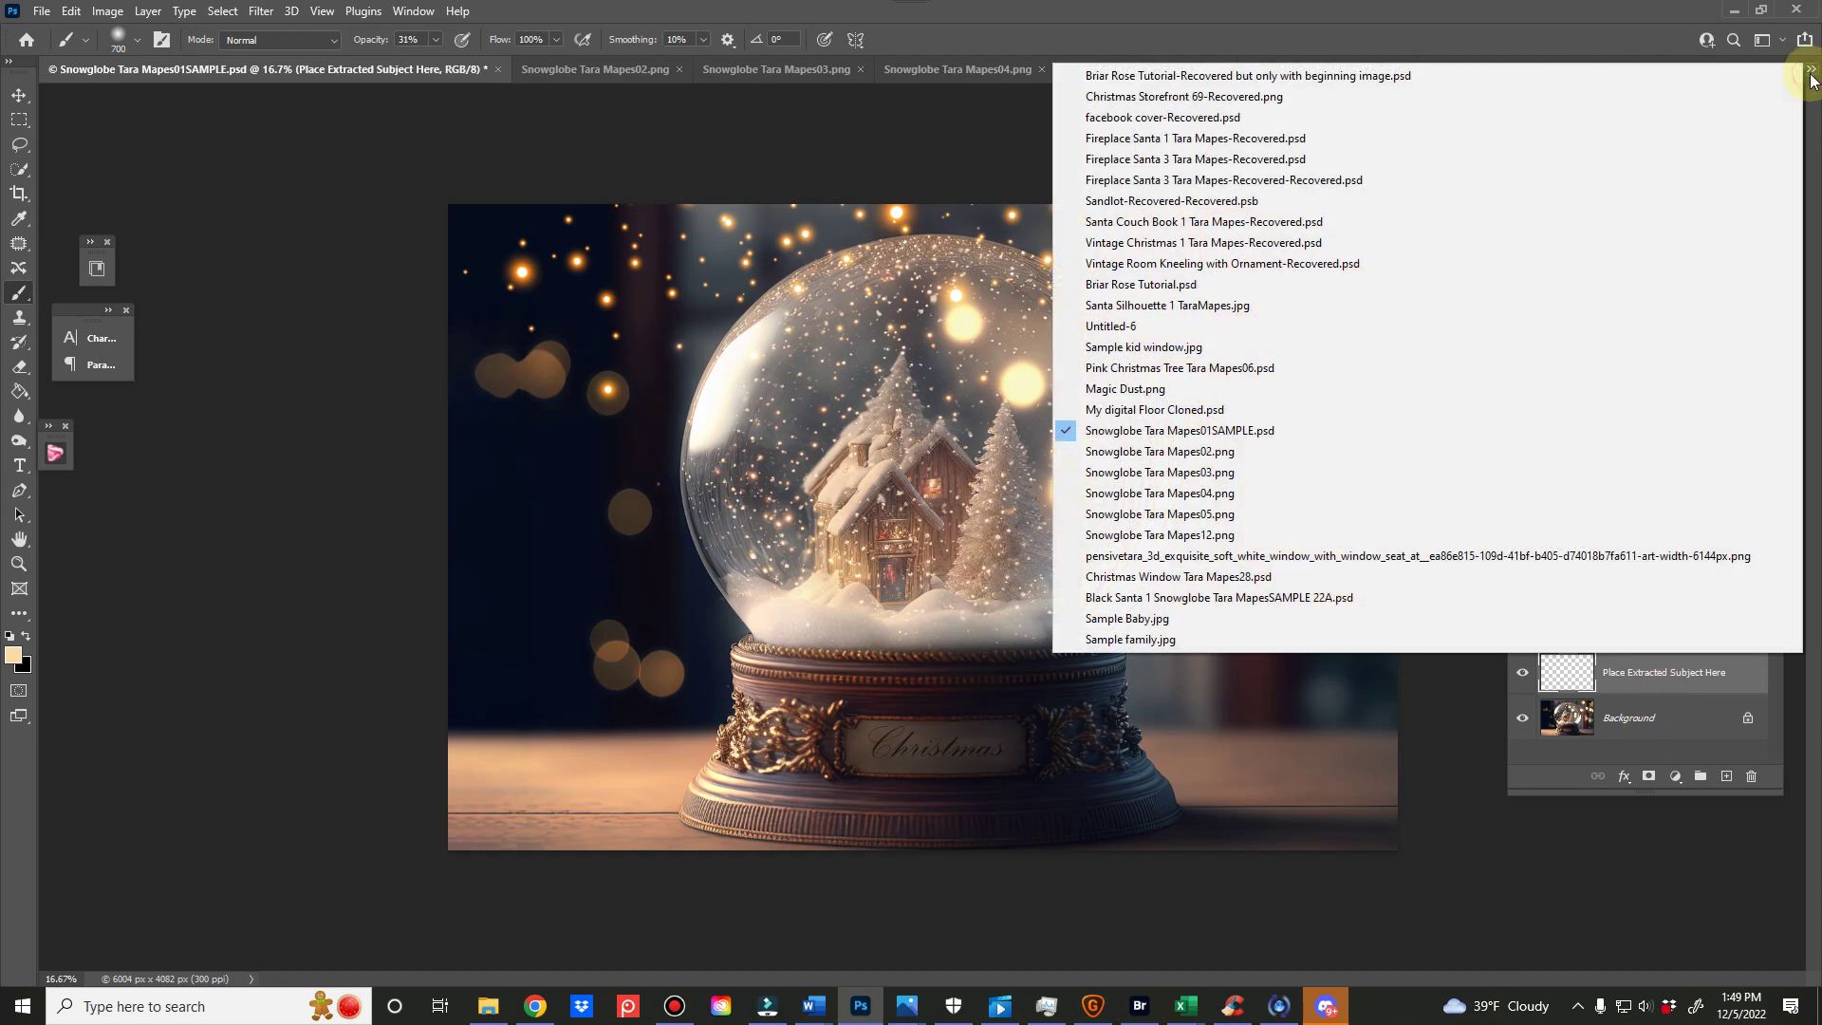
left_click(1200, 643)
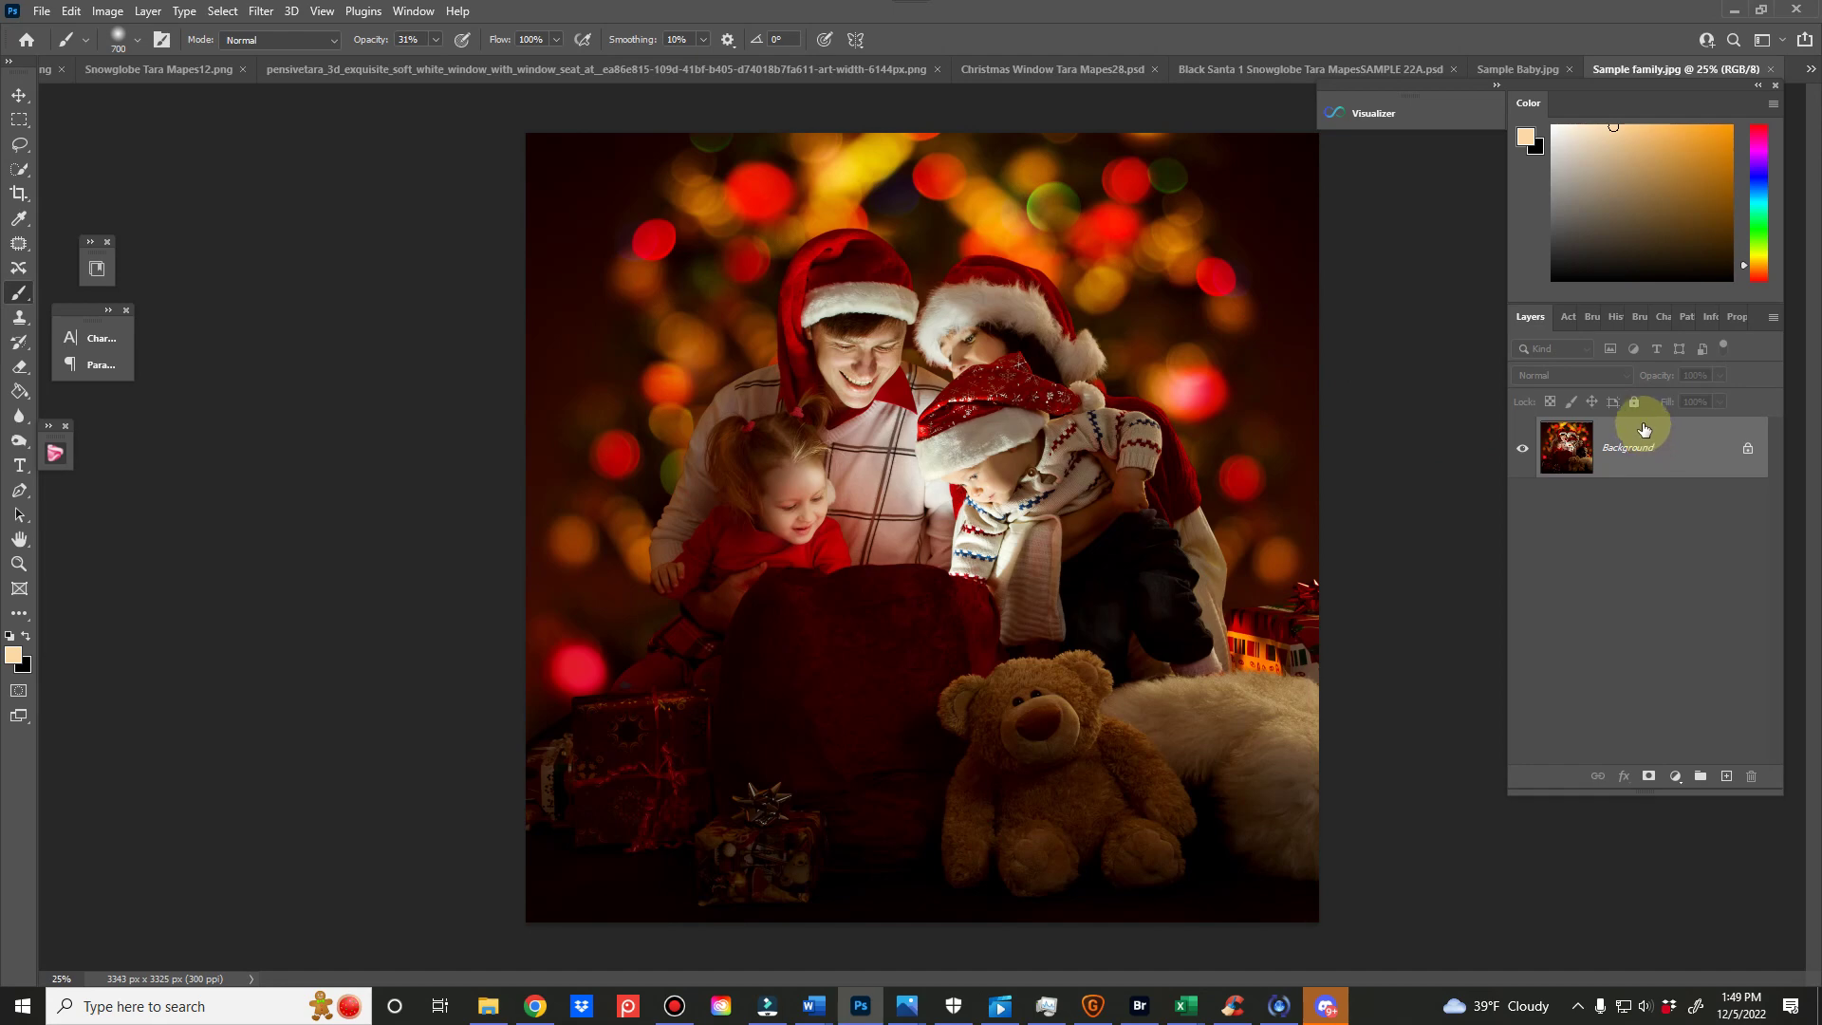
left_click_drag(1637, 454, 1668, 452)
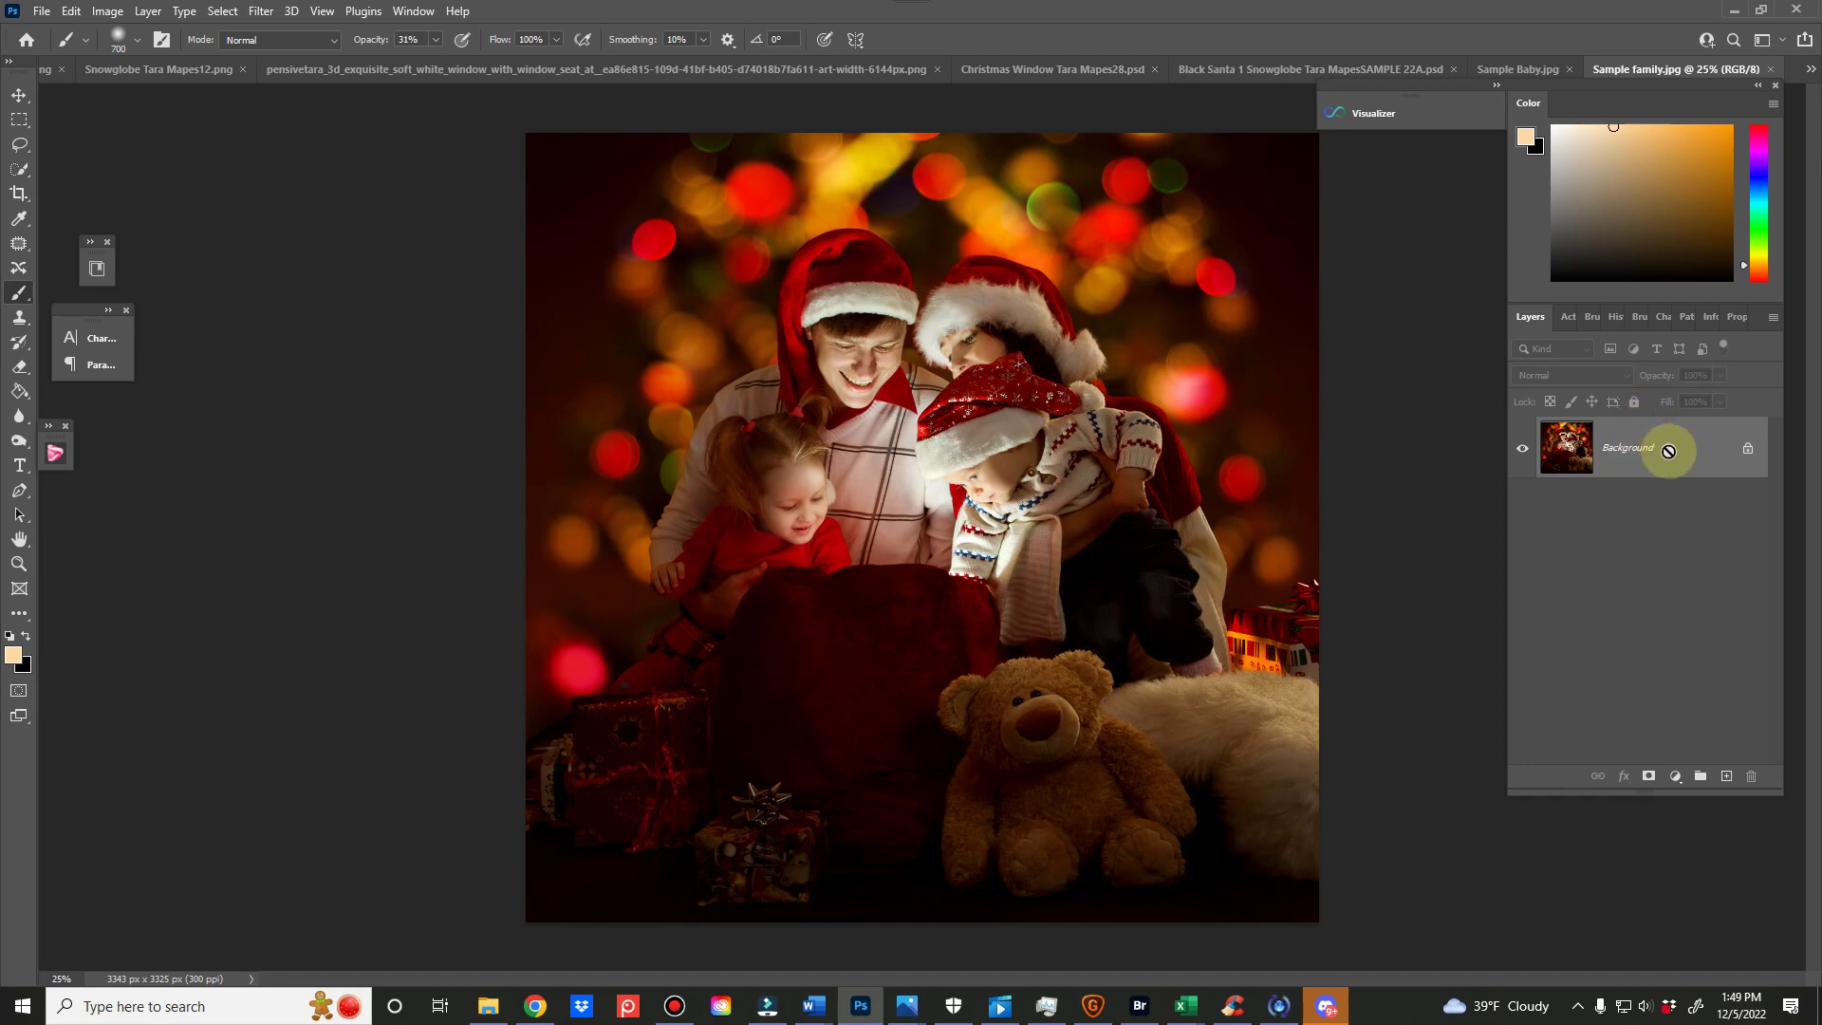
key("ctrl+a")
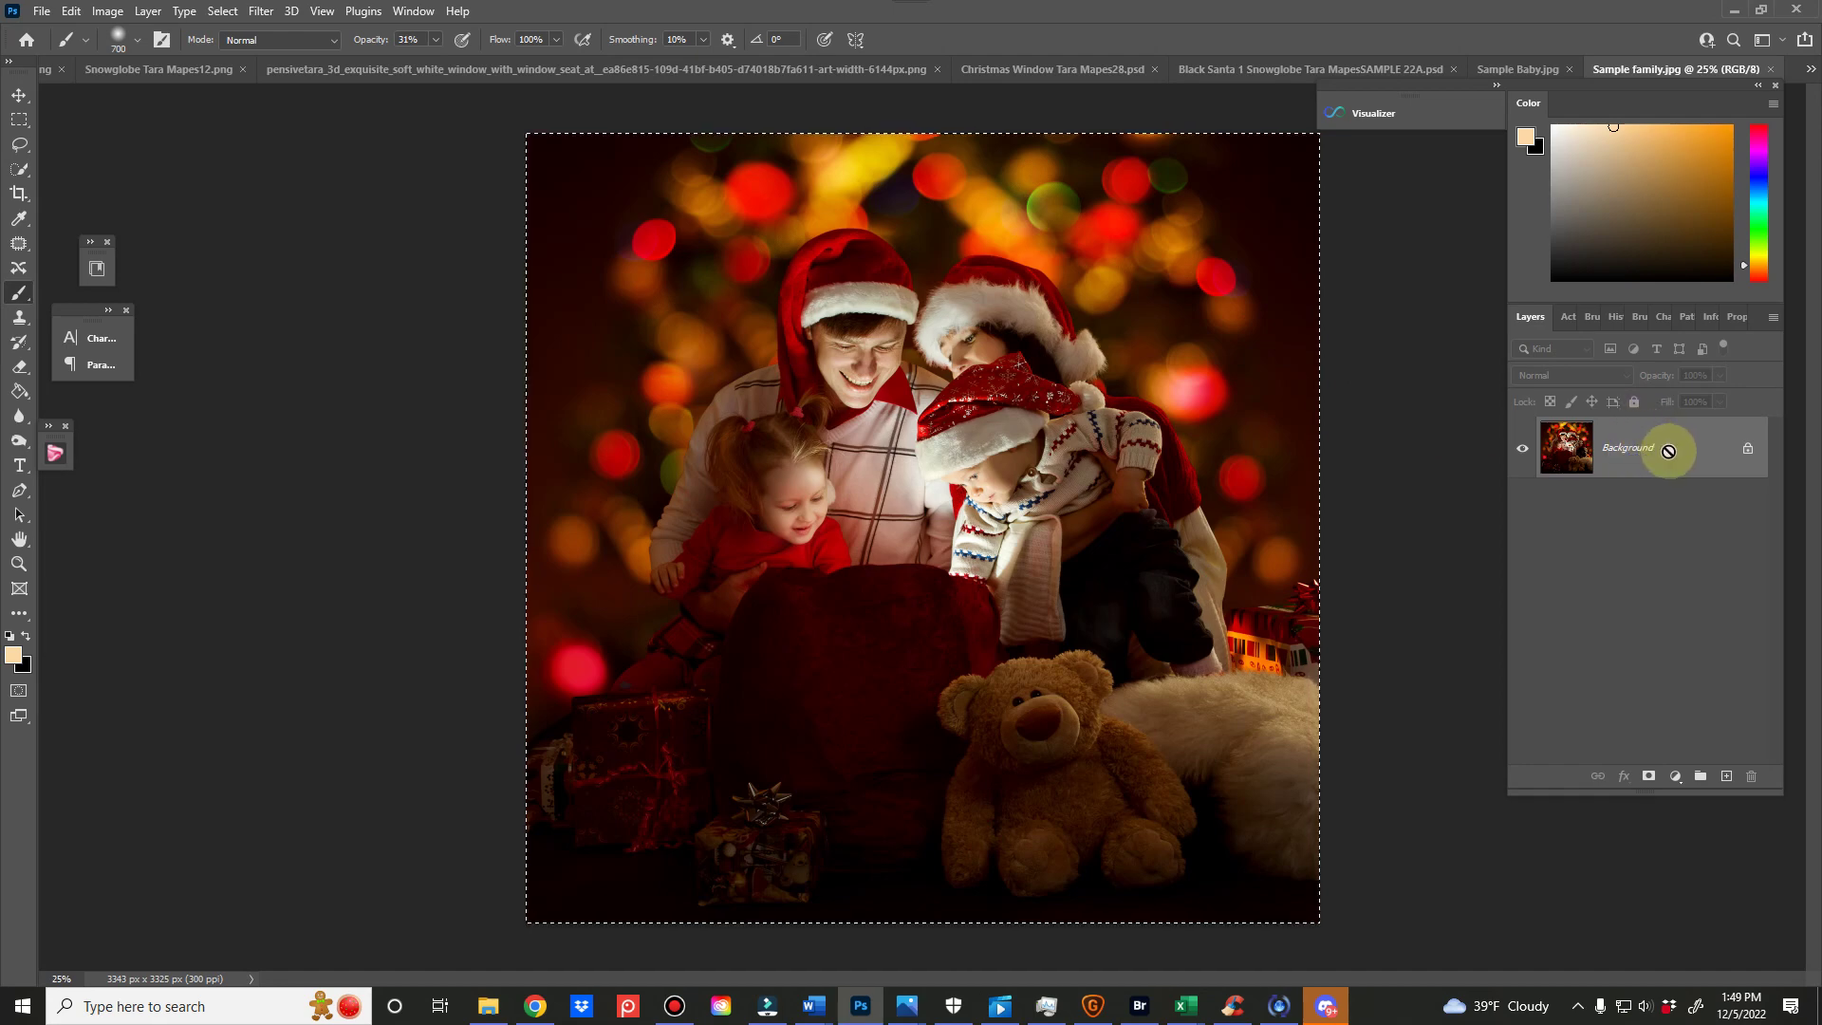
- Paste the family photo onto the Place Image Here layer inside the Full Image Slip In group of the 01SAMPLE snow globe document
left_click(1809, 70)
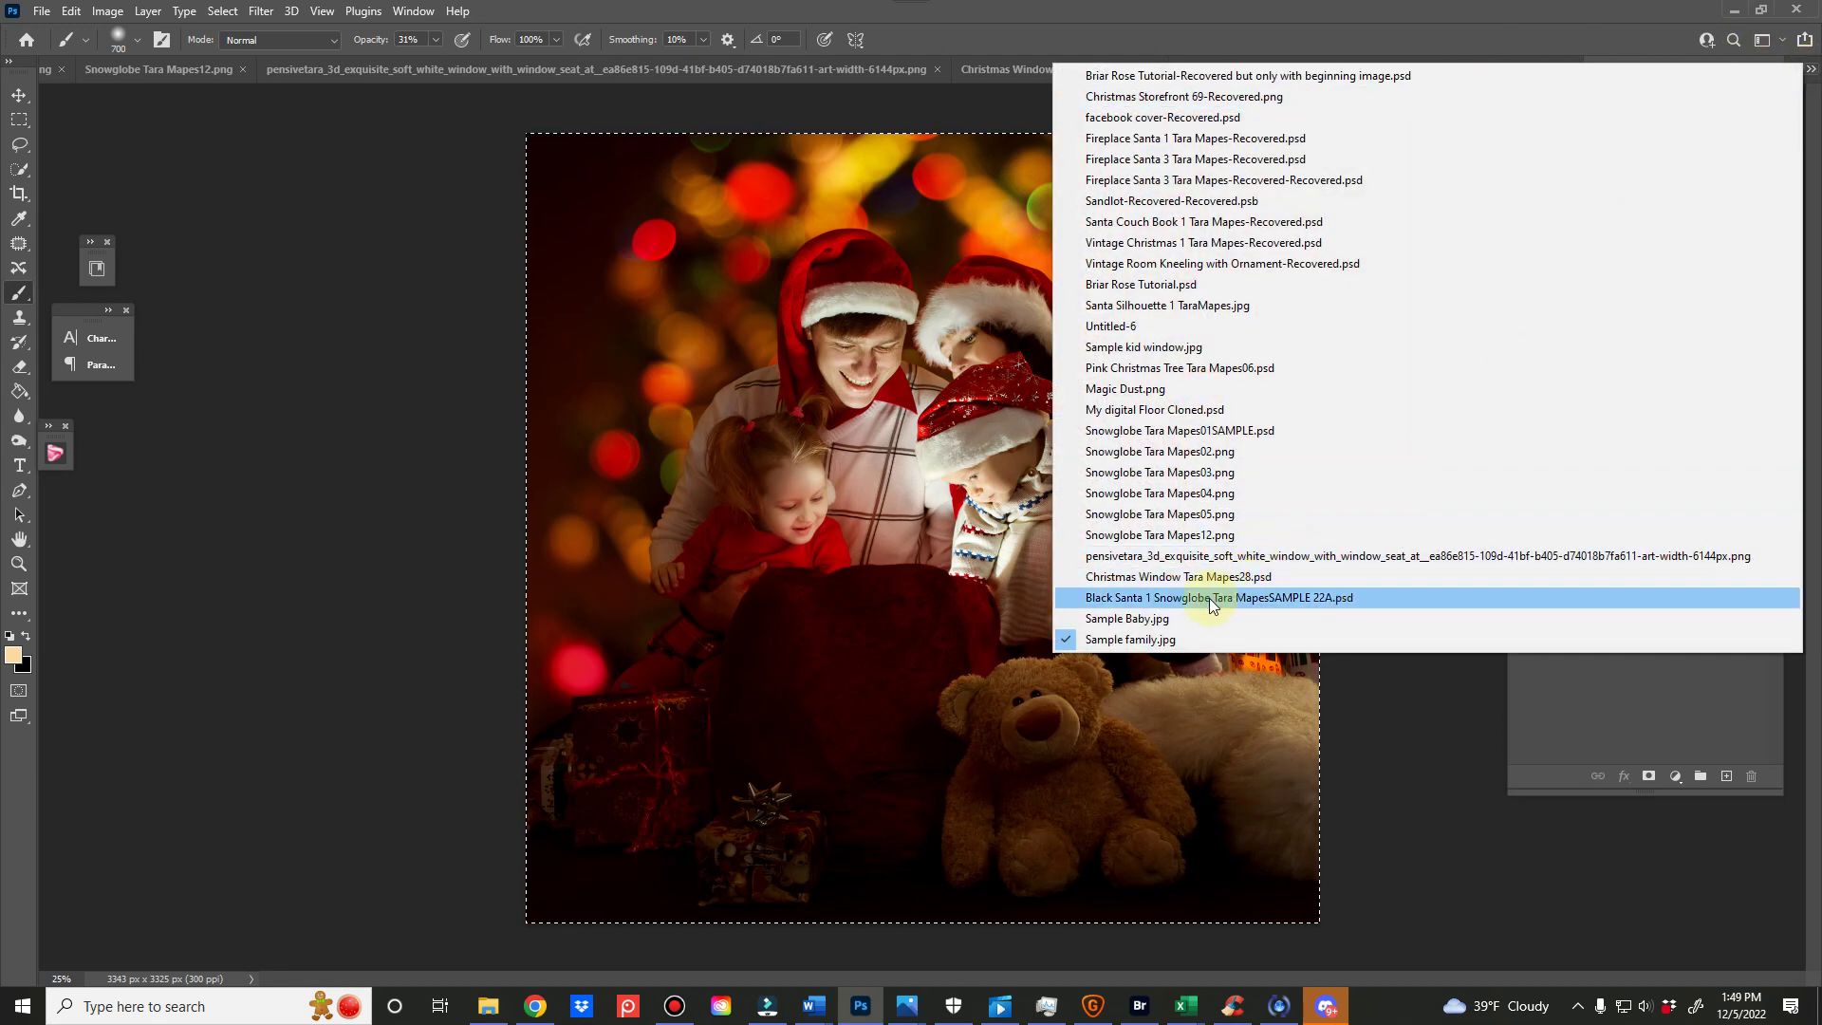
left_click(1188, 438)
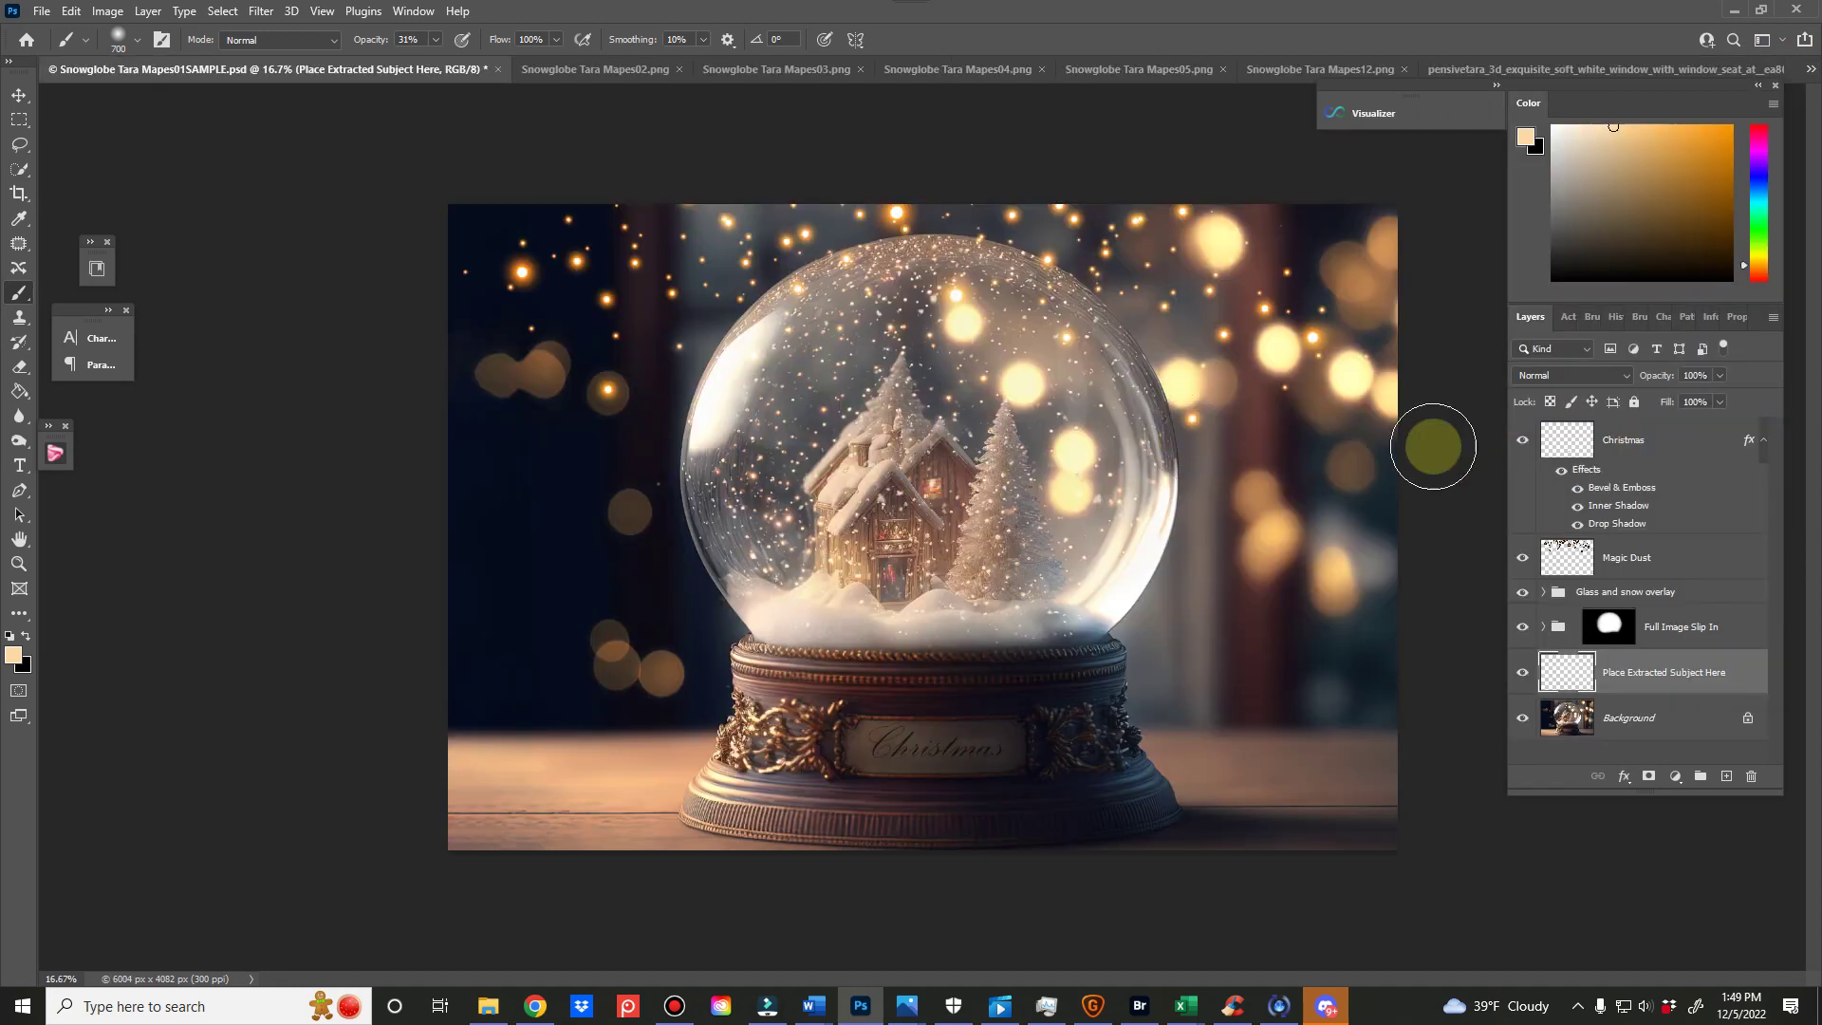
left_click(1543, 627)
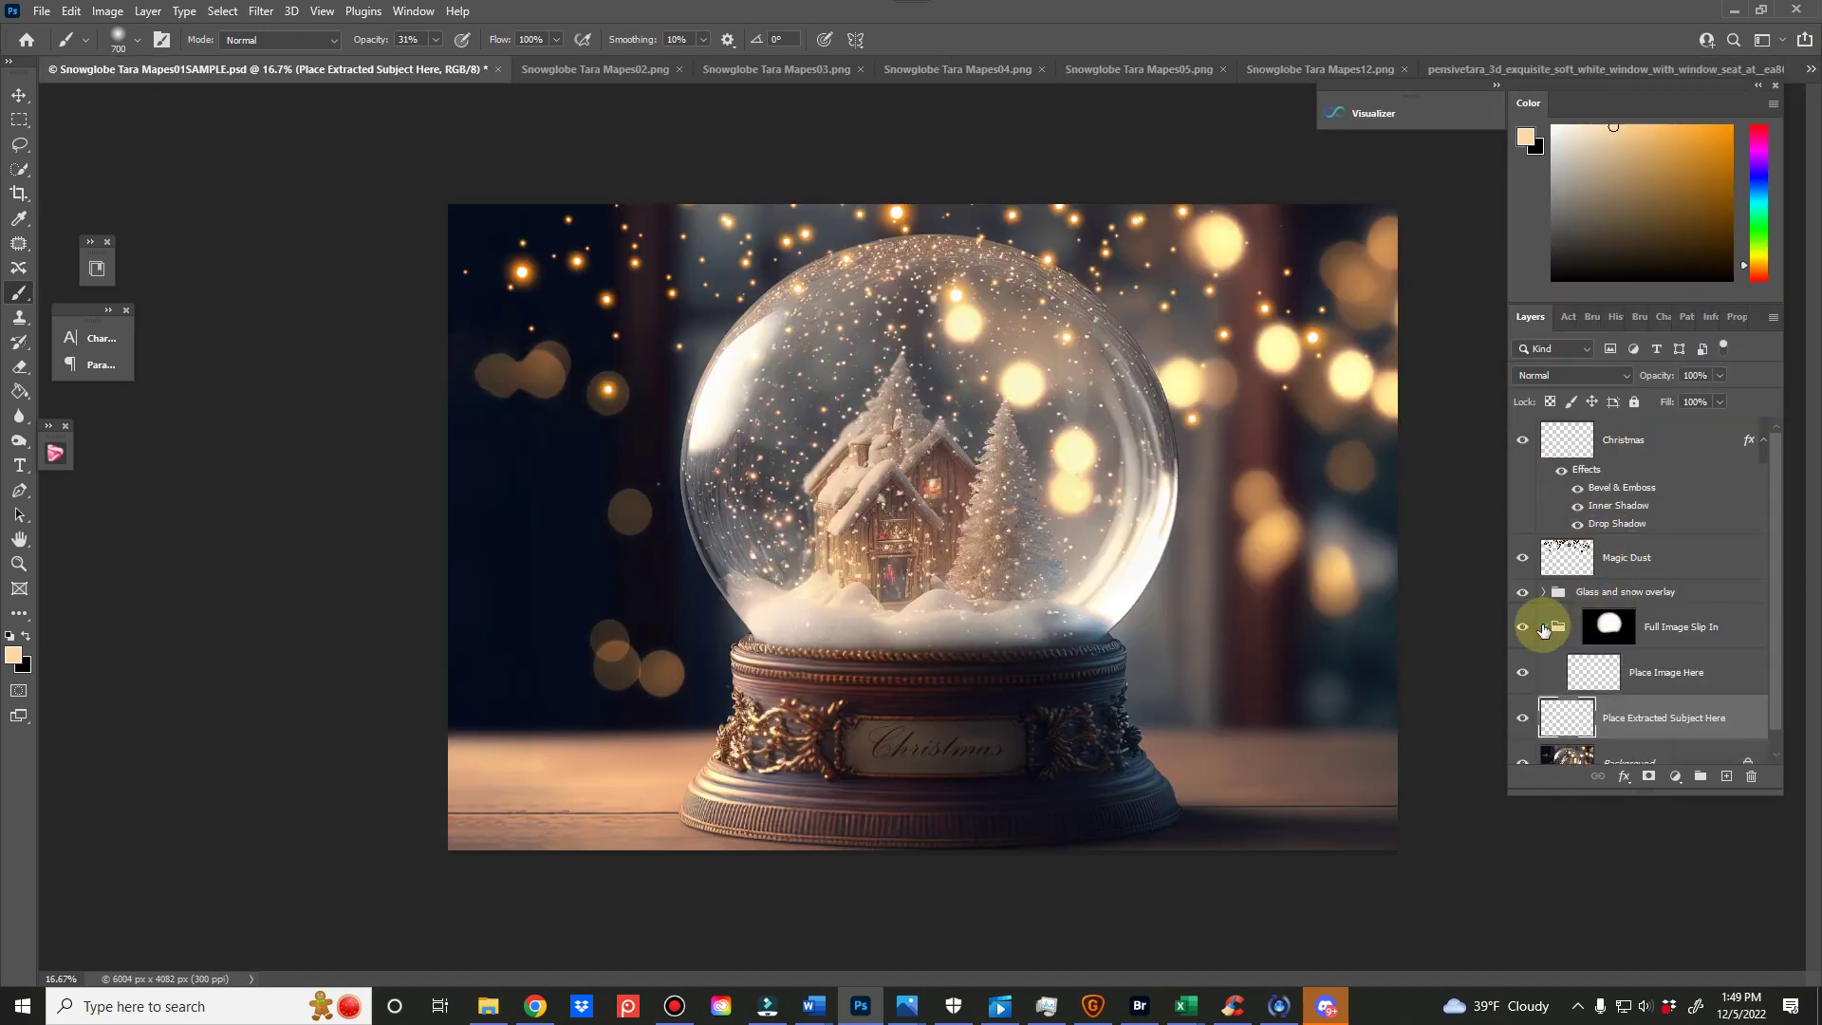
left_click(1543, 627)
left_click(1668, 669)
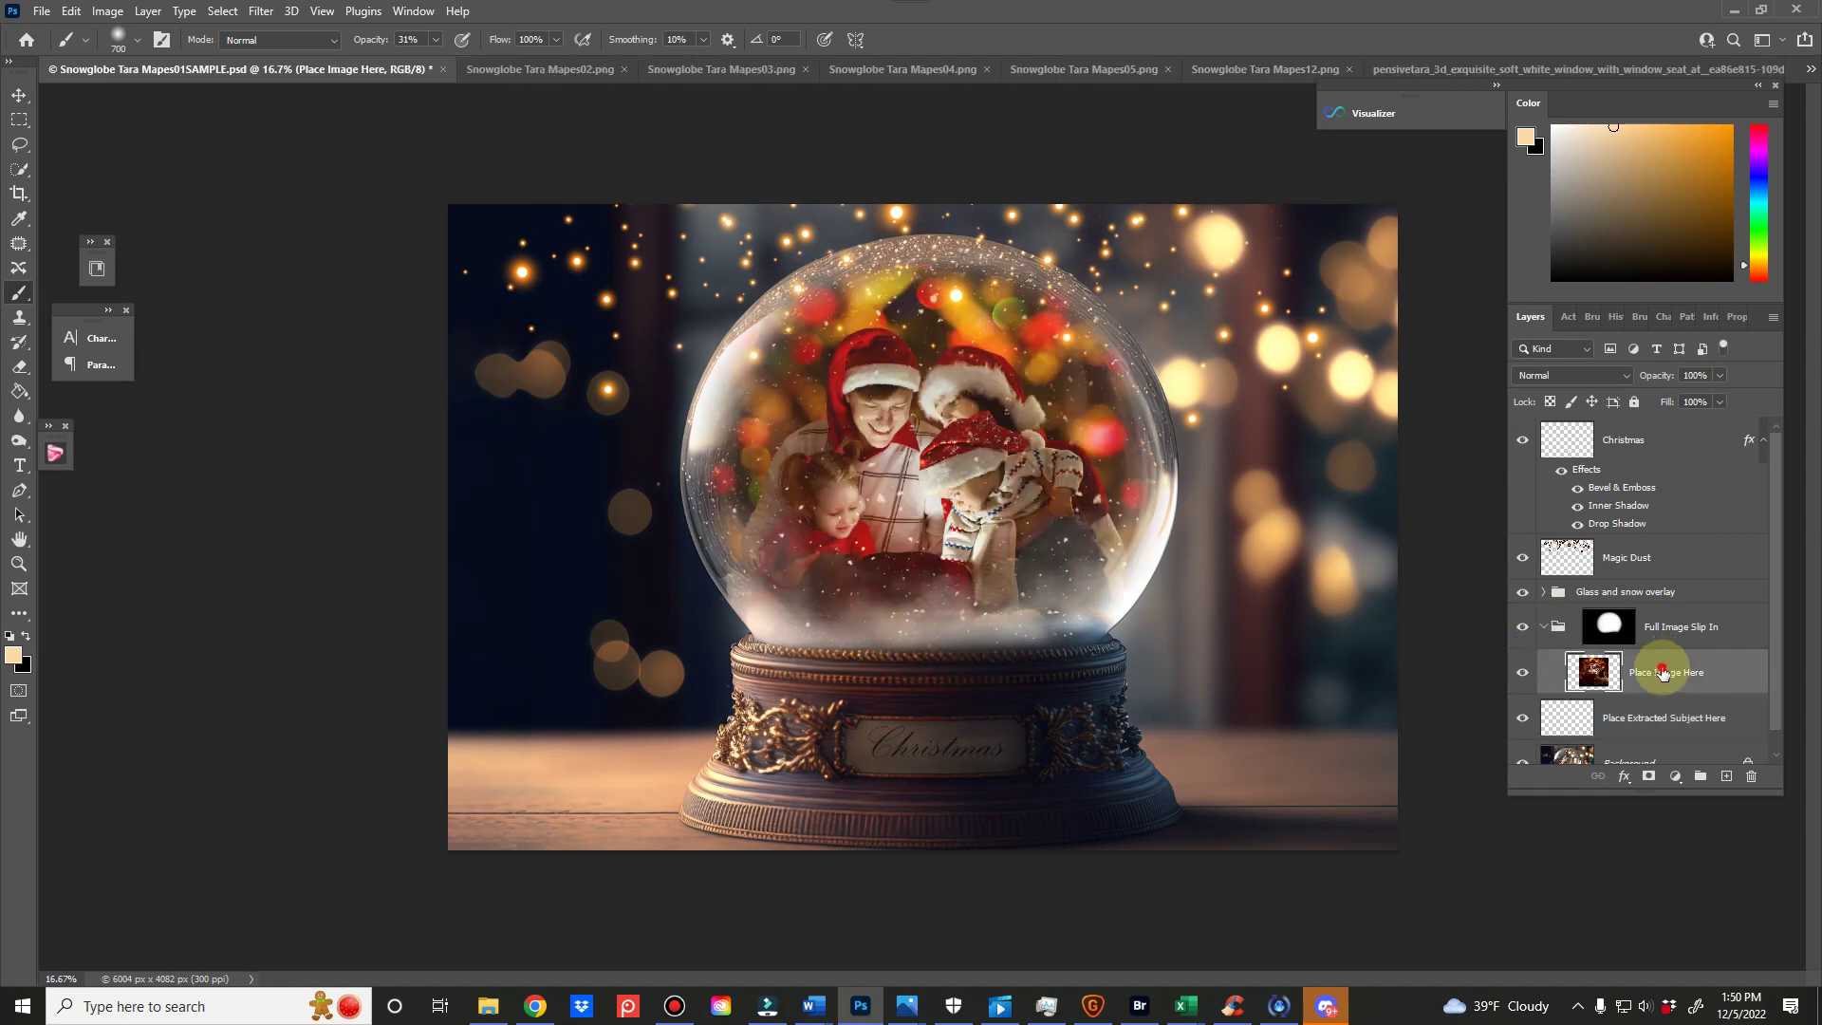
- Scale and reposition the family photo with Free Transform so the four faces fit inside the glass globe
key("ctrl+t")
left_click_drag(628, 408, 664, 296)
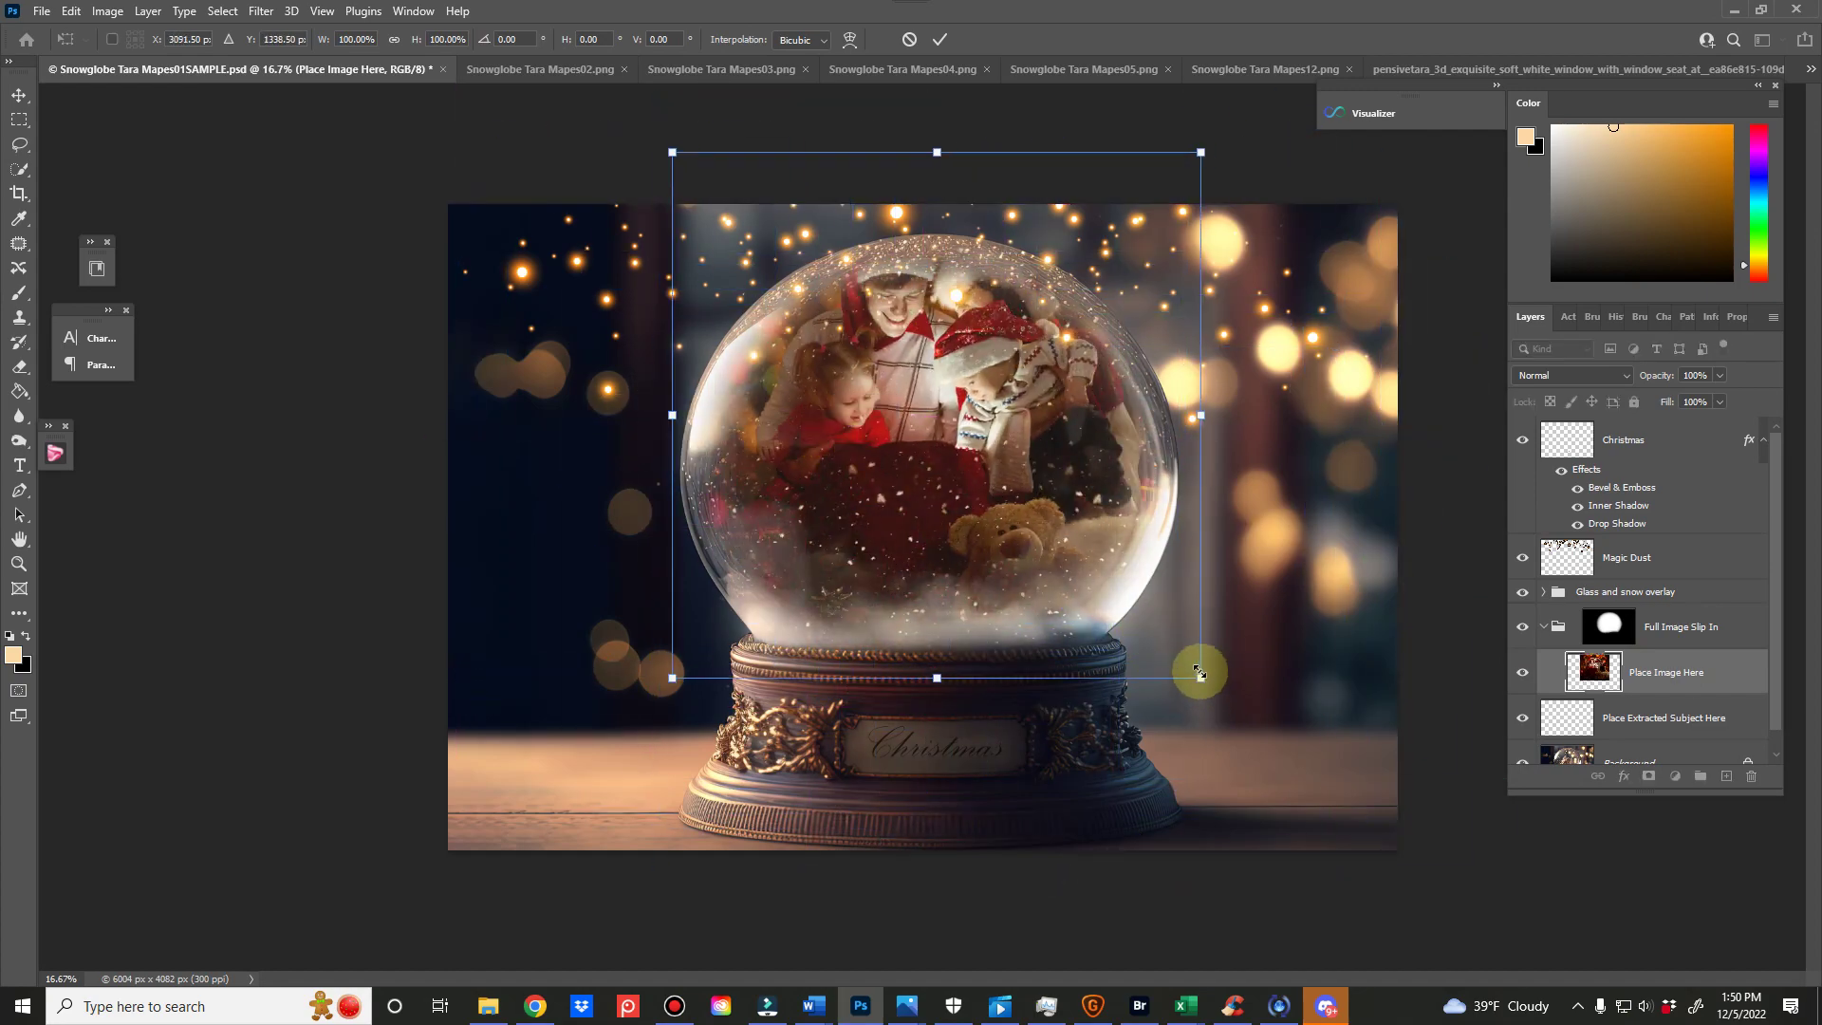
left_click_drag(1199, 672, 1378, 732)
left_click_drag(1203, 599, 1278, 234)
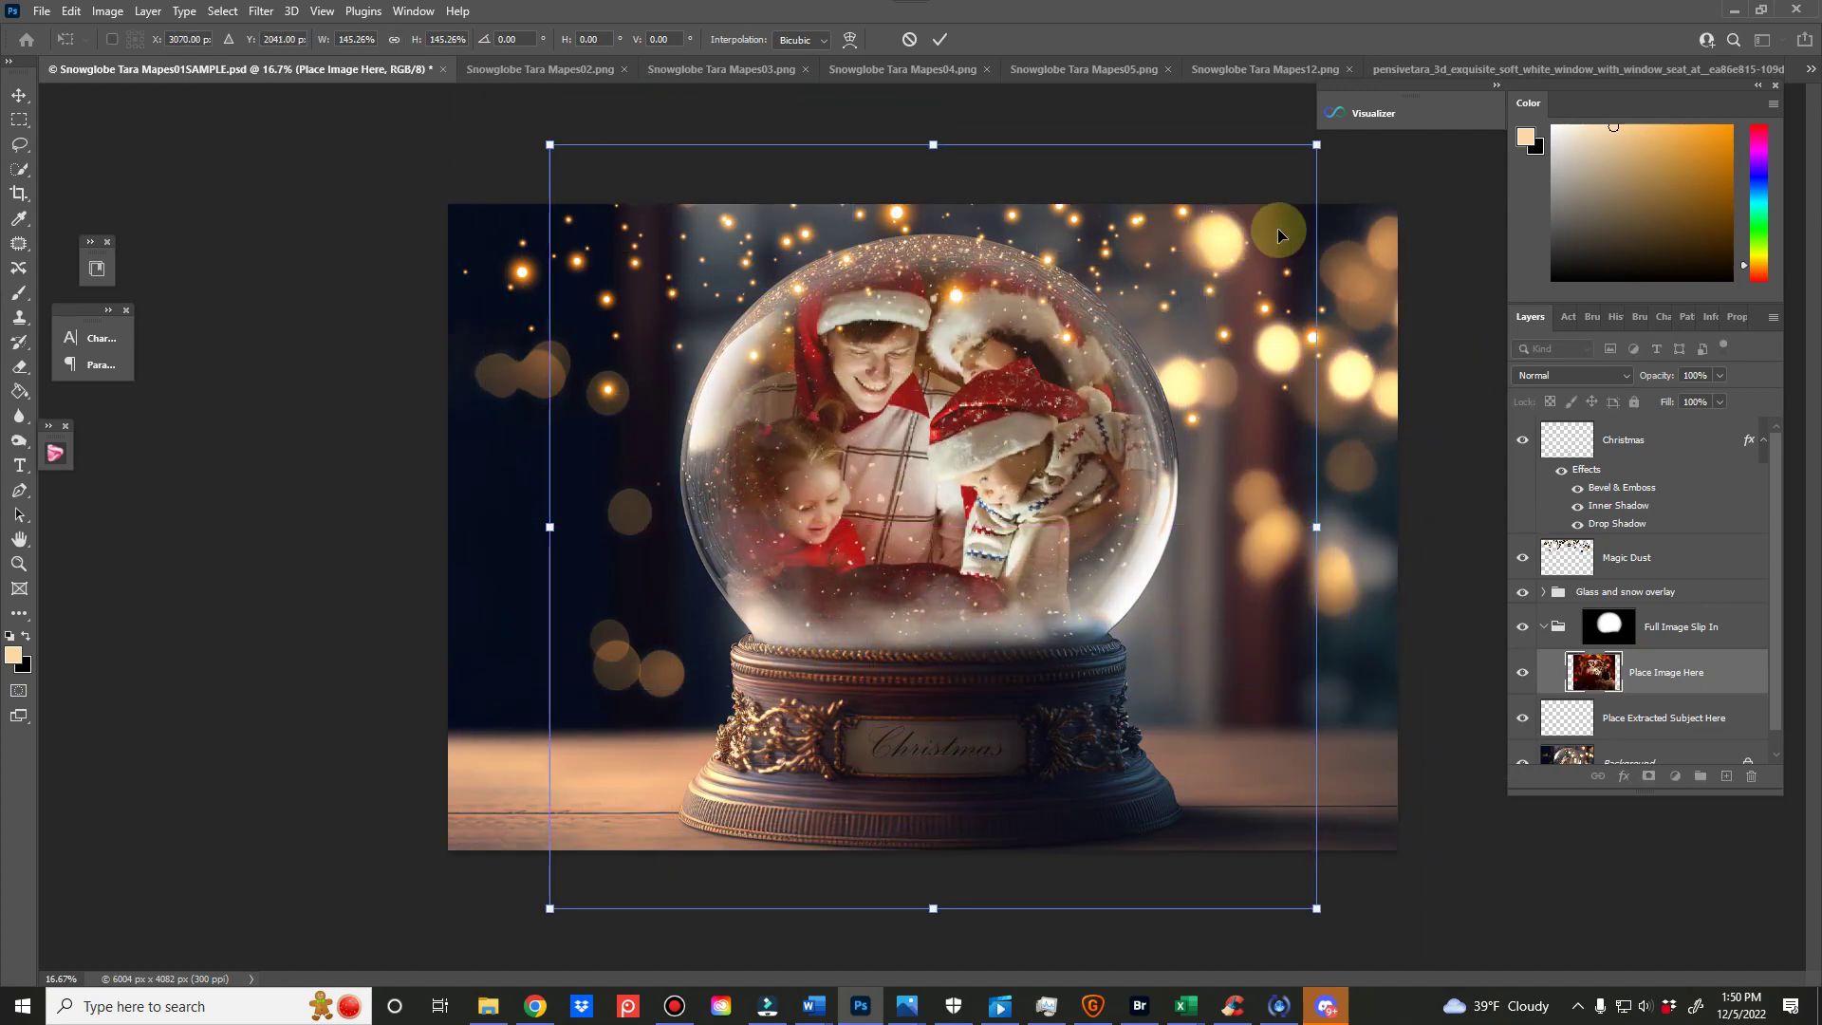
left_click_drag(1315, 145, 1129, 370)
left_click(939, 39)
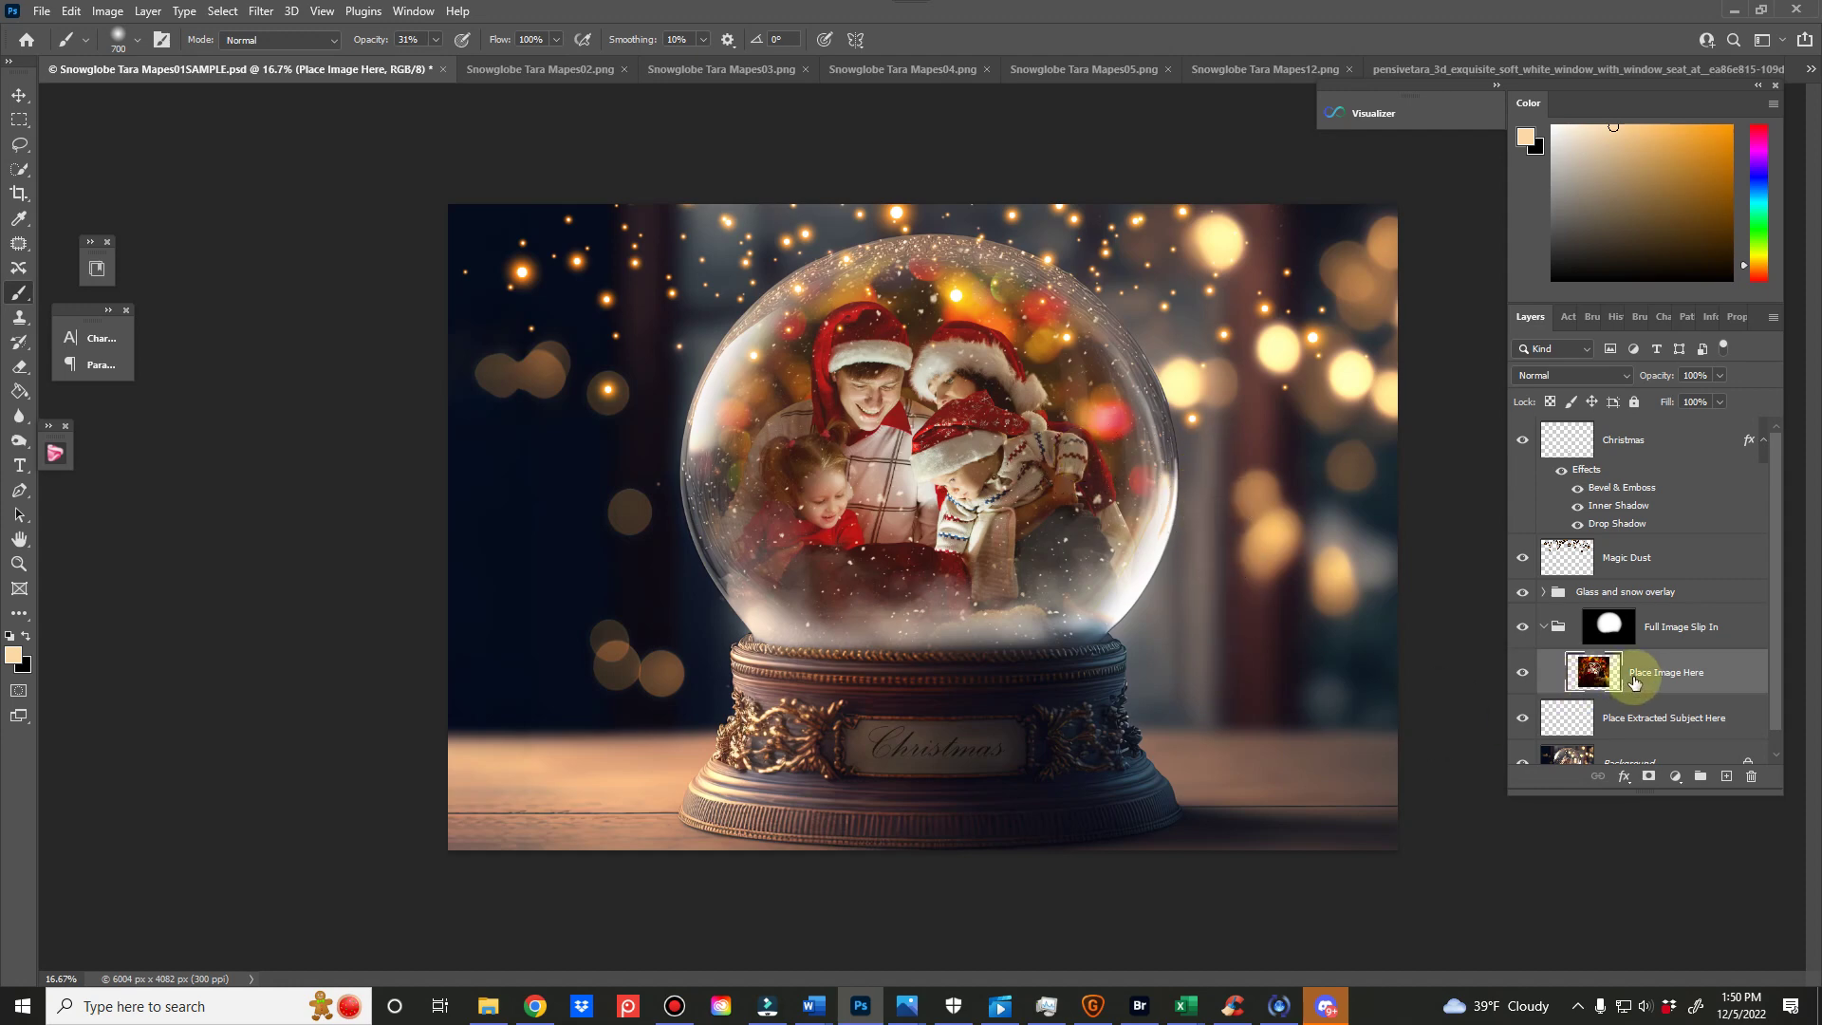
- Add an empty layer above Place Image Here in the Full Image Slip In group and hide the family photo layer
left_click(1726, 776)
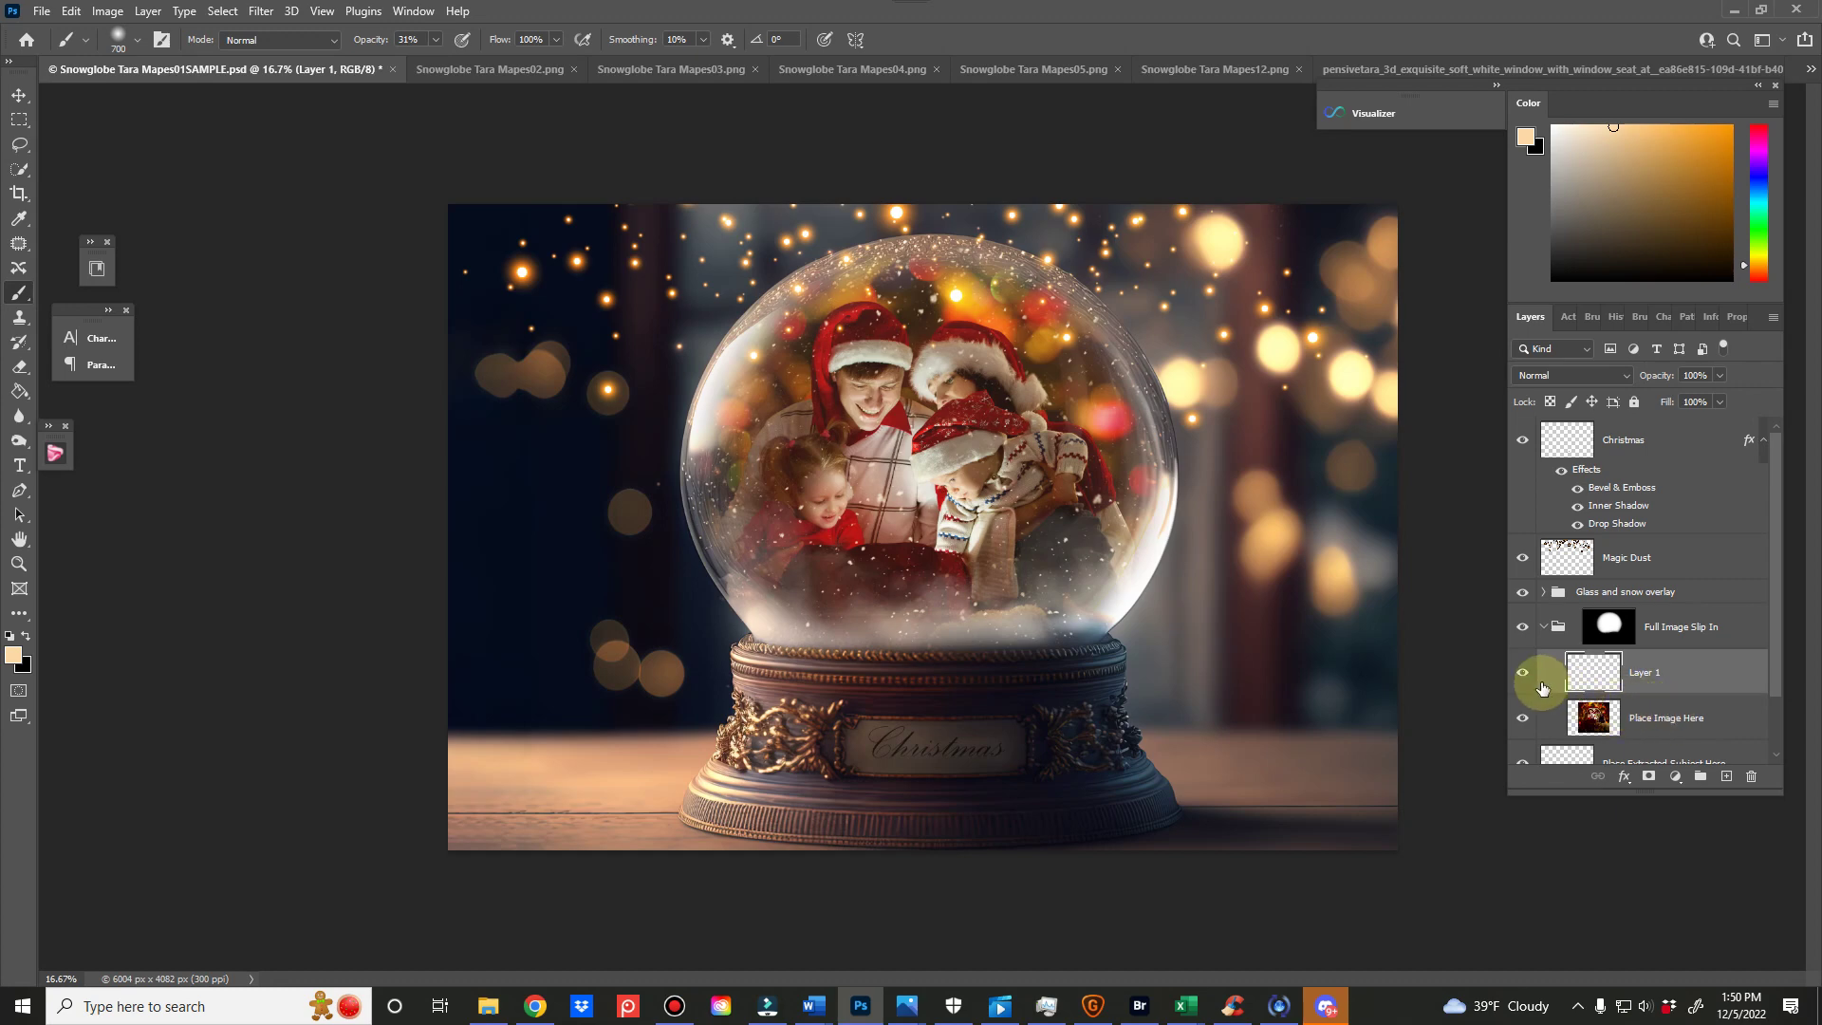
left_click(1544, 629)
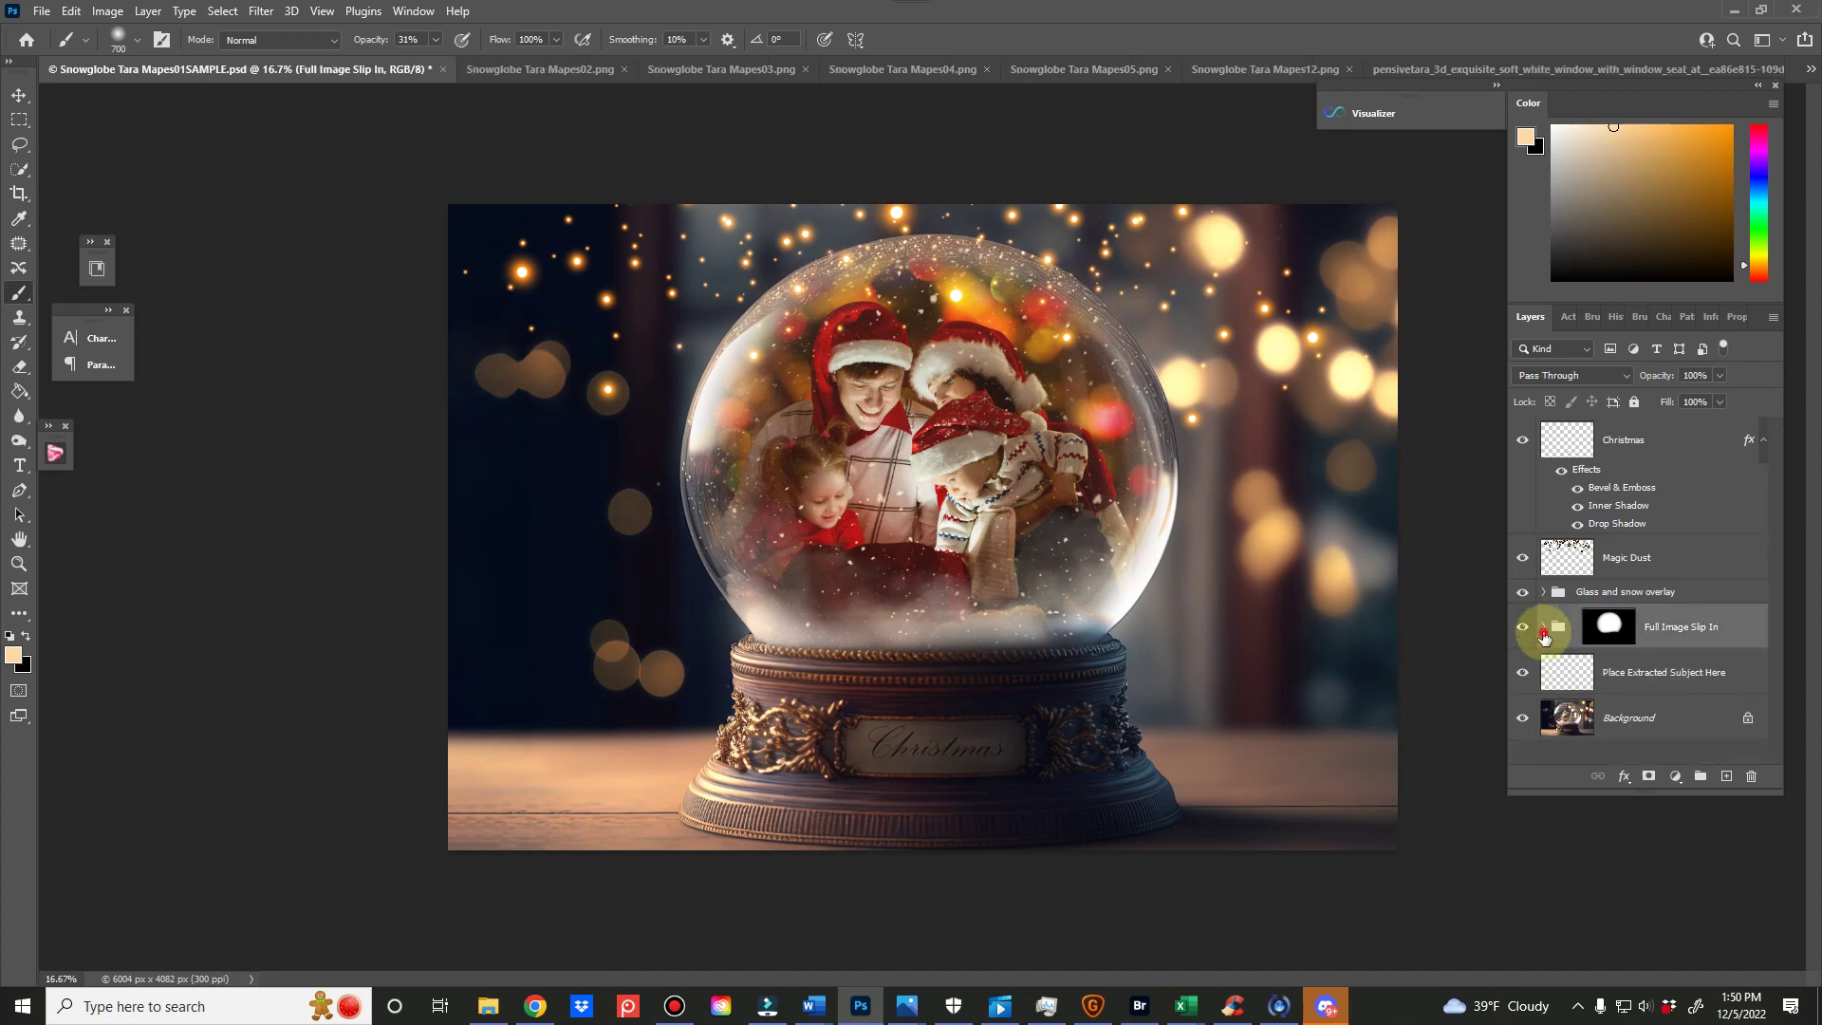
left_click(1544, 629)
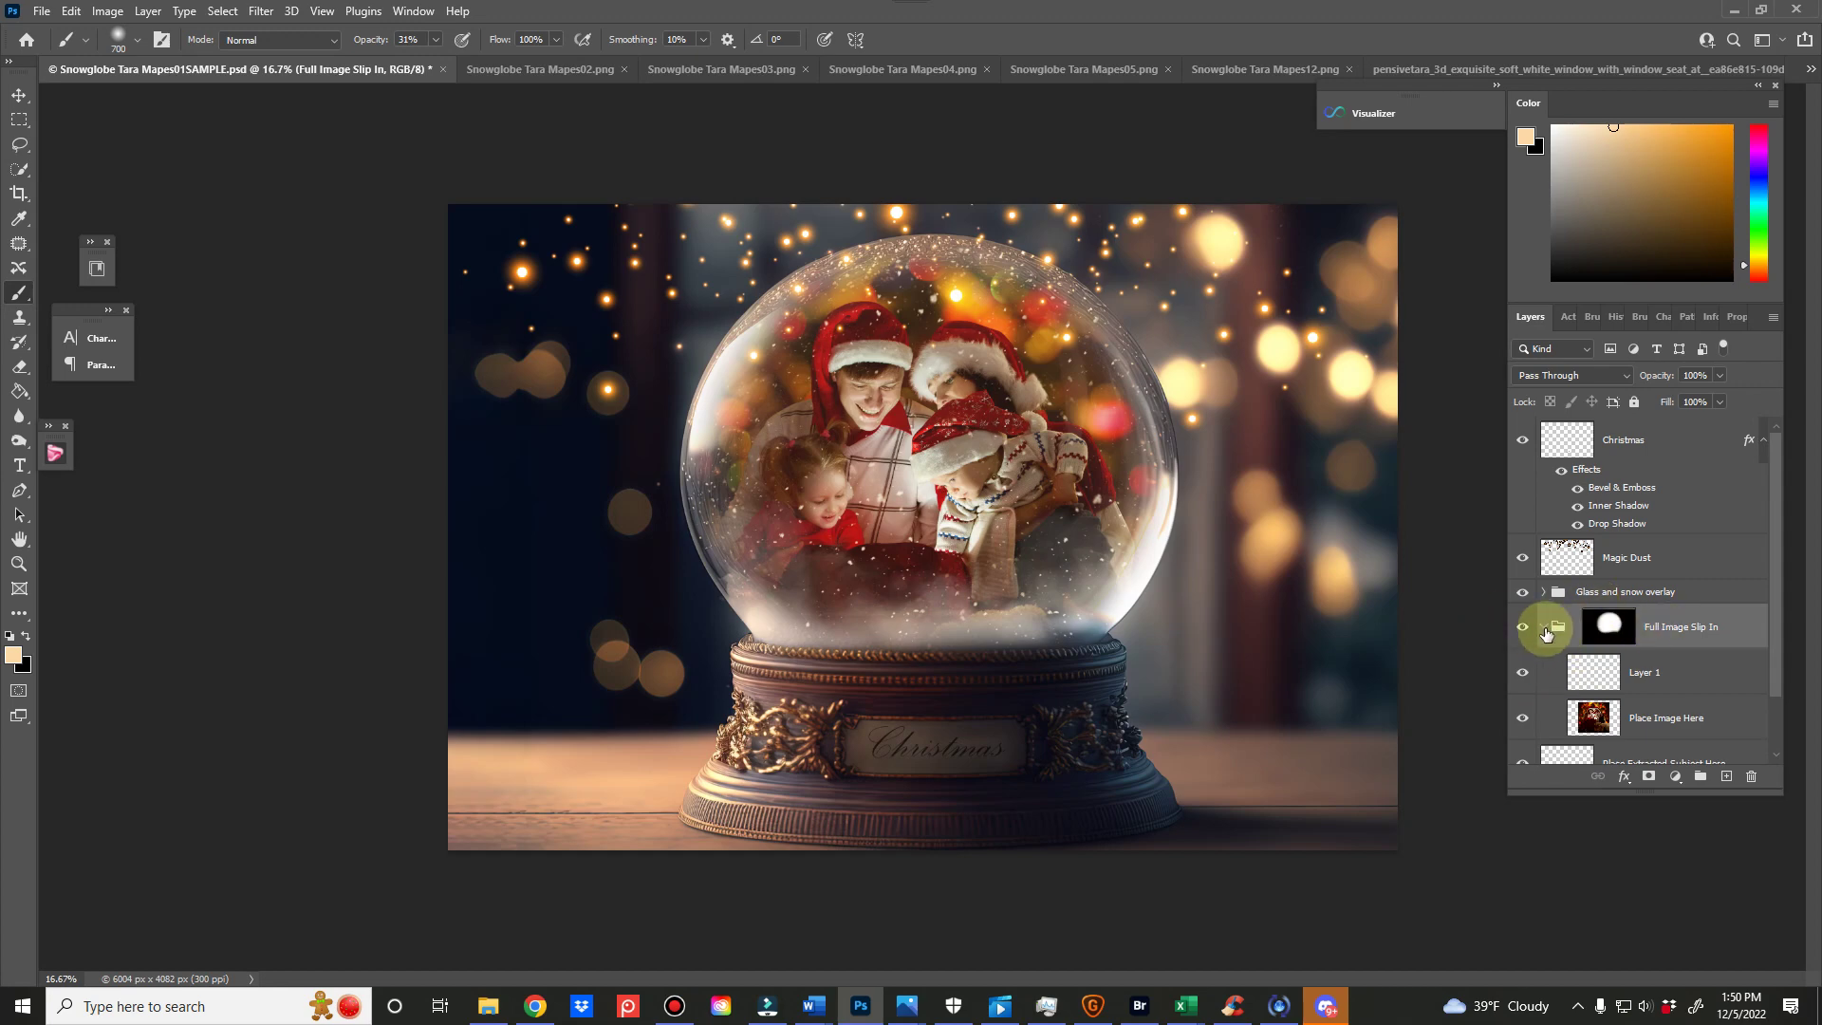
left_click(1523, 718)
left_click(1543, 629)
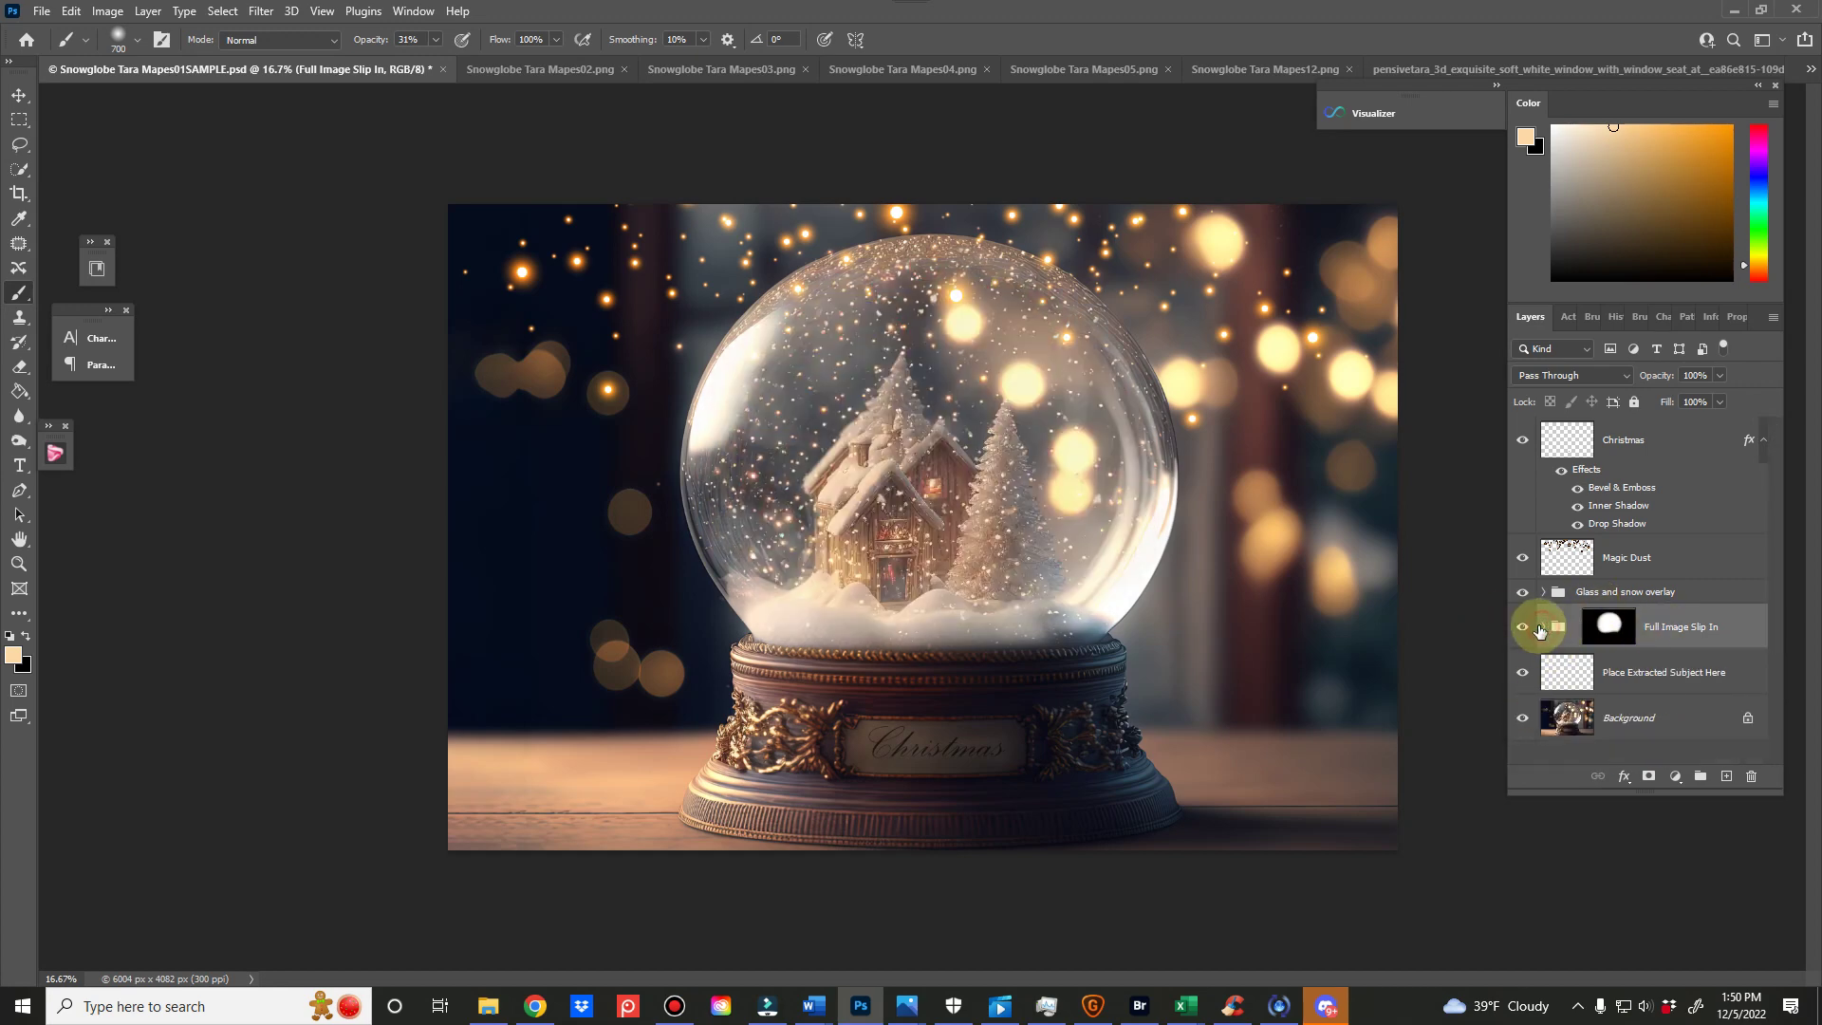
- Switch to Sample Baby.jpg and select the baby with Select Subject
left_click(1812, 74)
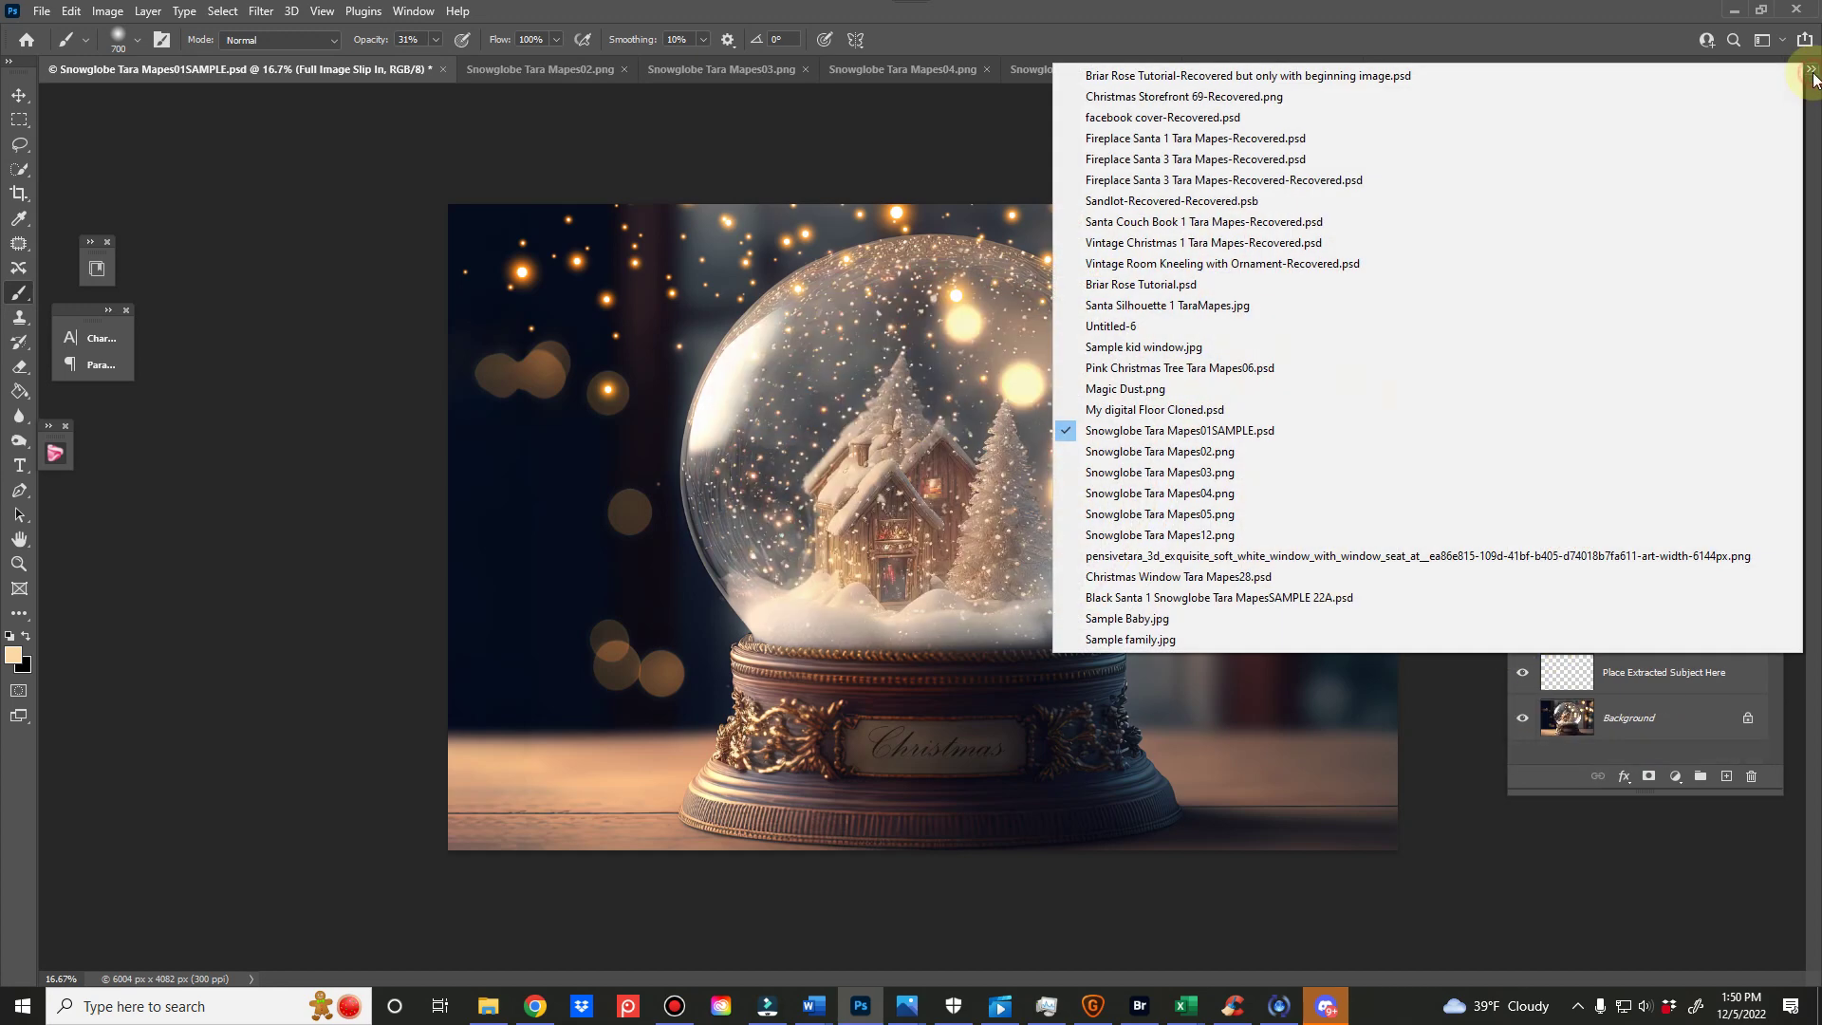
left_click(1272, 619)
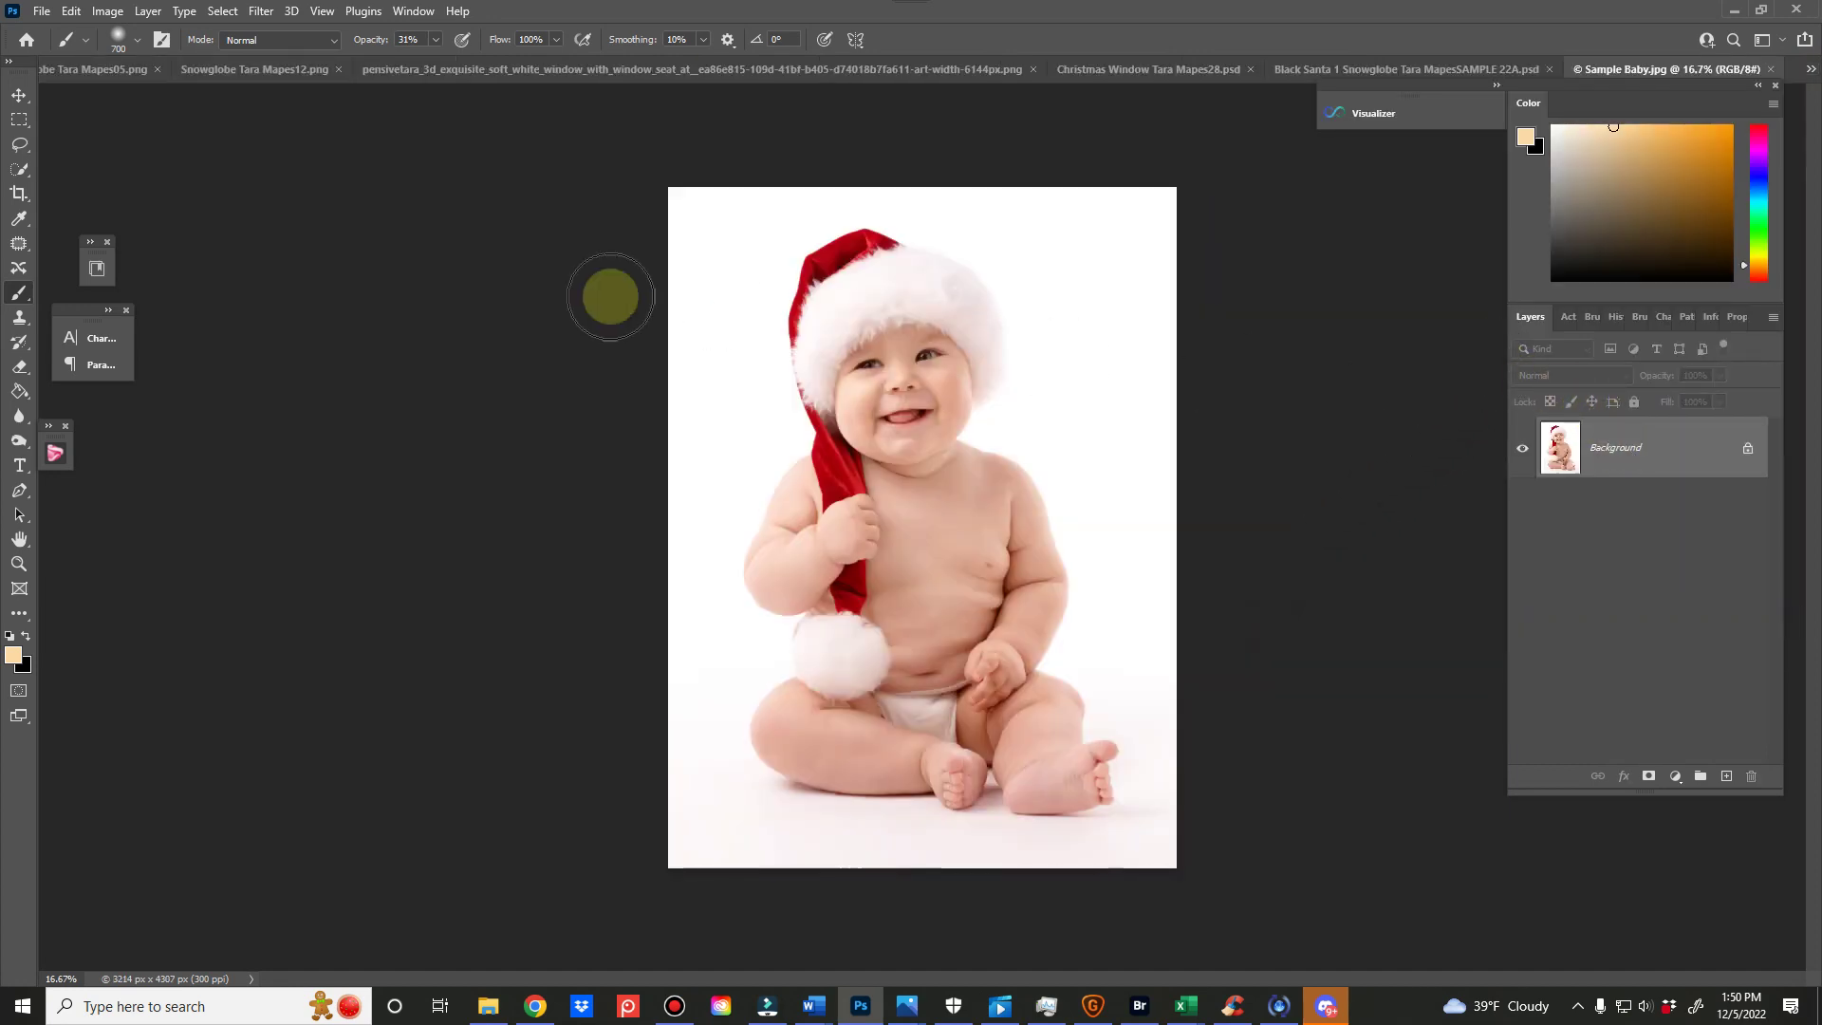
left_click(18, 167)
left_click(560, 38)
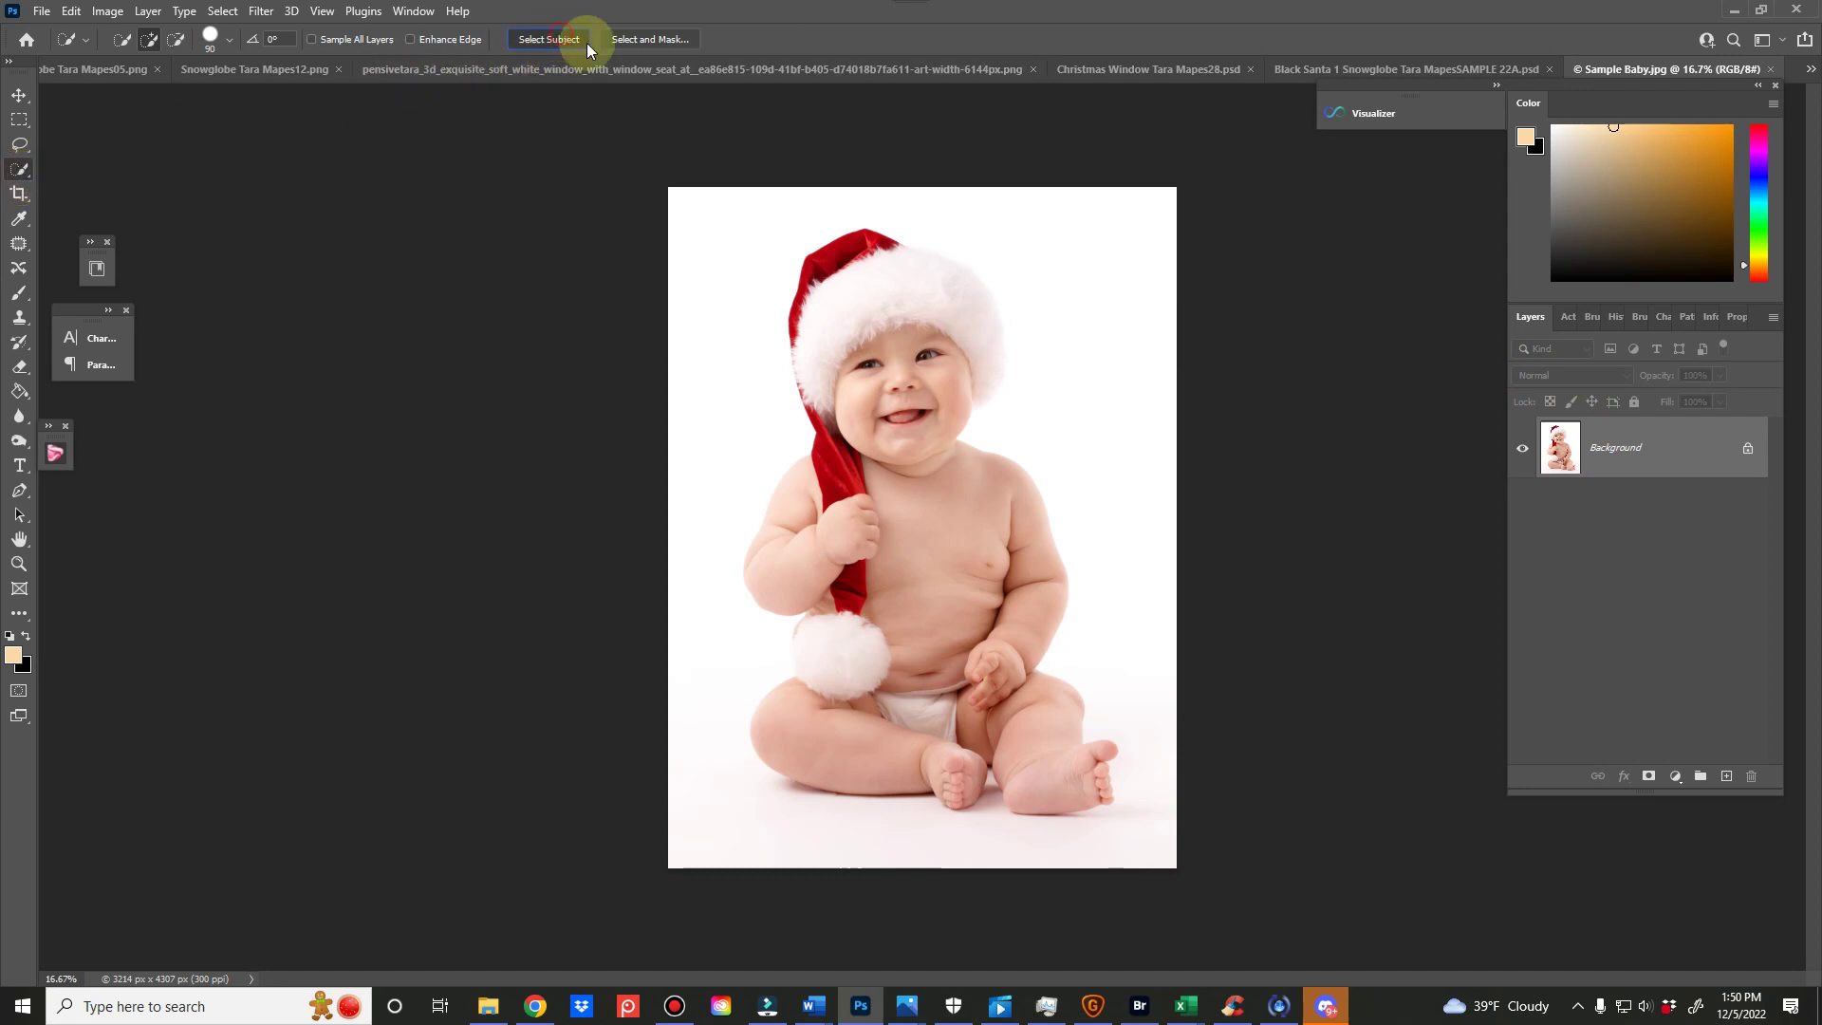
- Refine the baby selection's edge along the hat's tail and arm in Select and Mask, outputting to a new layer with layer mask
left_click(669, 44)
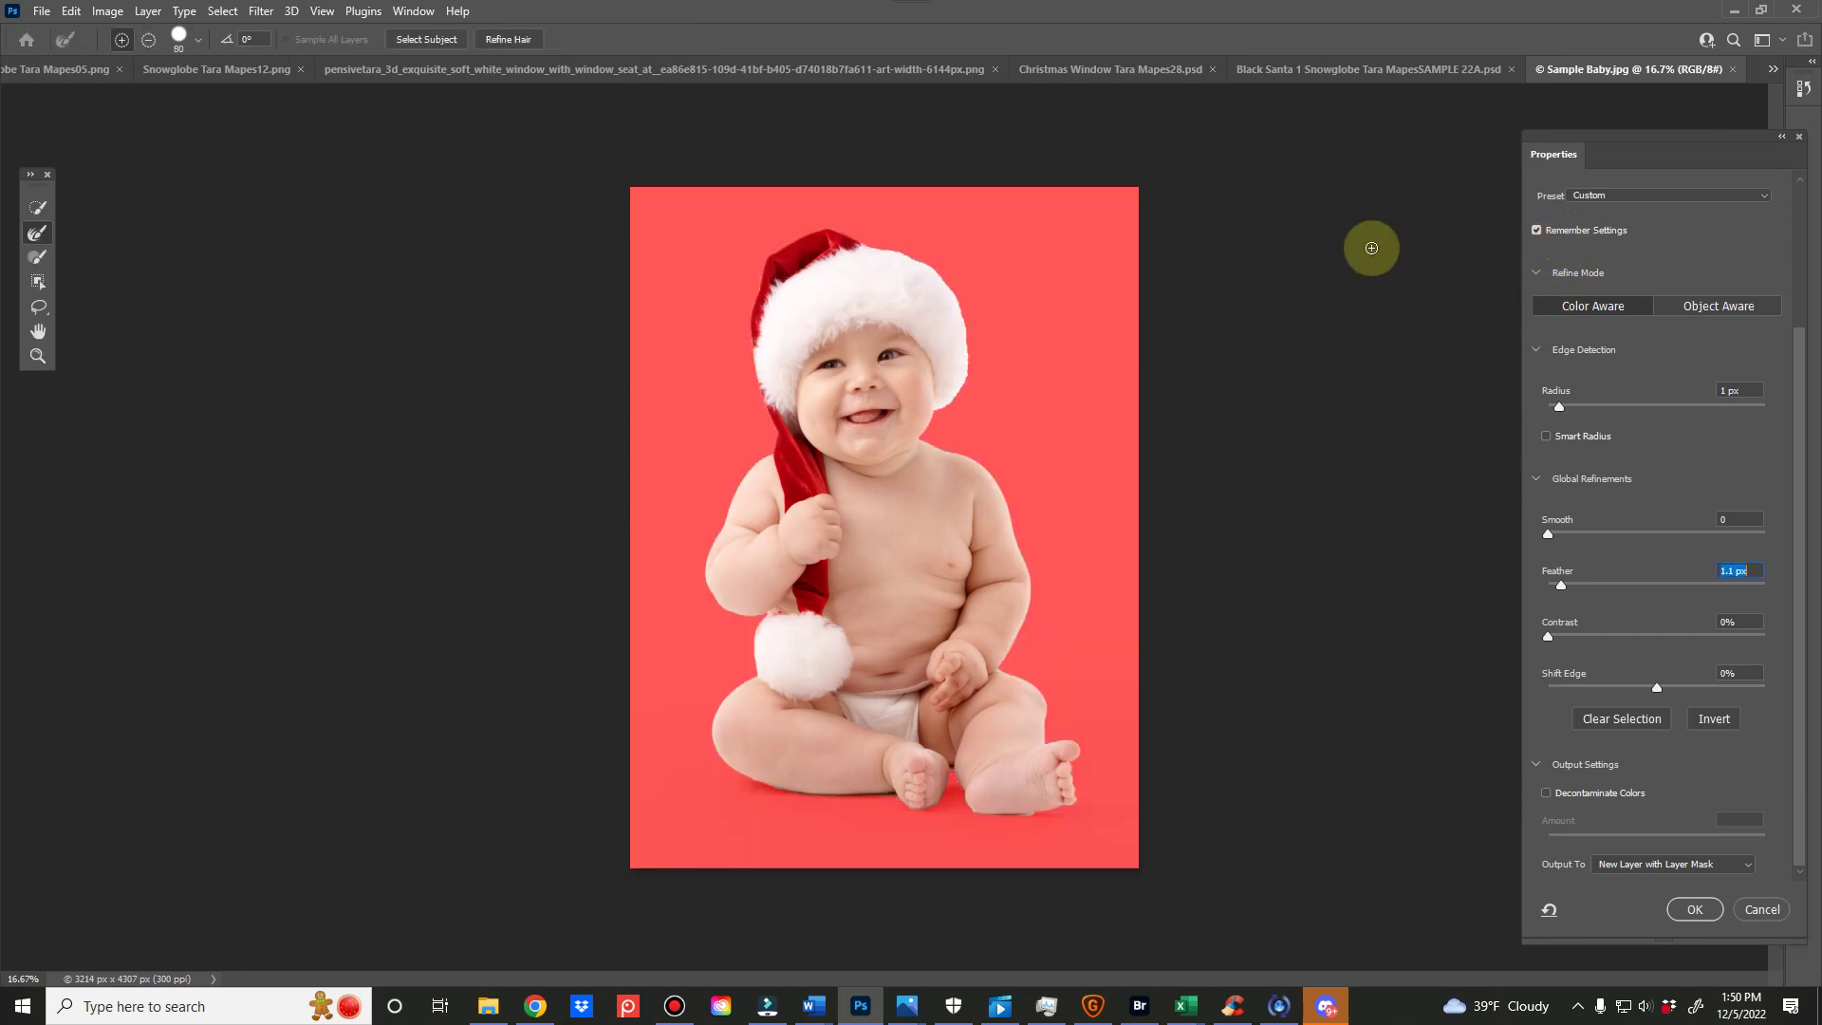
scroll(1745, 355, "up", 3)
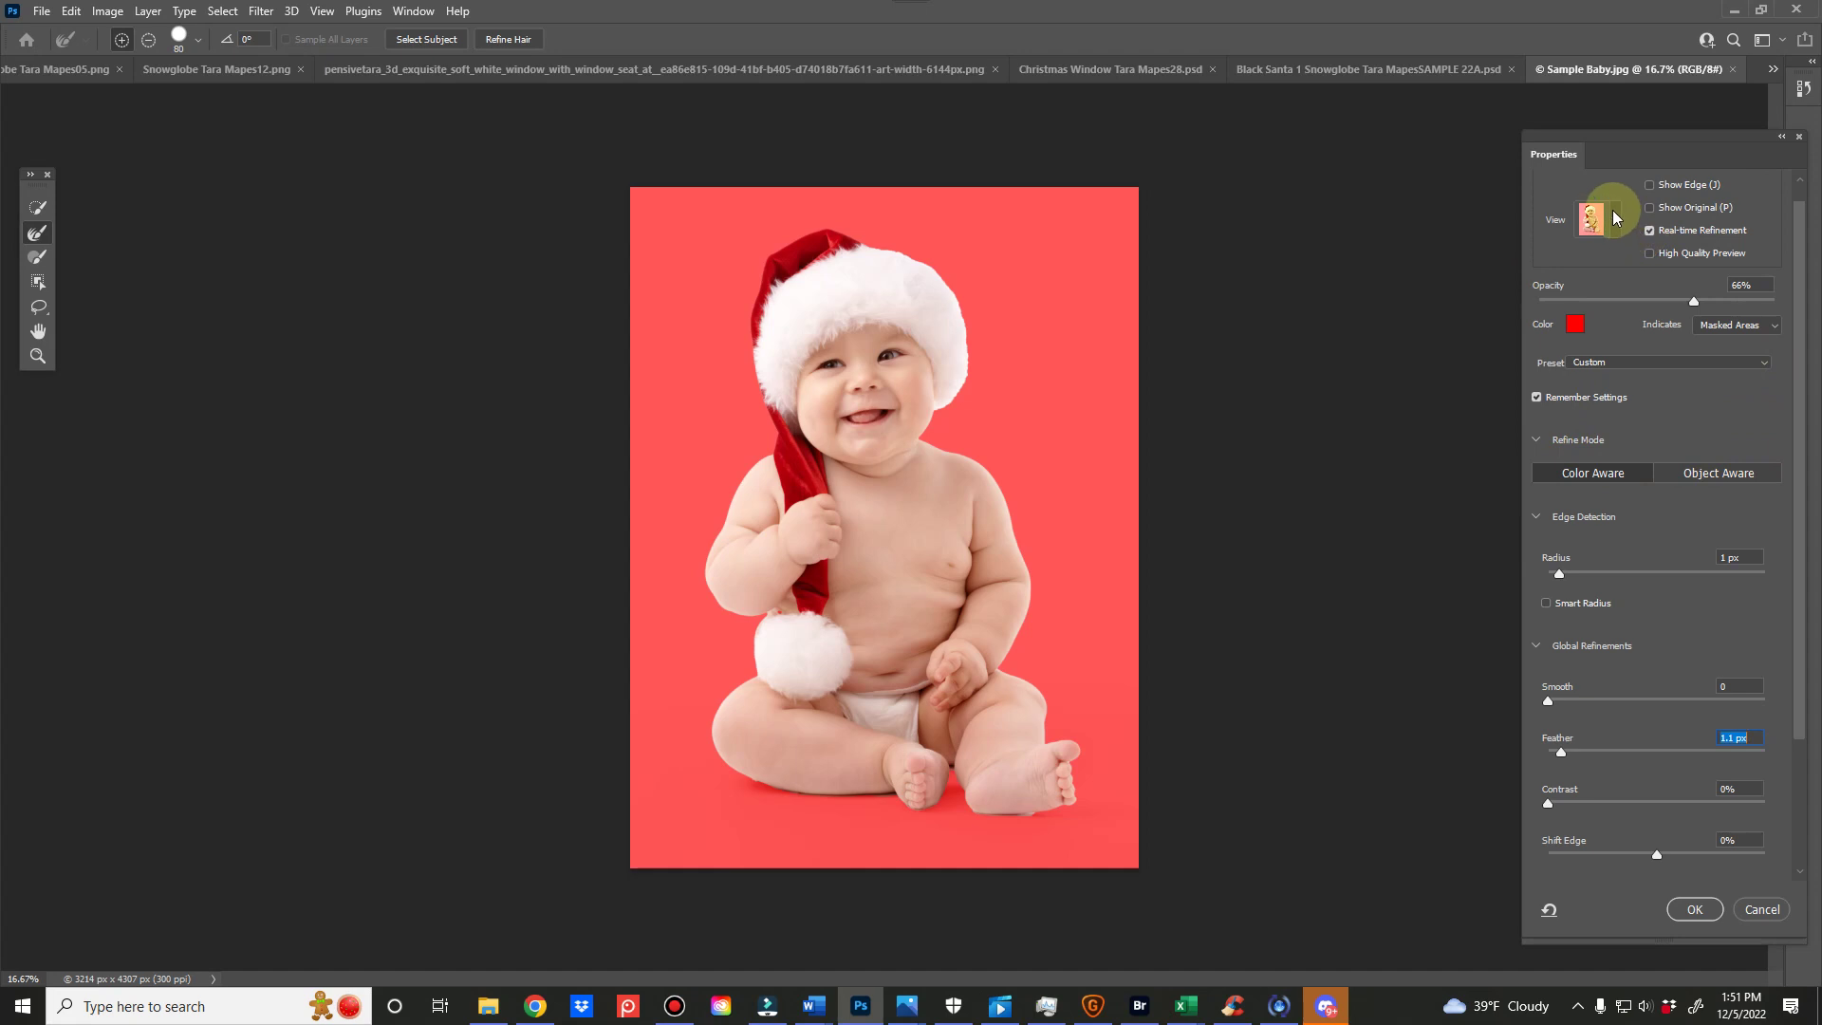
left_click(1613, 218)
left_click(1573, 328)
left_click_drag(1803, 583, 1801, 676)
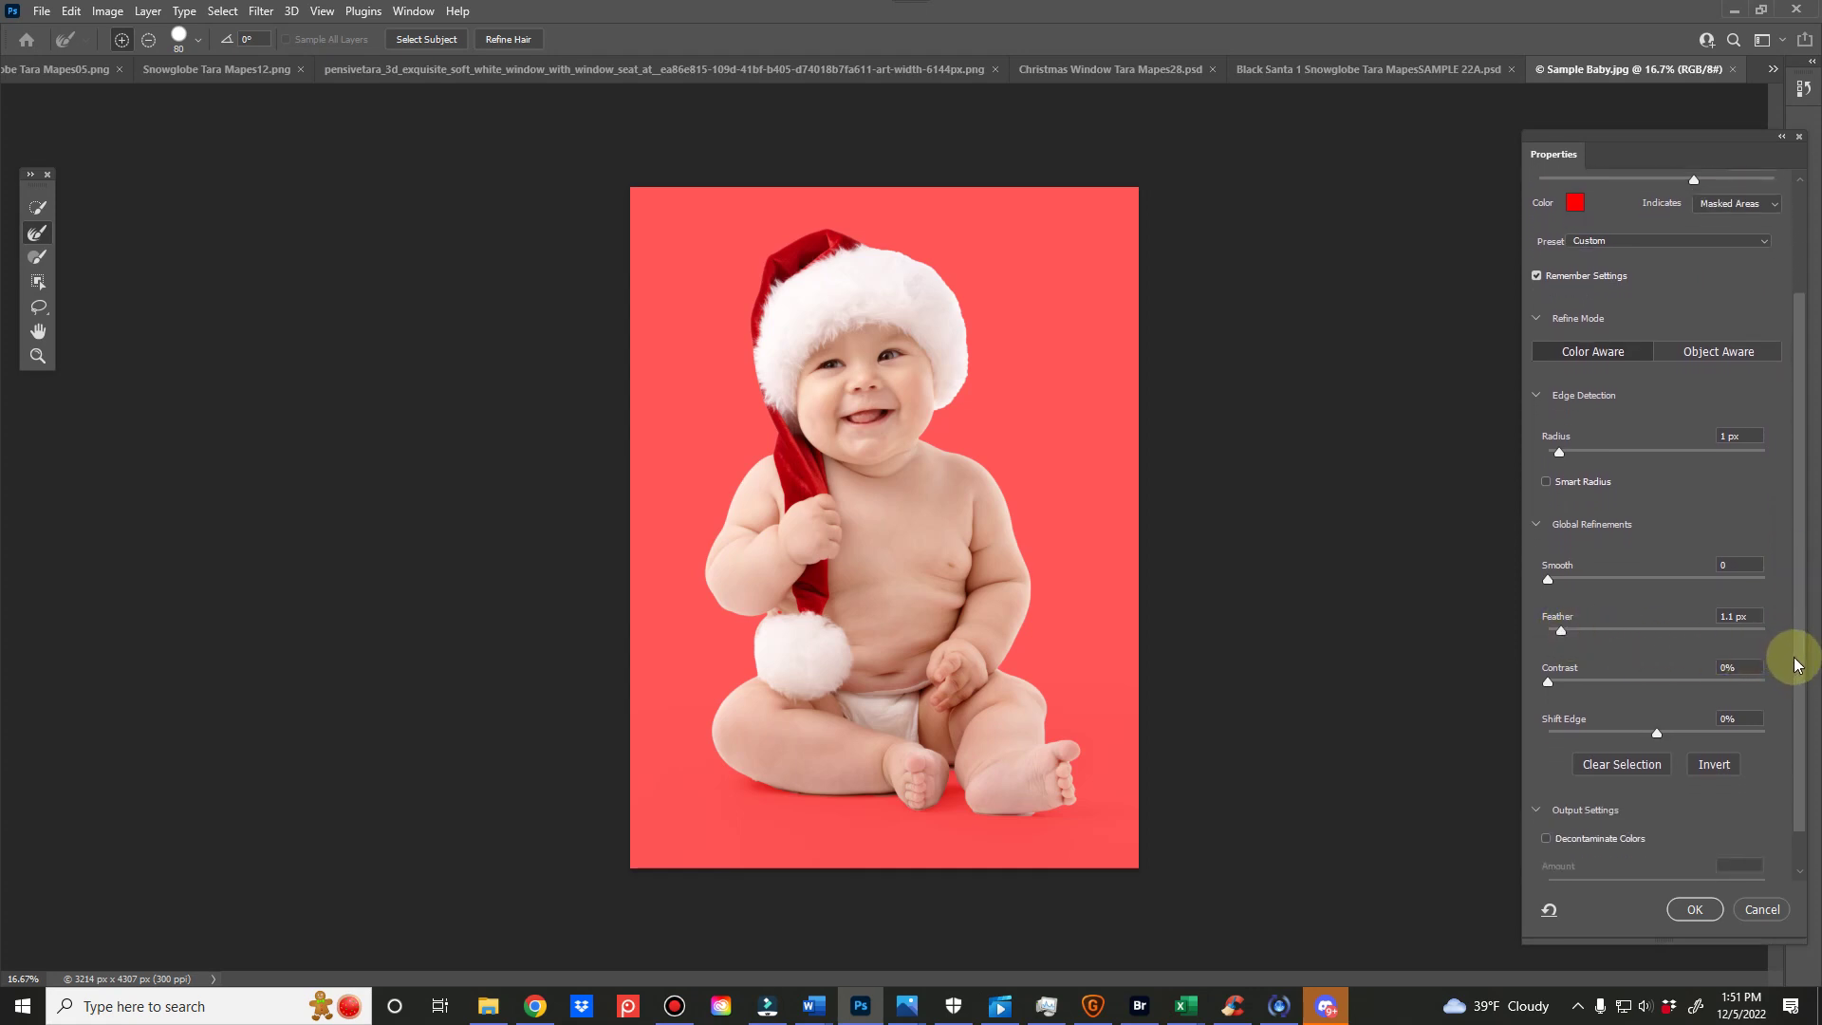
left_click_drag(1794, 651, 1784, 780)
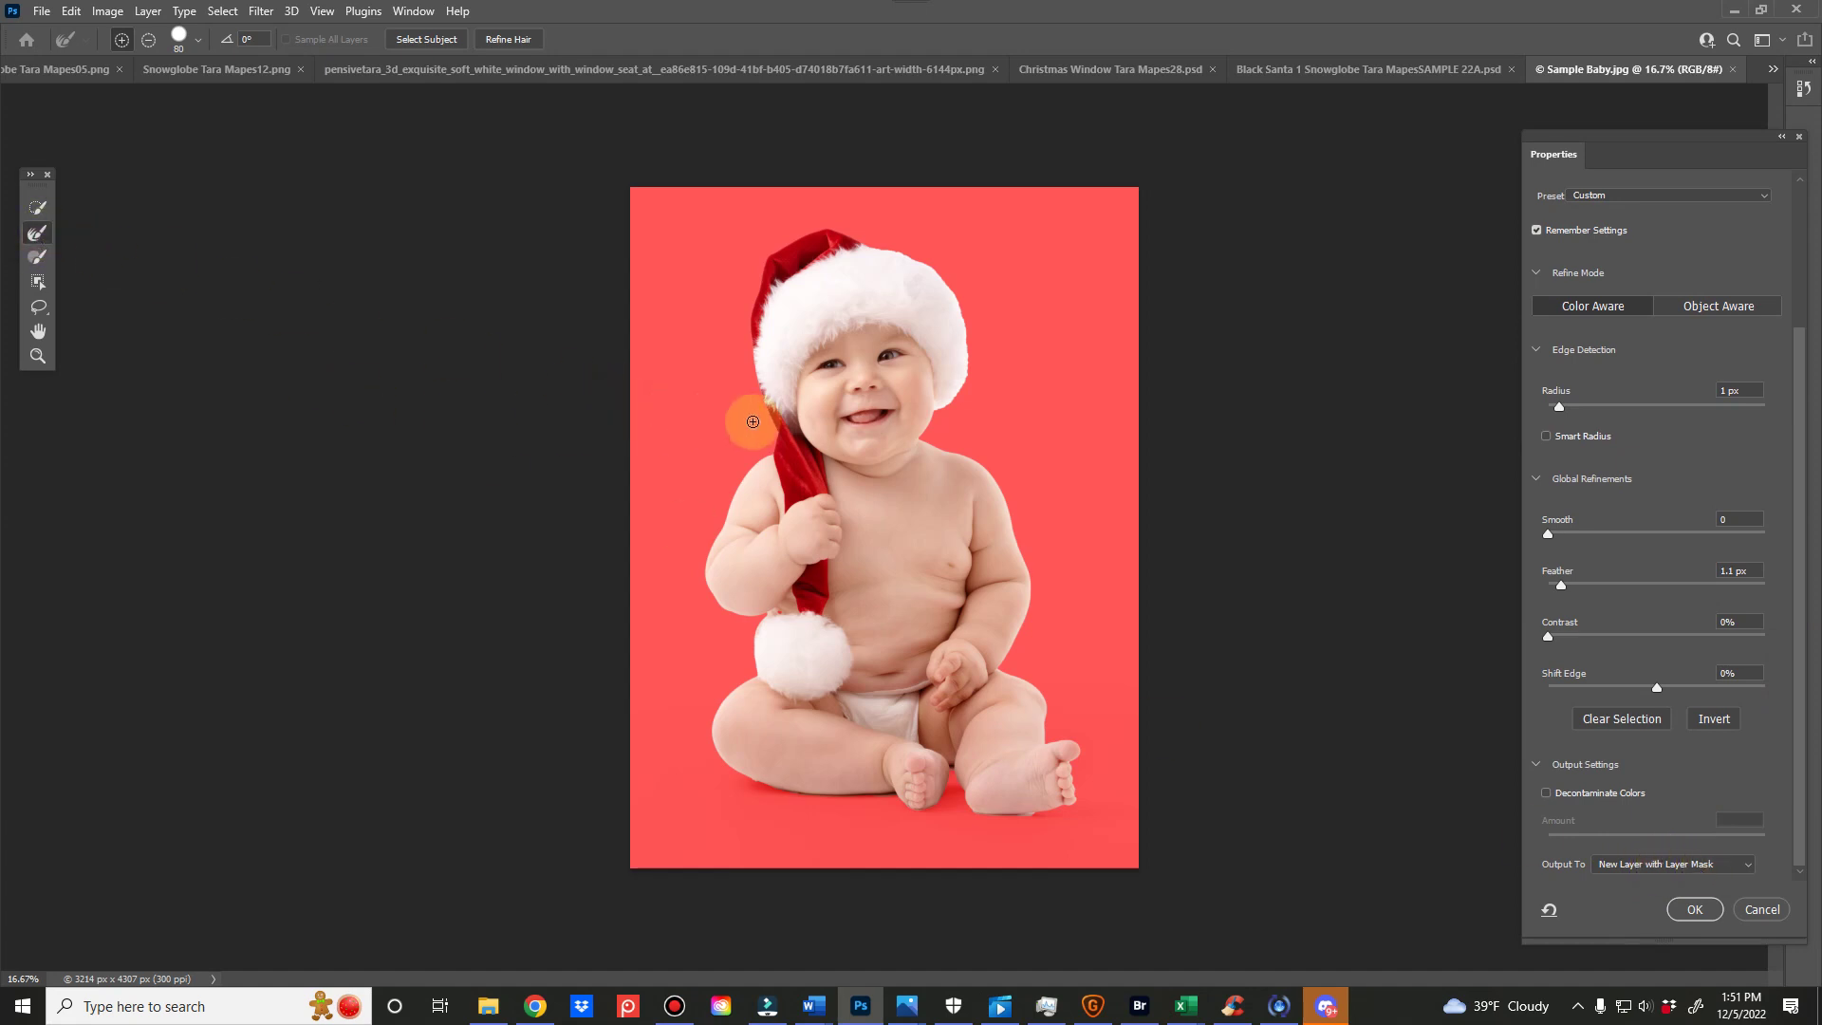
mouse_move(767, 407)
left_mouse_down()
mouse_move(752, 311)
mouse_move(801, 230)
mouse_move(927, 262)
mouse_move(953, 292)
mouse_move(973, 366)
mouse_move(929, 431)
mouse_move(1031, 614)
mouse_move(1003, 664)
mouse_move(1047, 700)
mouse_move(1066, 803)
mouse_move(984, 813)
mouse_move(957, 773)
mouse_move(940, 802)
mouse_move(727, 766)
mouse_move(707, 725)
mouse_move(765, 615)
mouse_move(724, 607)
mouse_move(706, 572)
mouse_move(786, 438)
mouse_move(702, 572)
left_mouse_up()
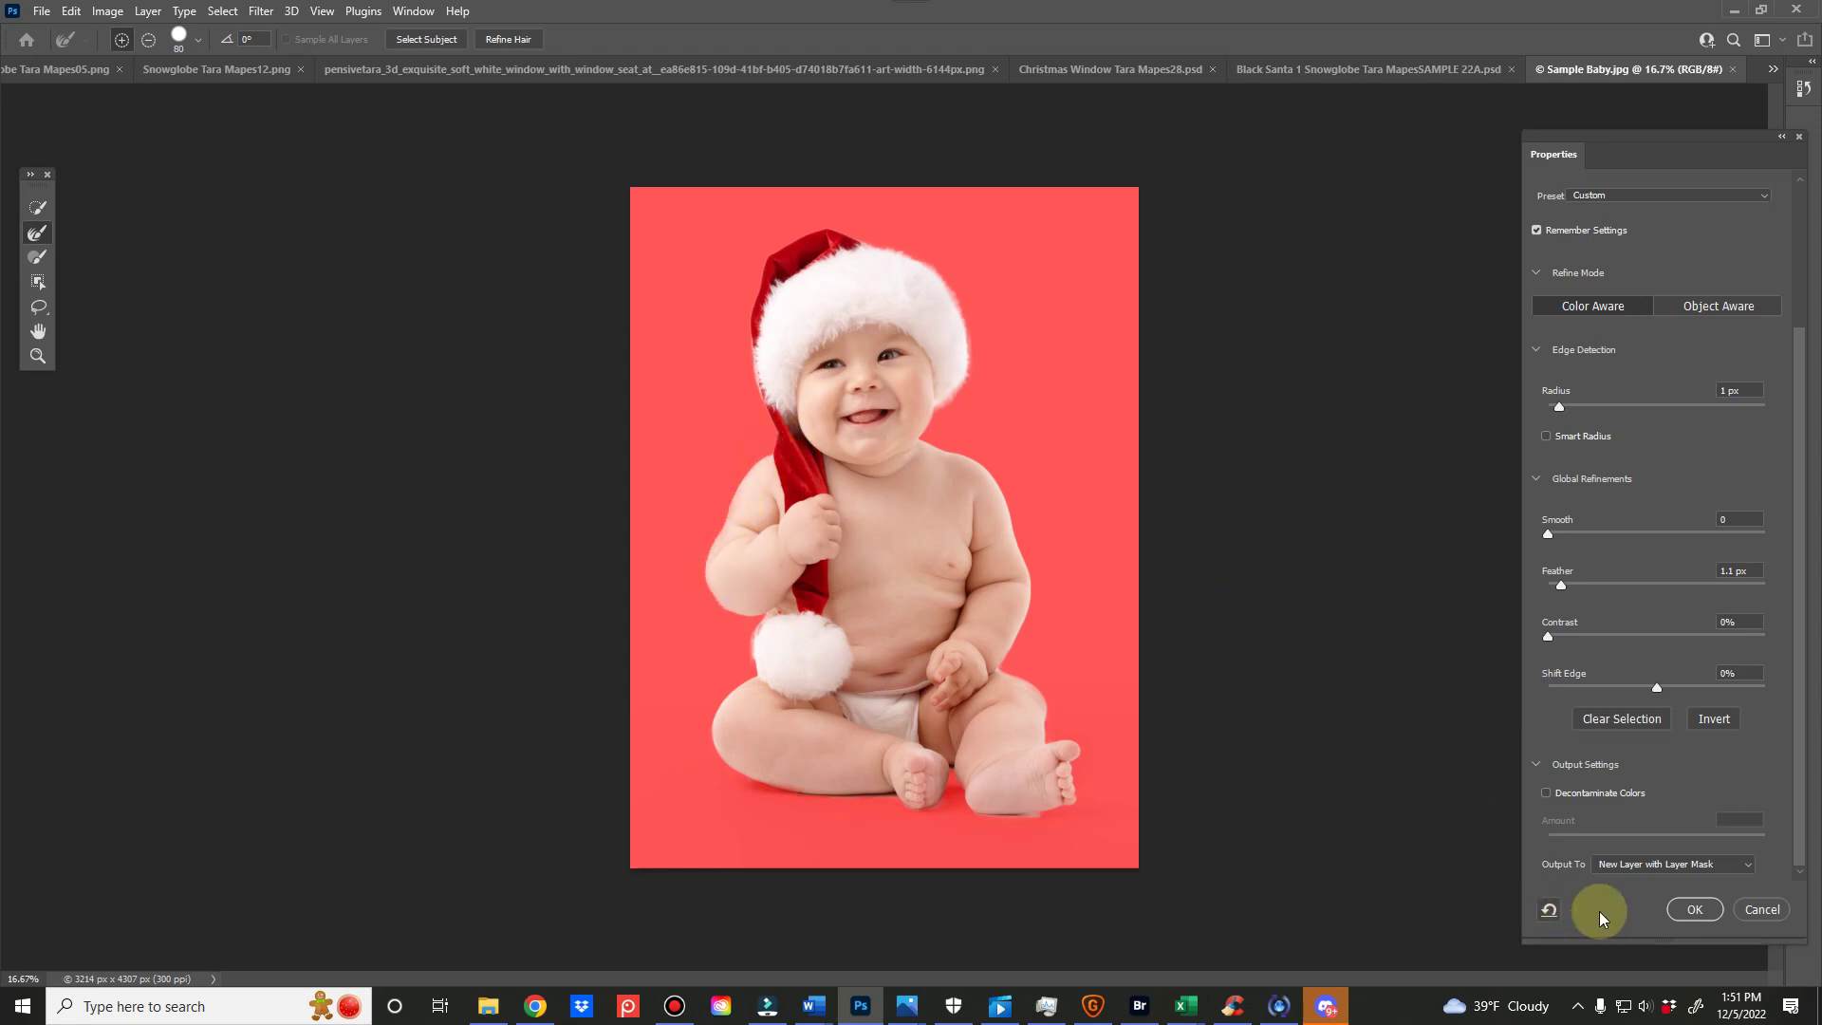
left_click(1694, 909)
- Duplicate the masked baby layer into the 01SAMPLE snow globe document
right_click(1661, 442)
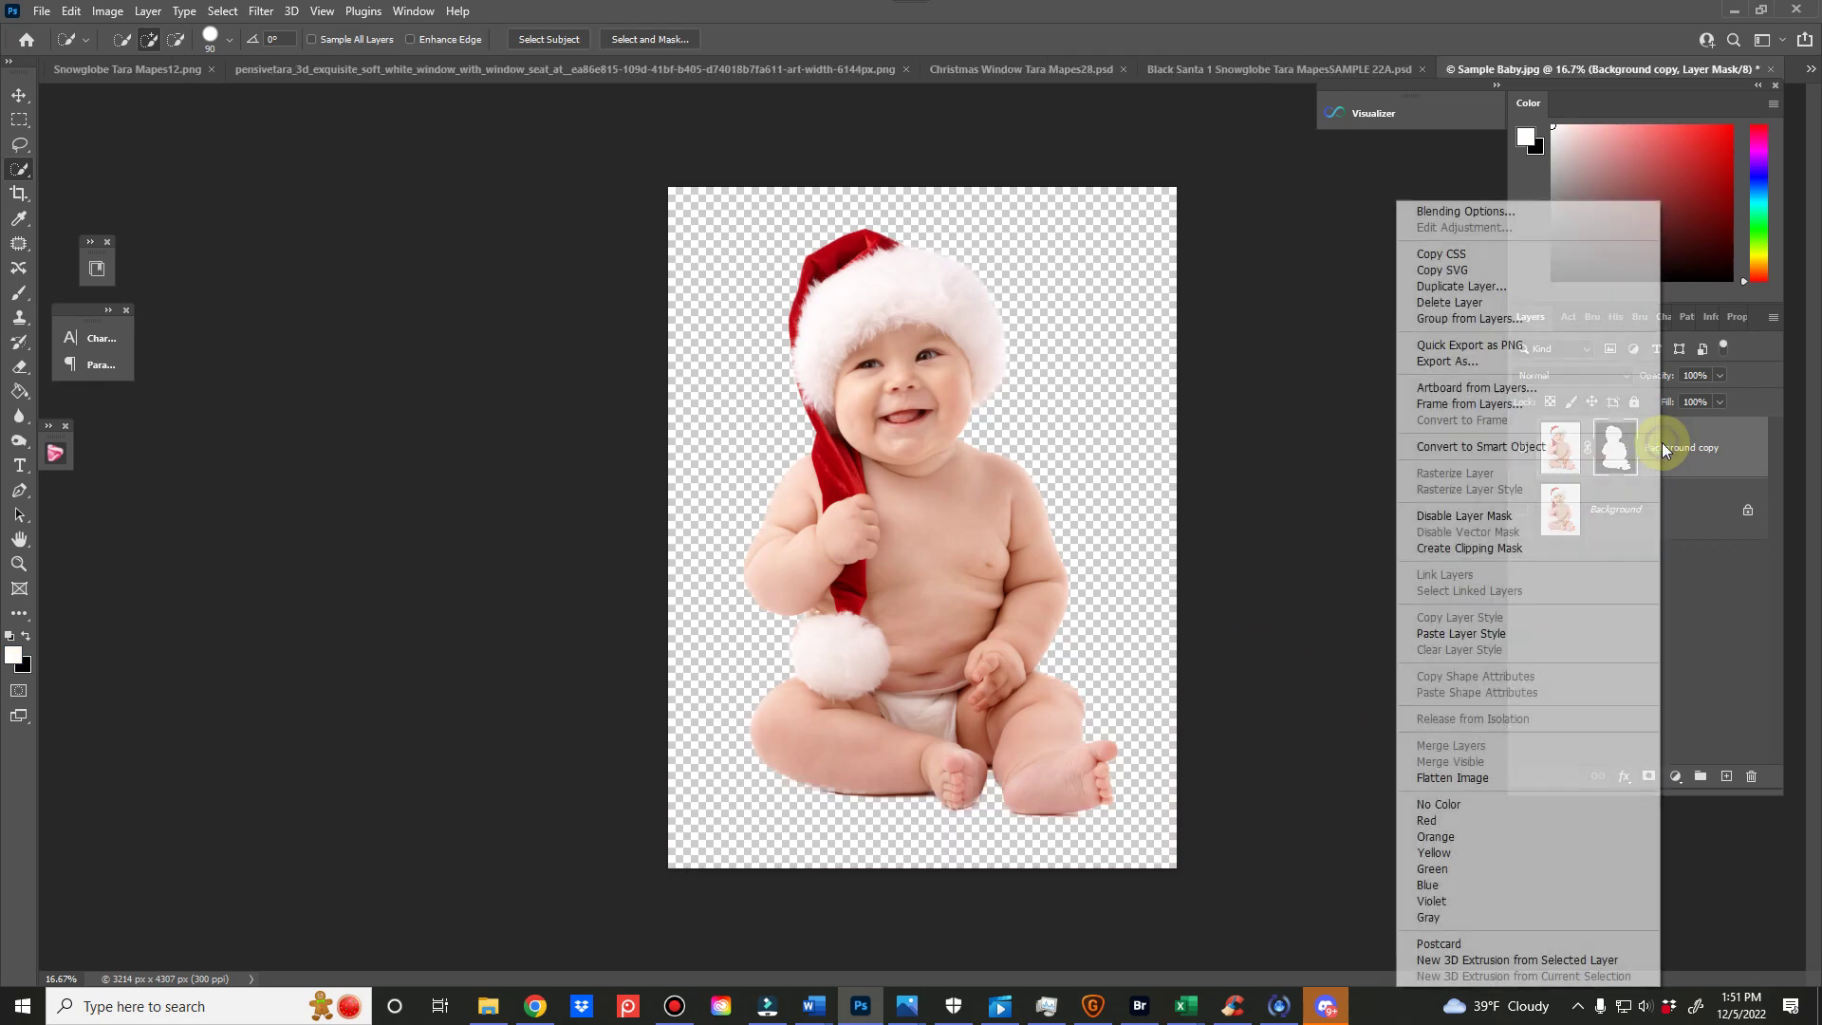
left_click(1461, 286)
left_click(959, 344)
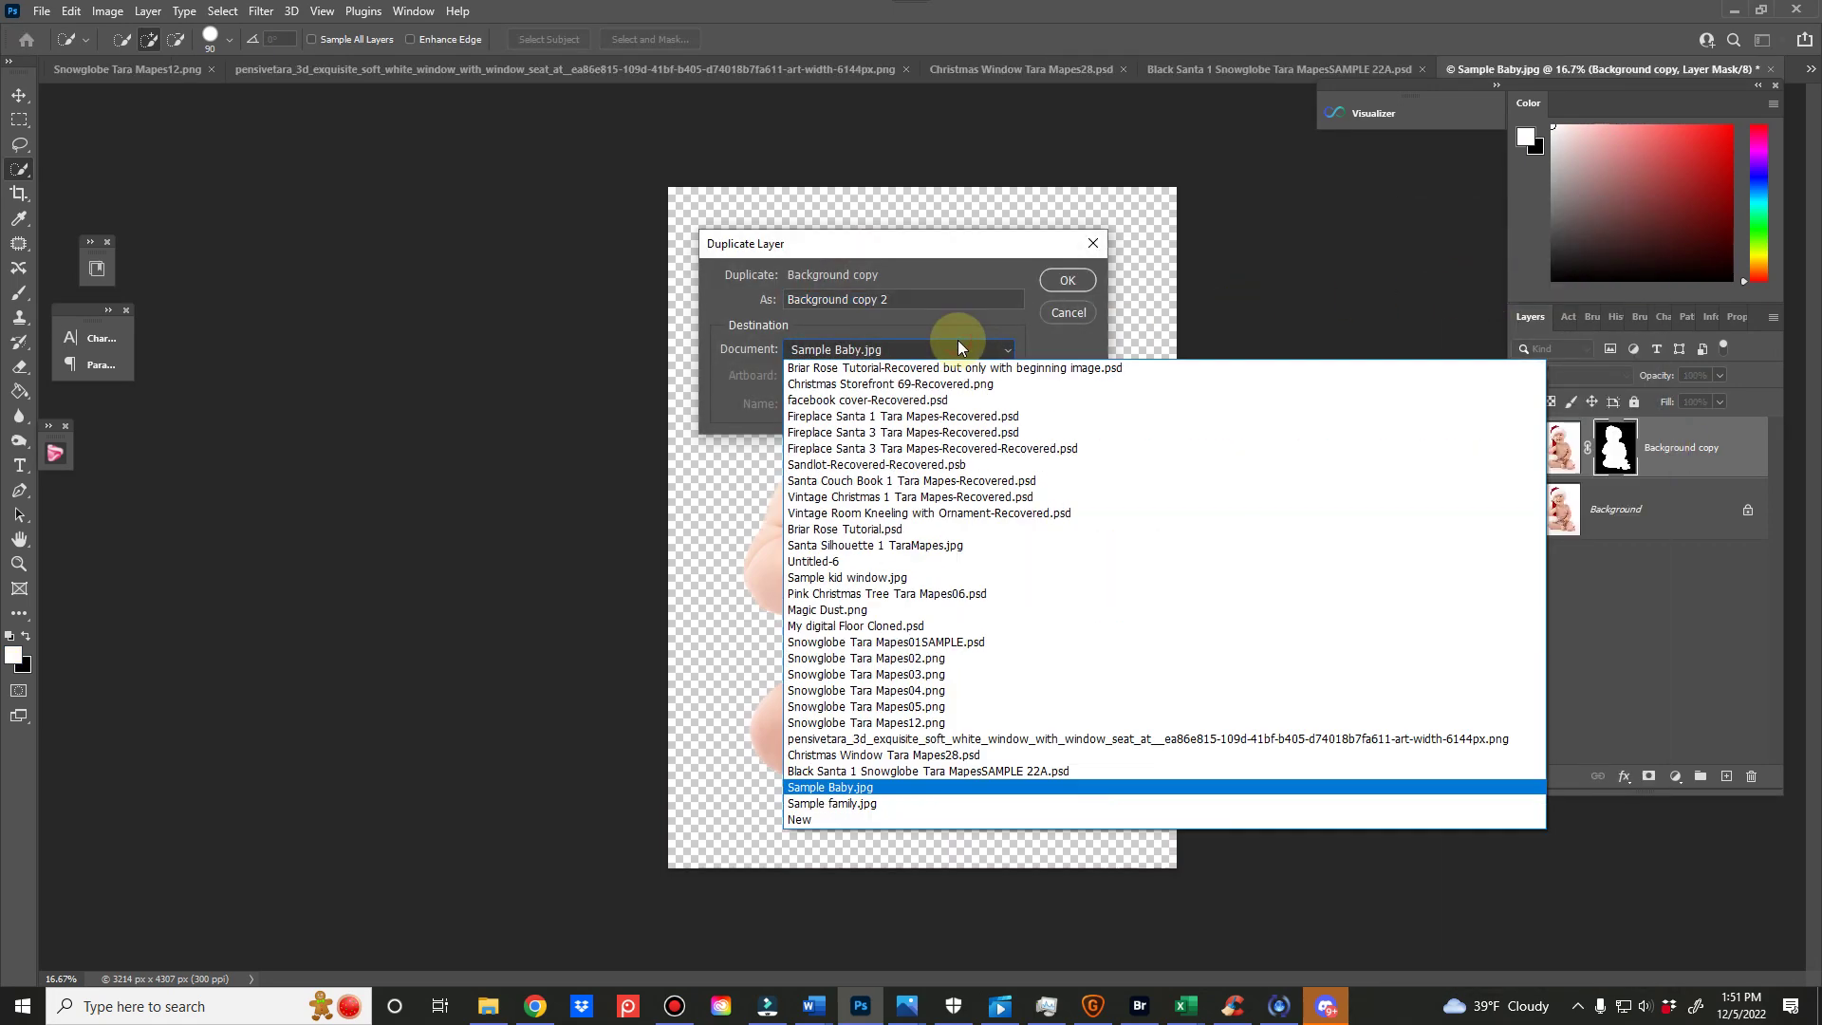
left_click(894, 642)
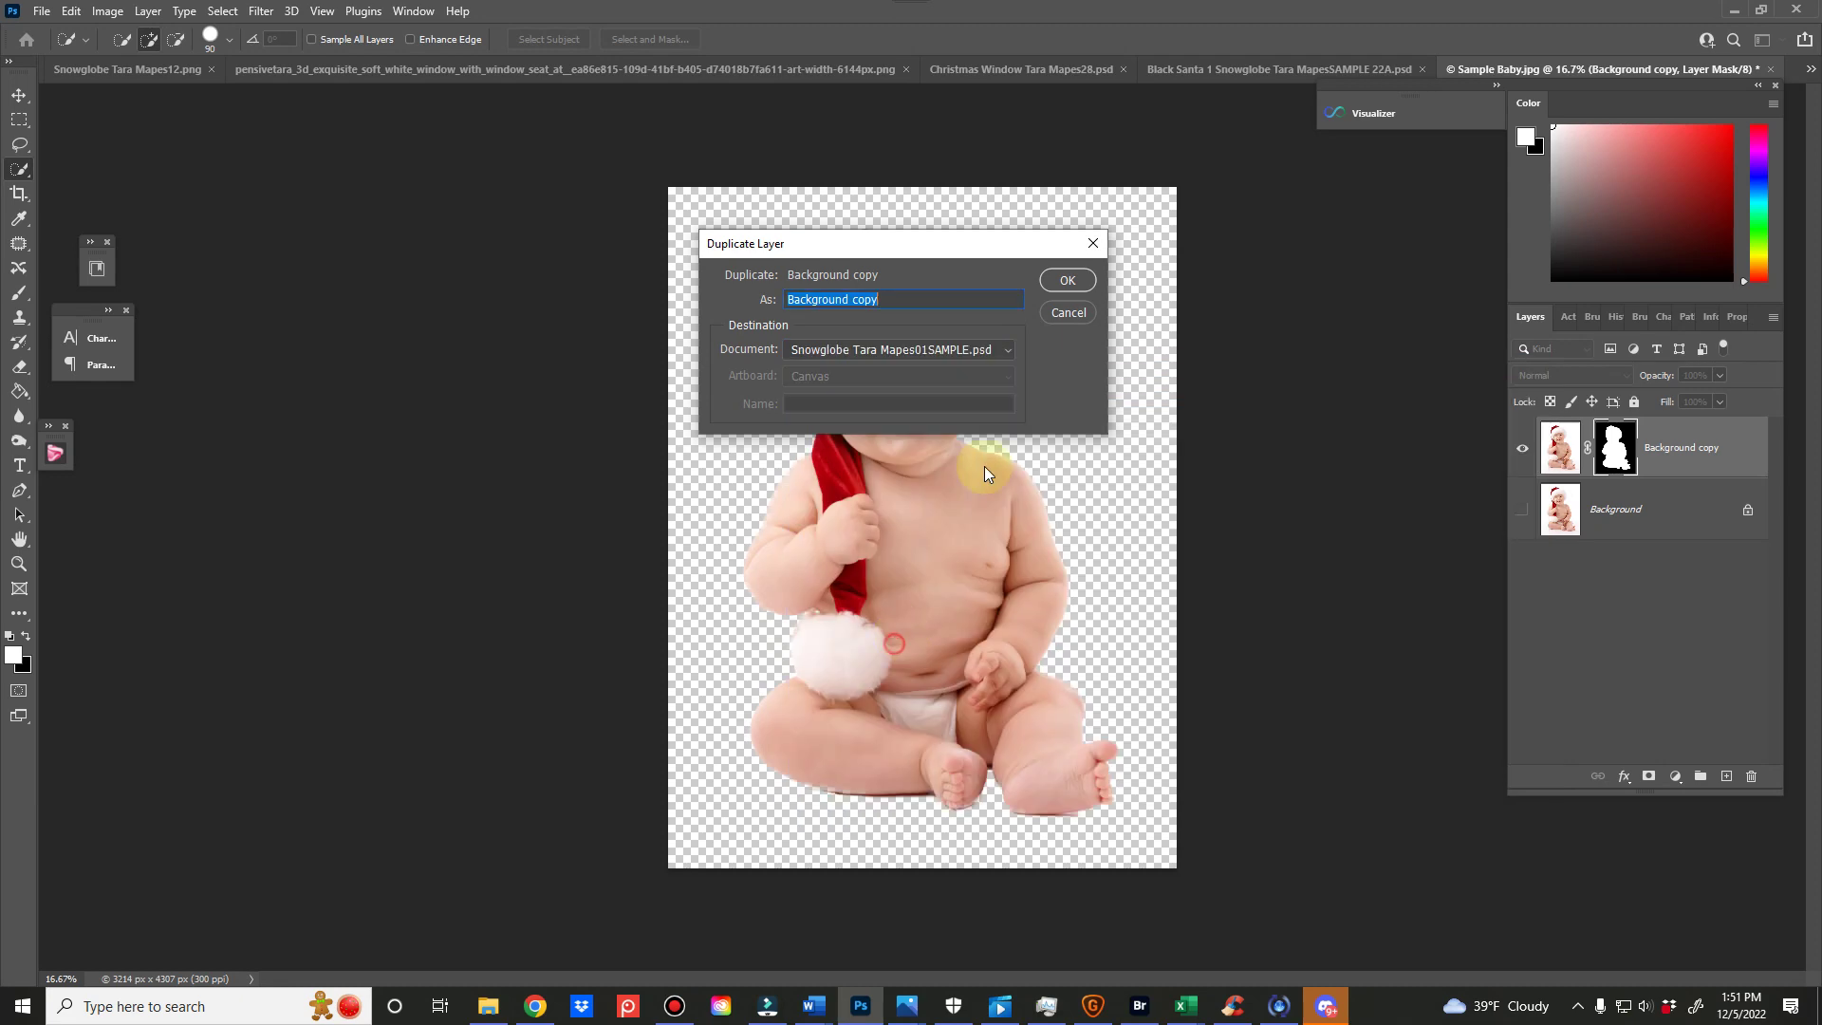
left_click(1060, 282)
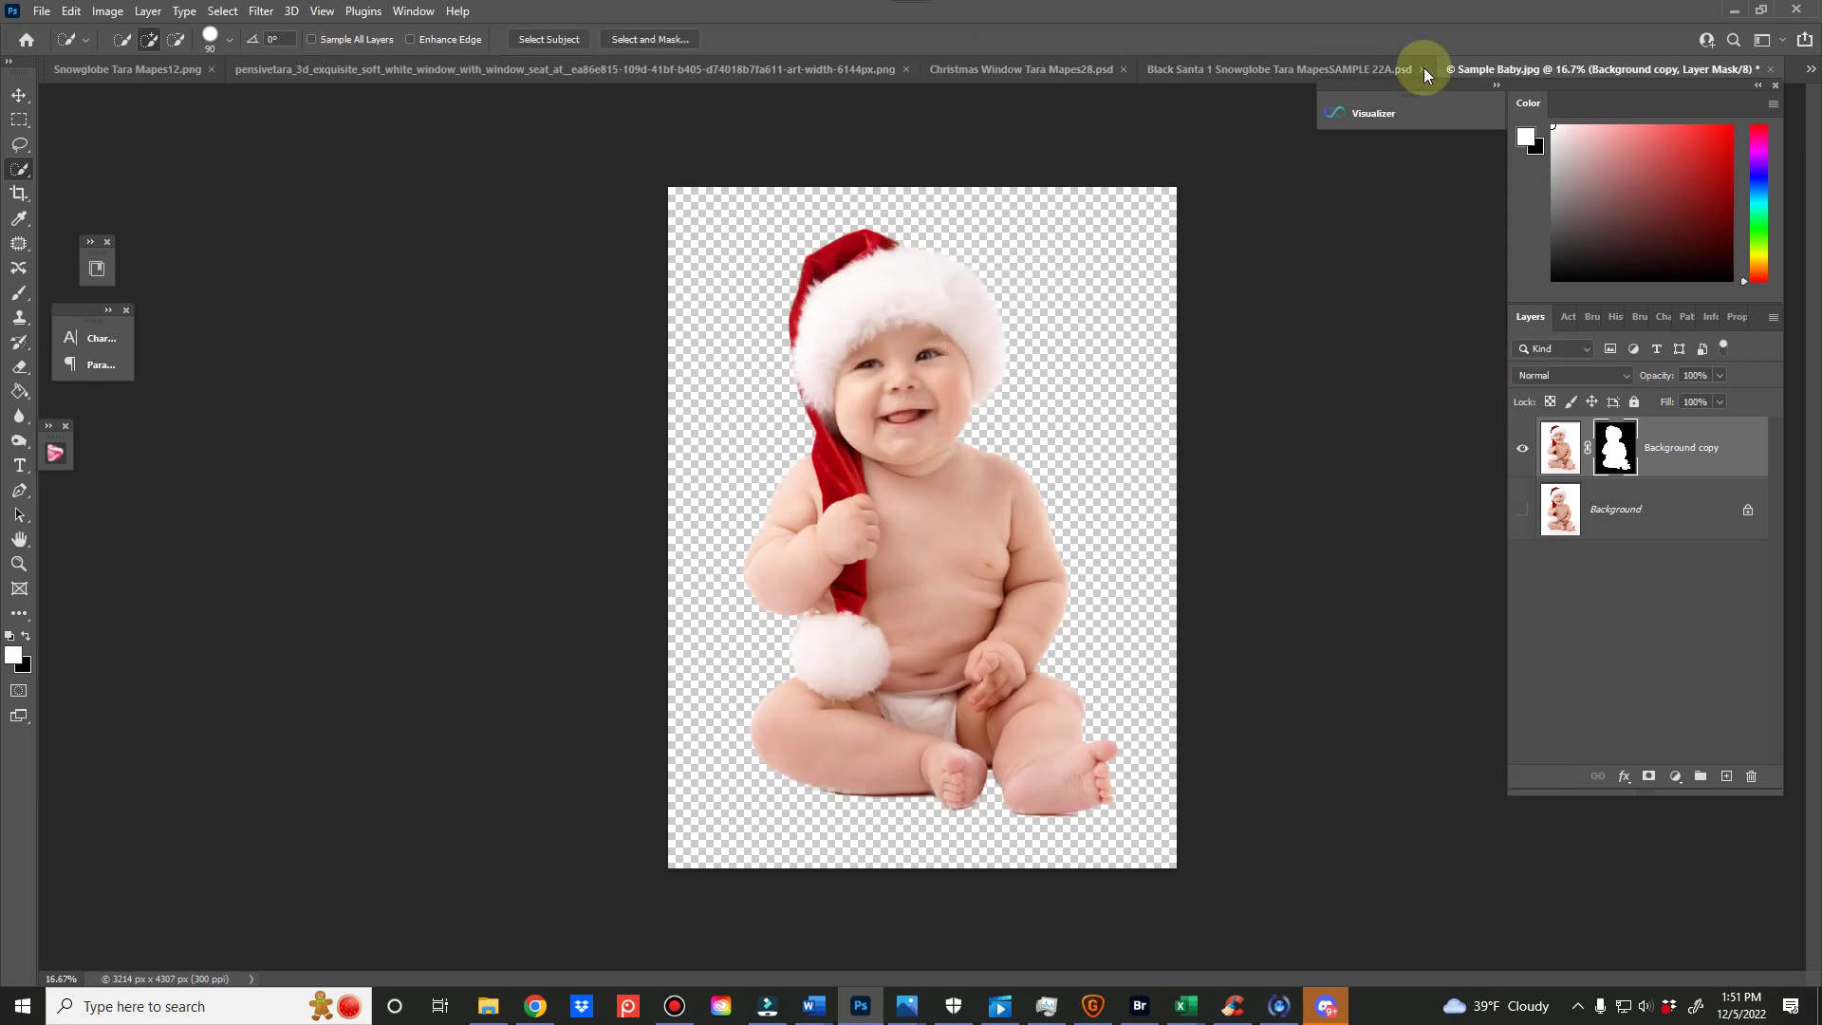
- Switch to the 01SAMPLE snow globe document and move the baby layer below the Full Image Slip In group
left_click(1810, 69)
left_click(1278, 434)
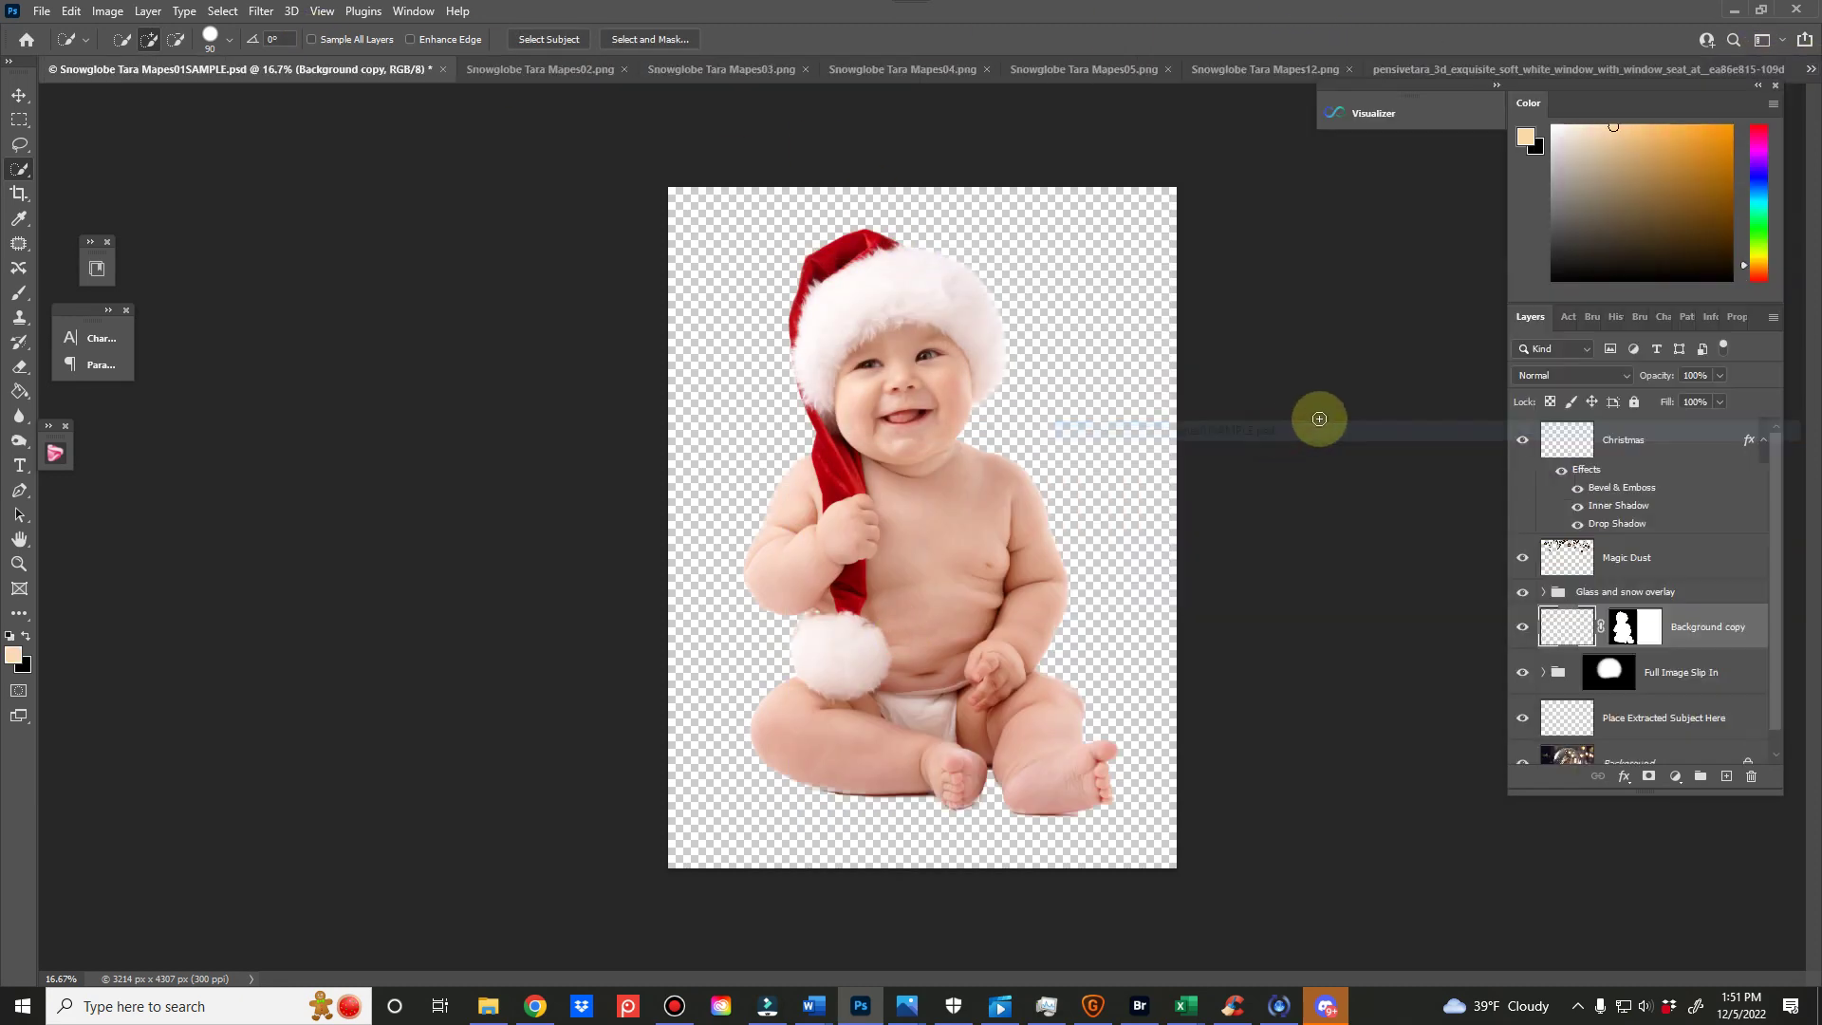
scroll(1684, 613, "down", 1)
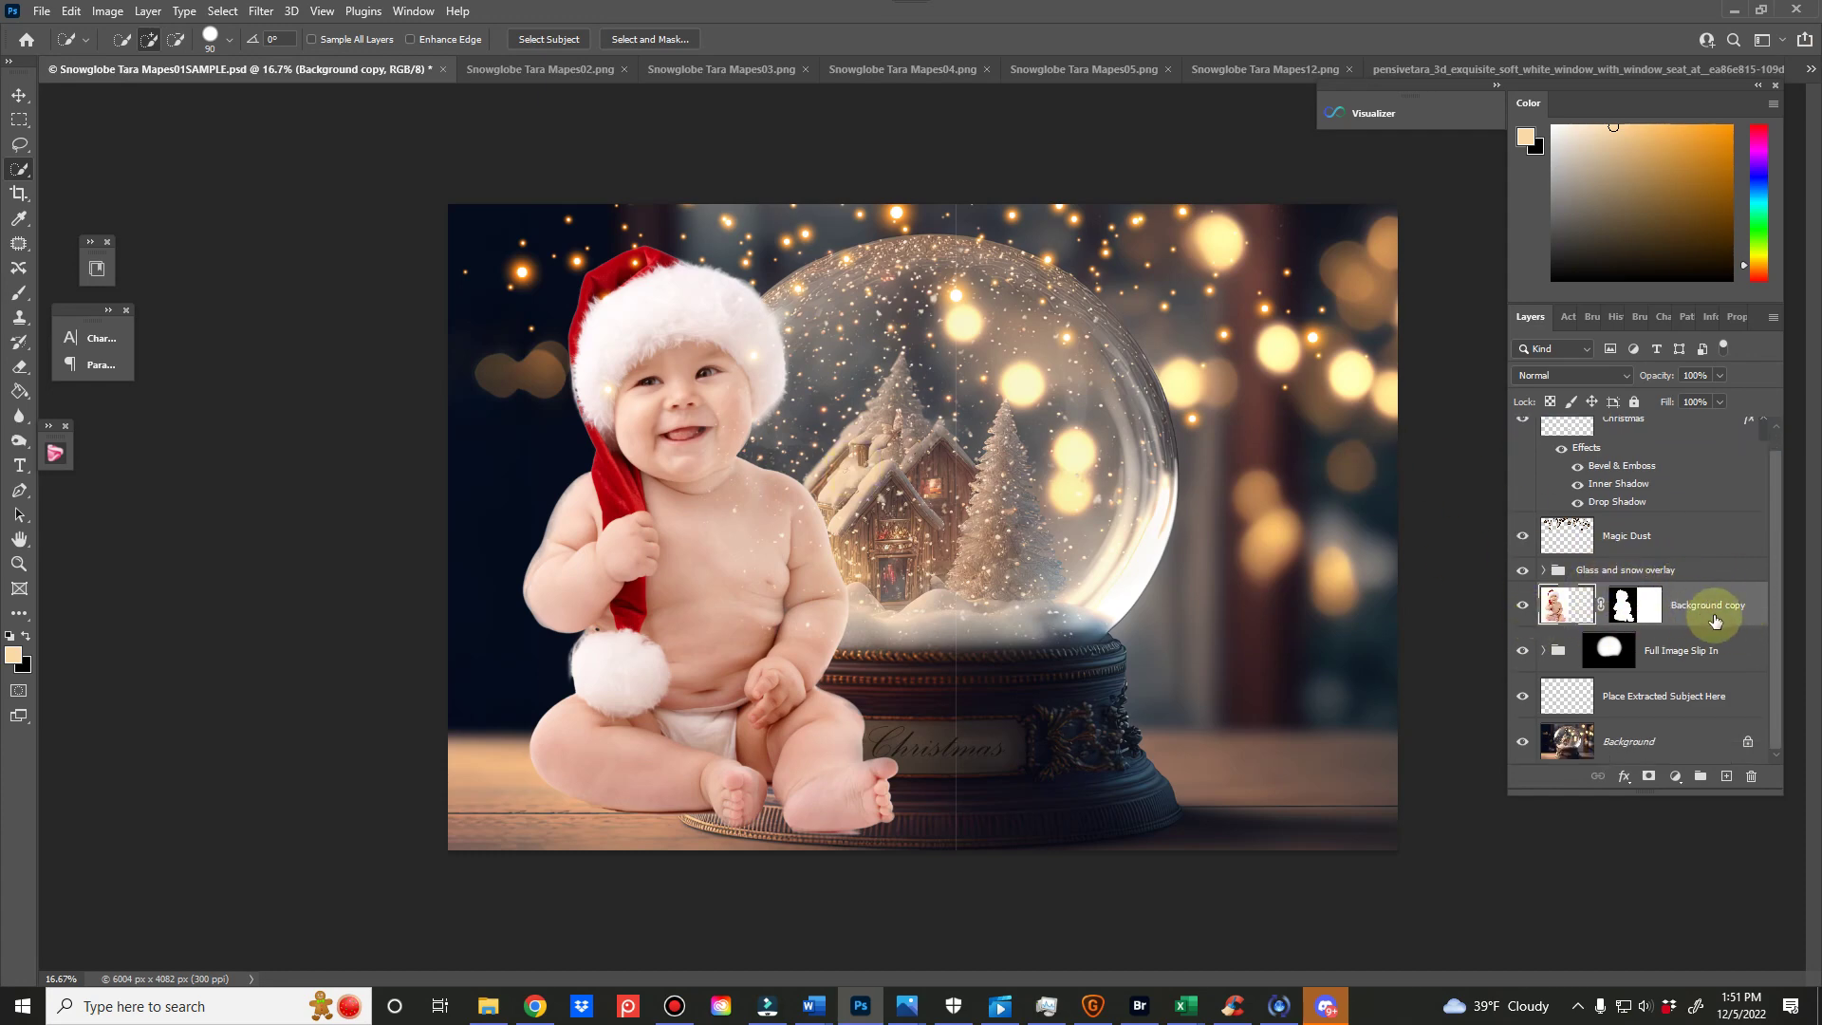
left_click_drag(1720, 610, 1698, 676)
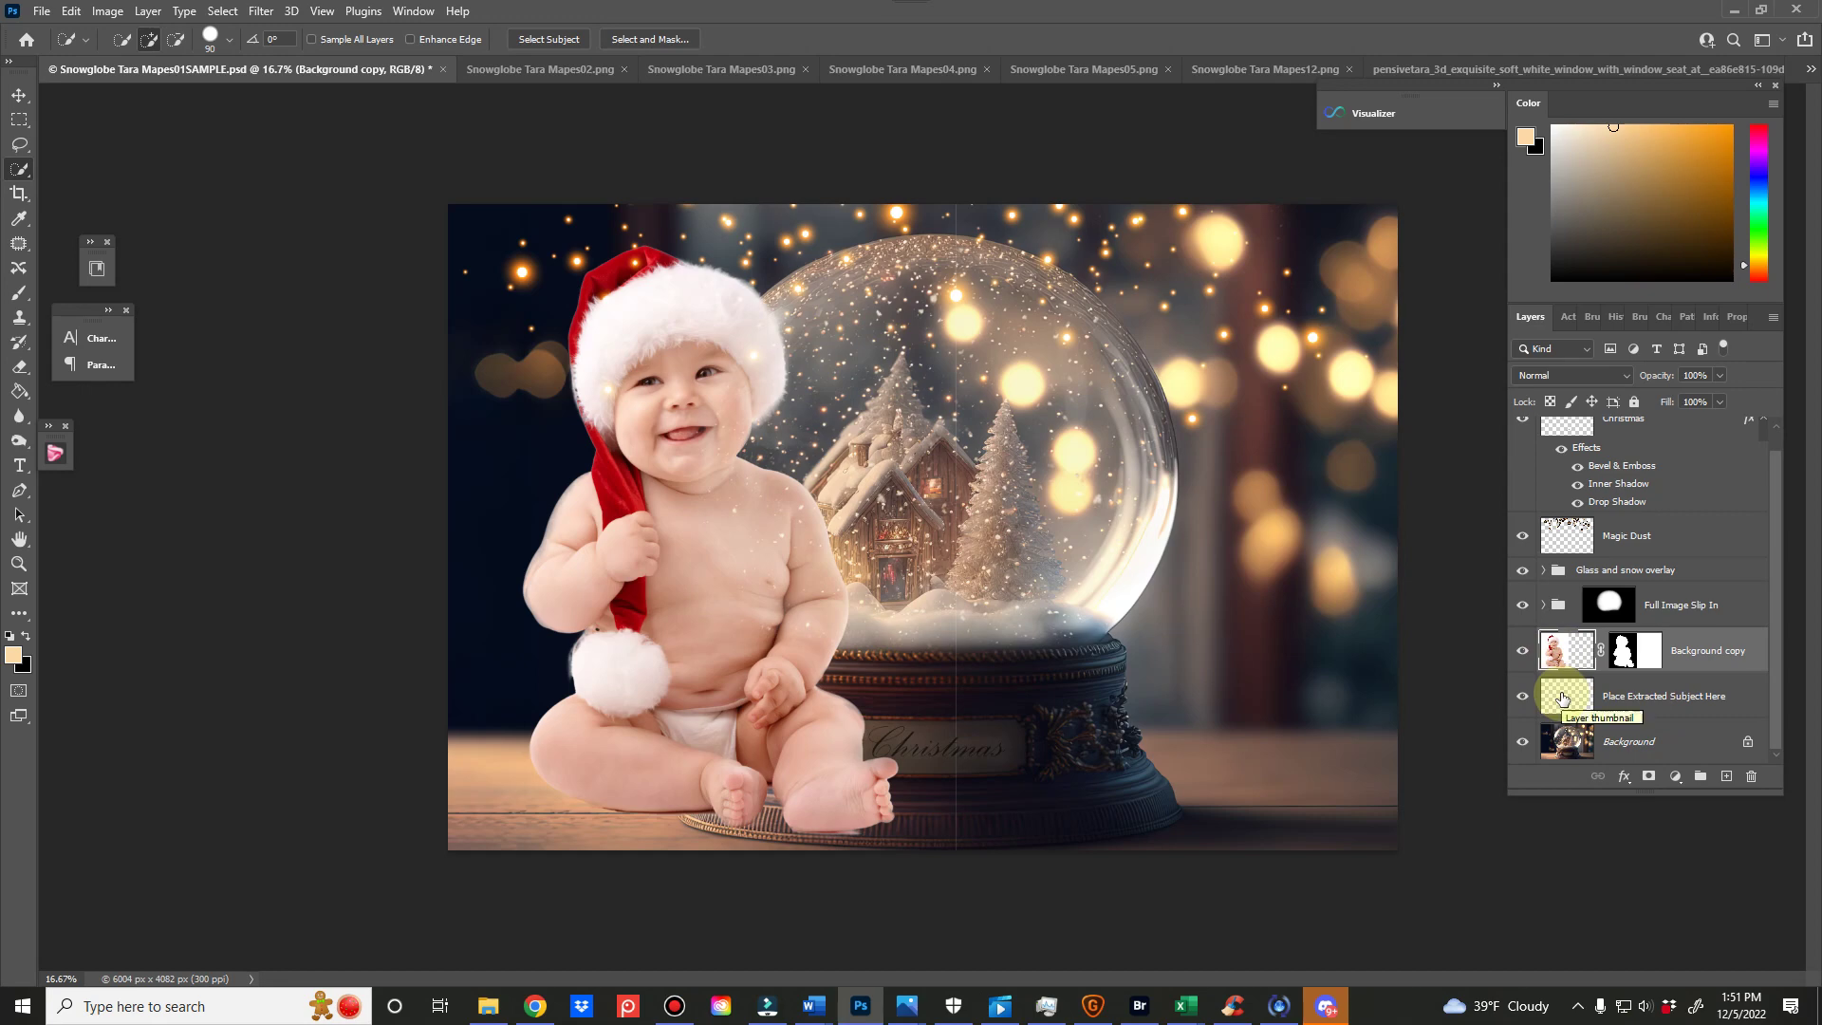
- Try to free-transform the Place Extracted Subject Here layer
left_click(1660, 697)
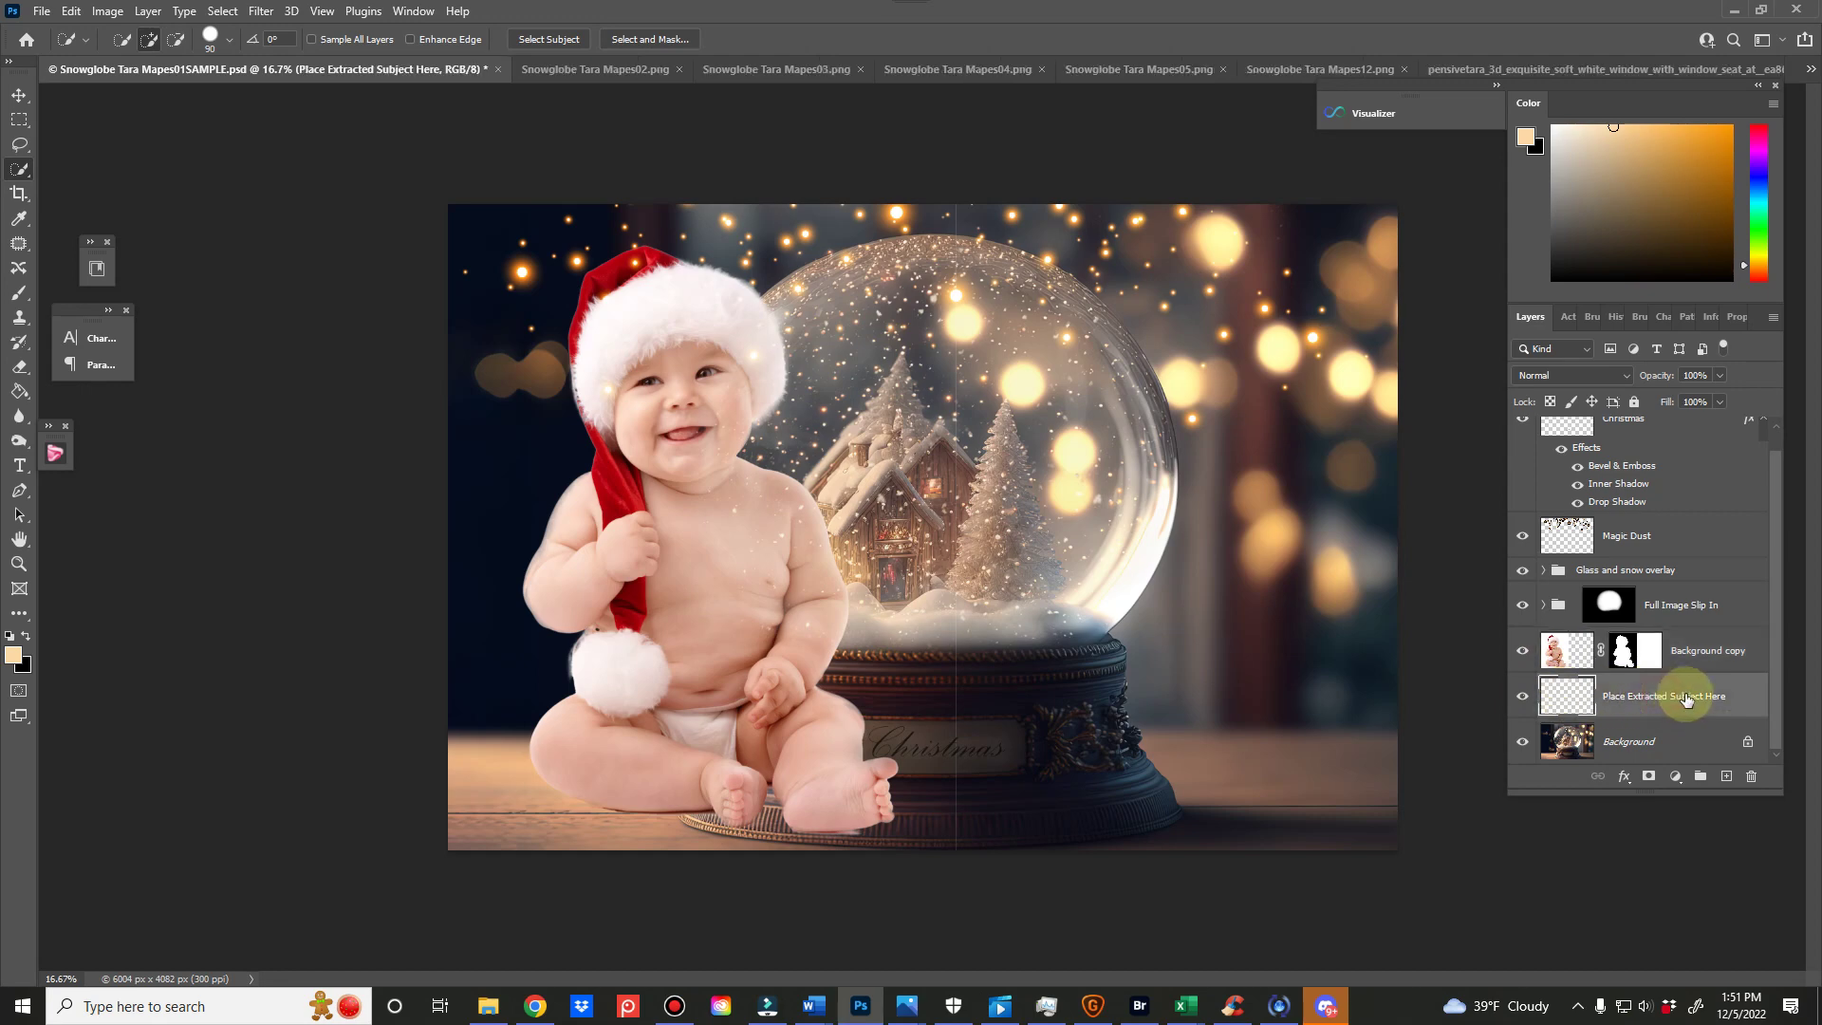
key("ctrl+t")
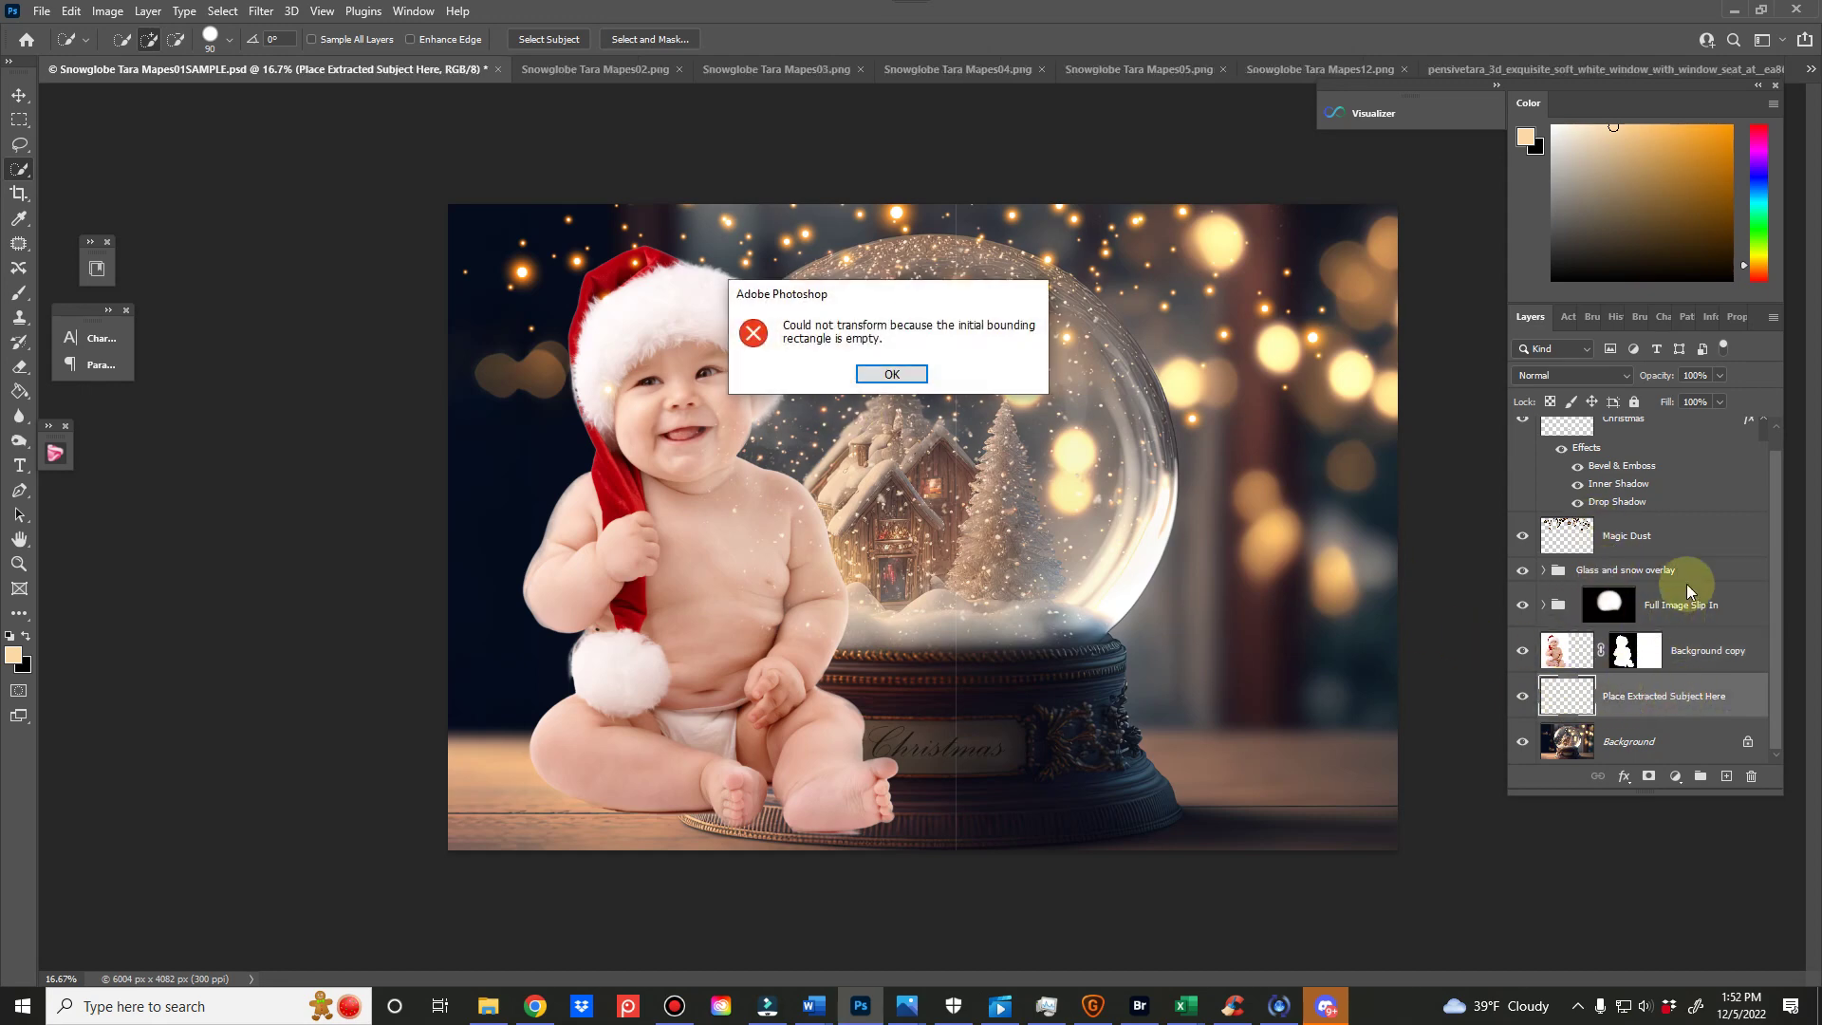
left_click(892, 374)
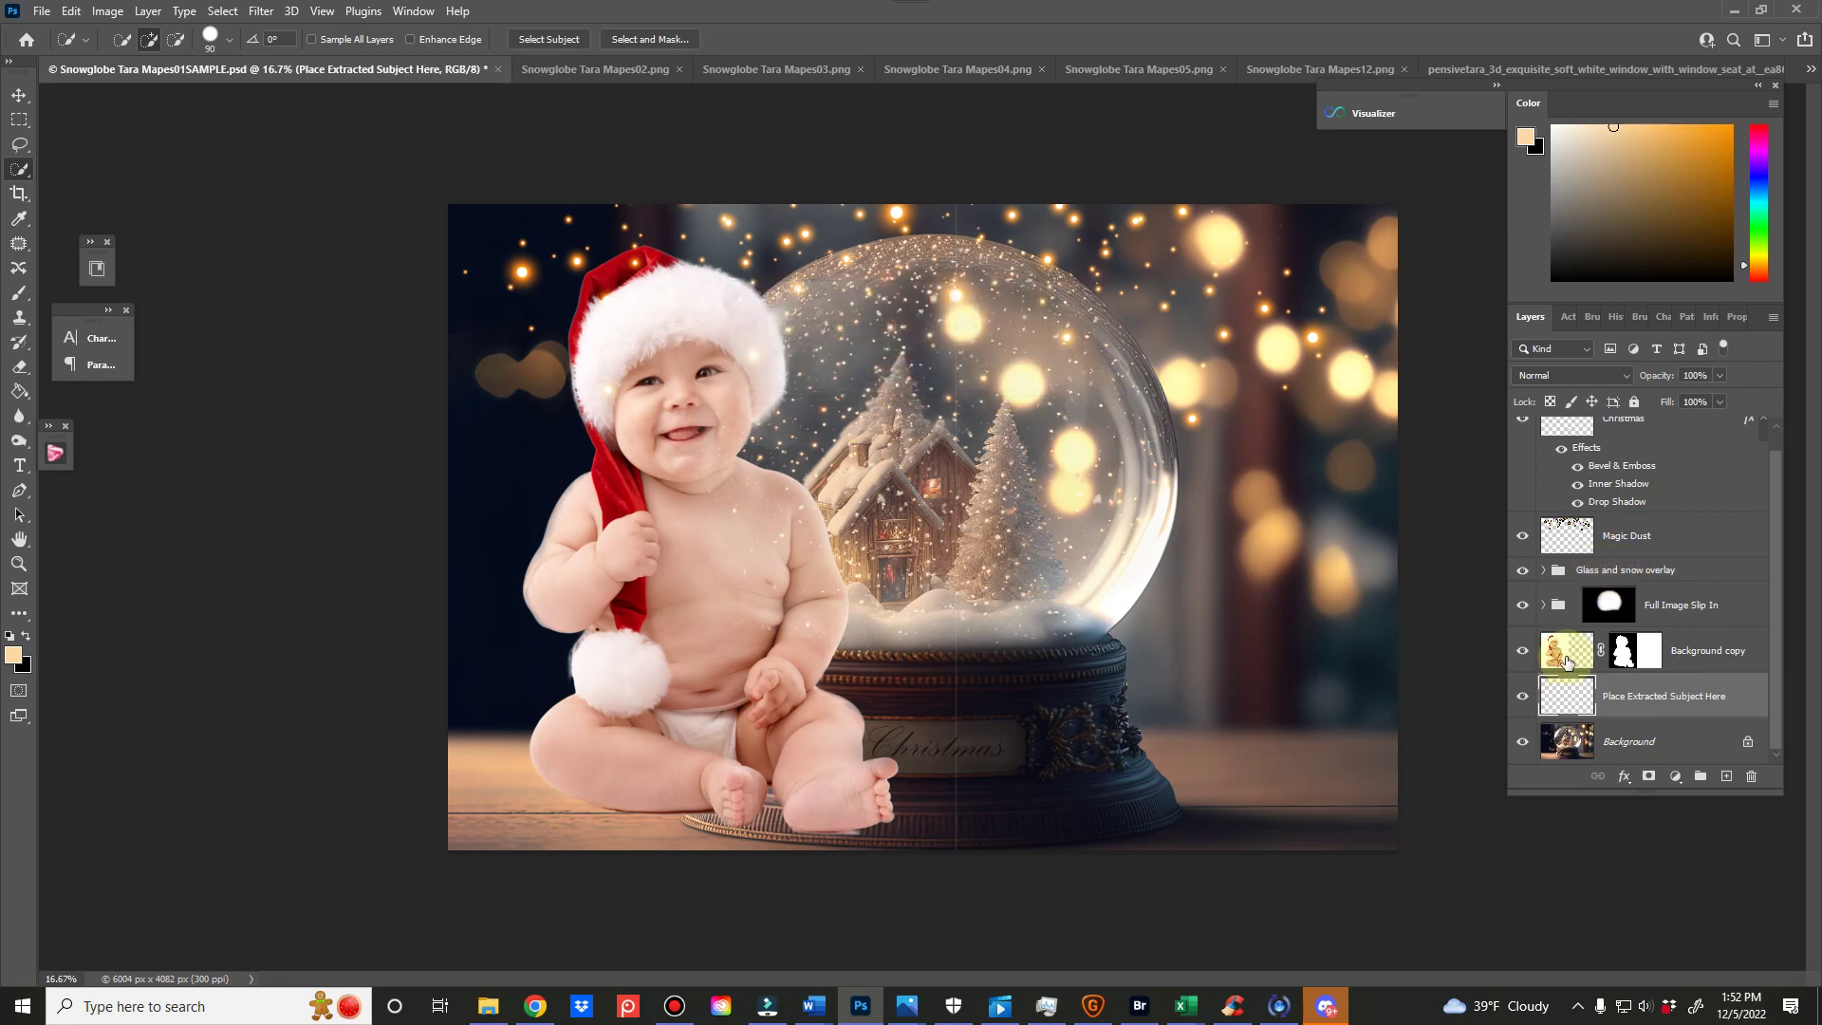
- Scale the masked baby layer to about 53% and position it centred inside the snow globe
left_click(1567, 661)
key("ctrl+t")
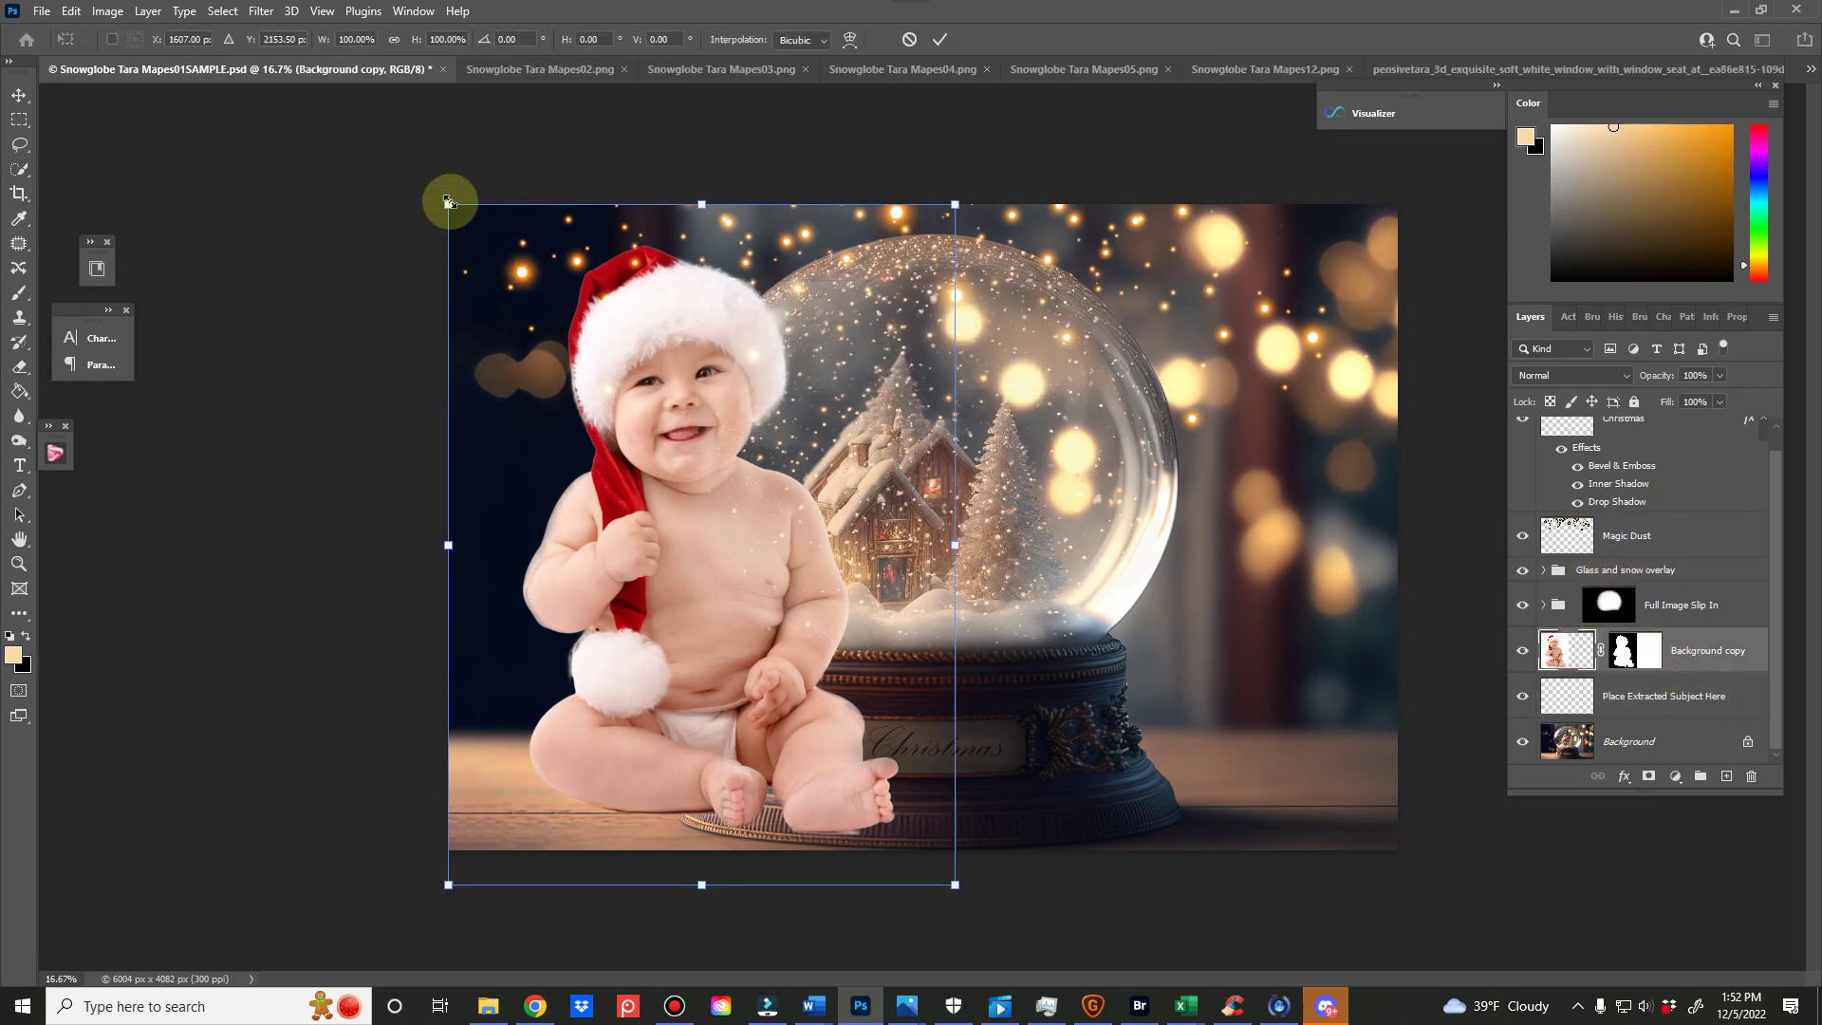
left_click_drag(448, 202, 684, 520)
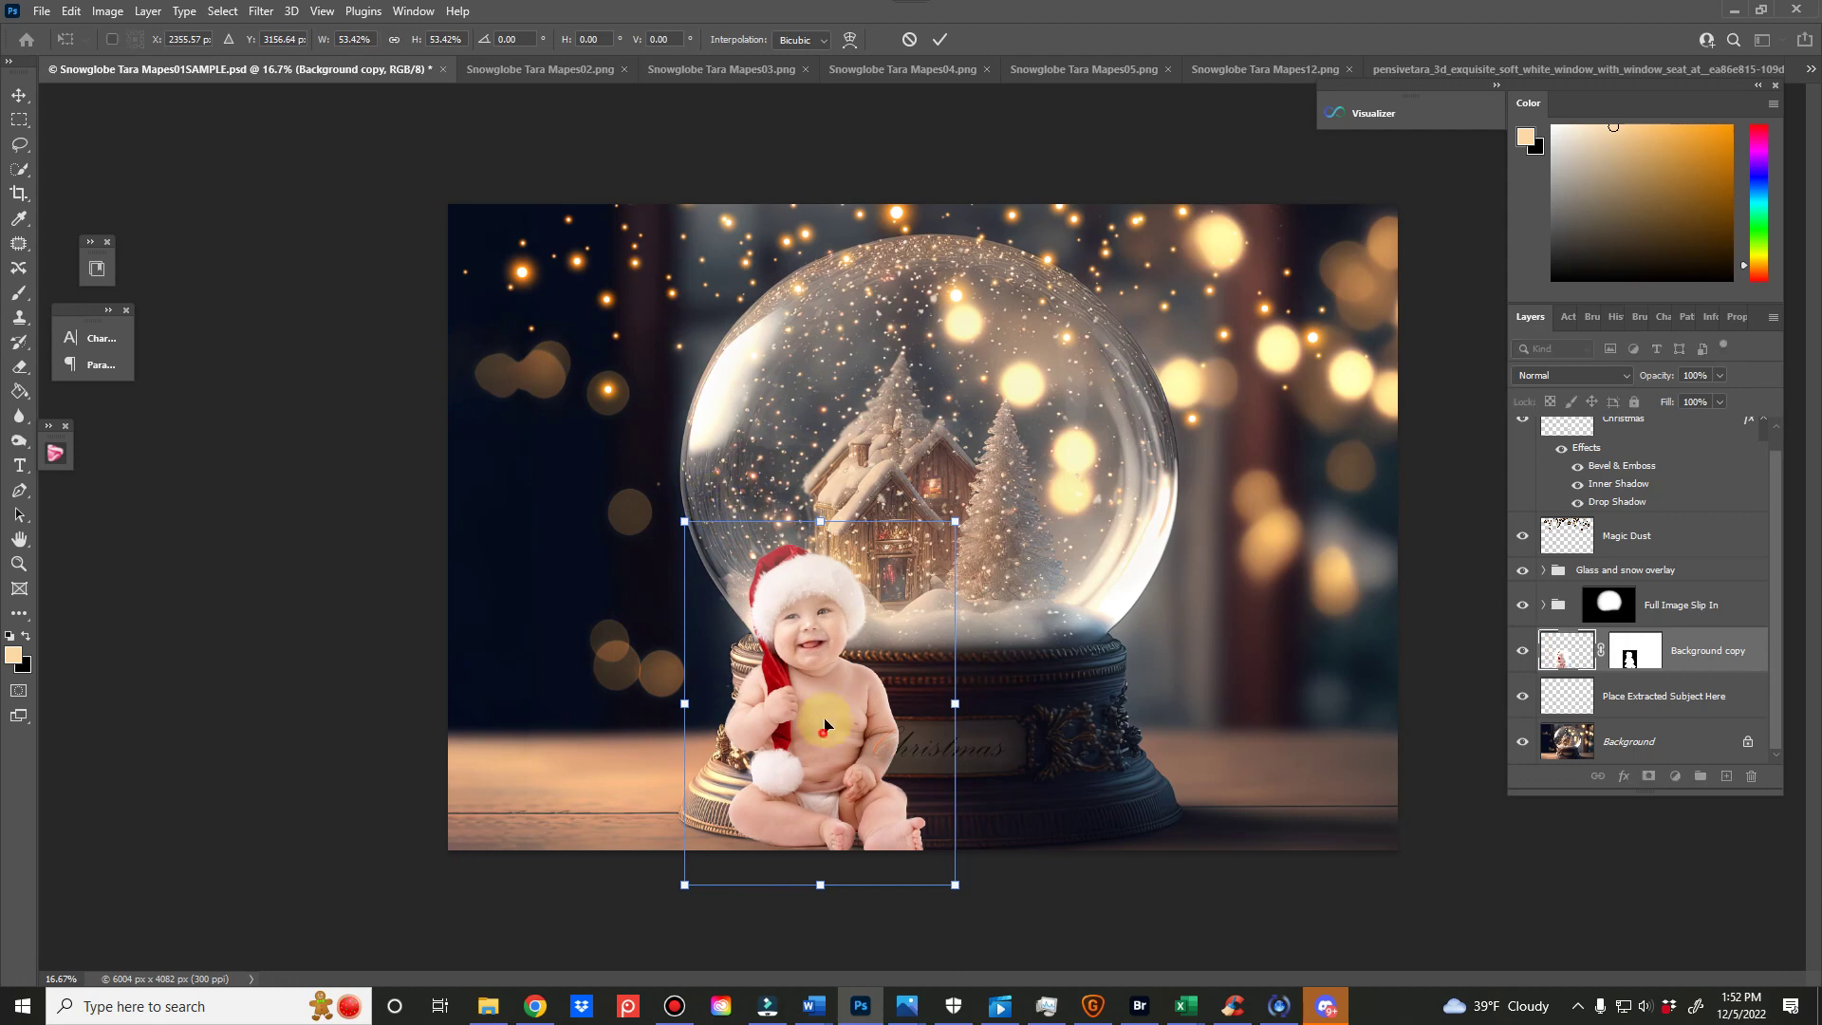
left_click_drag(823, 726, 993, 501)
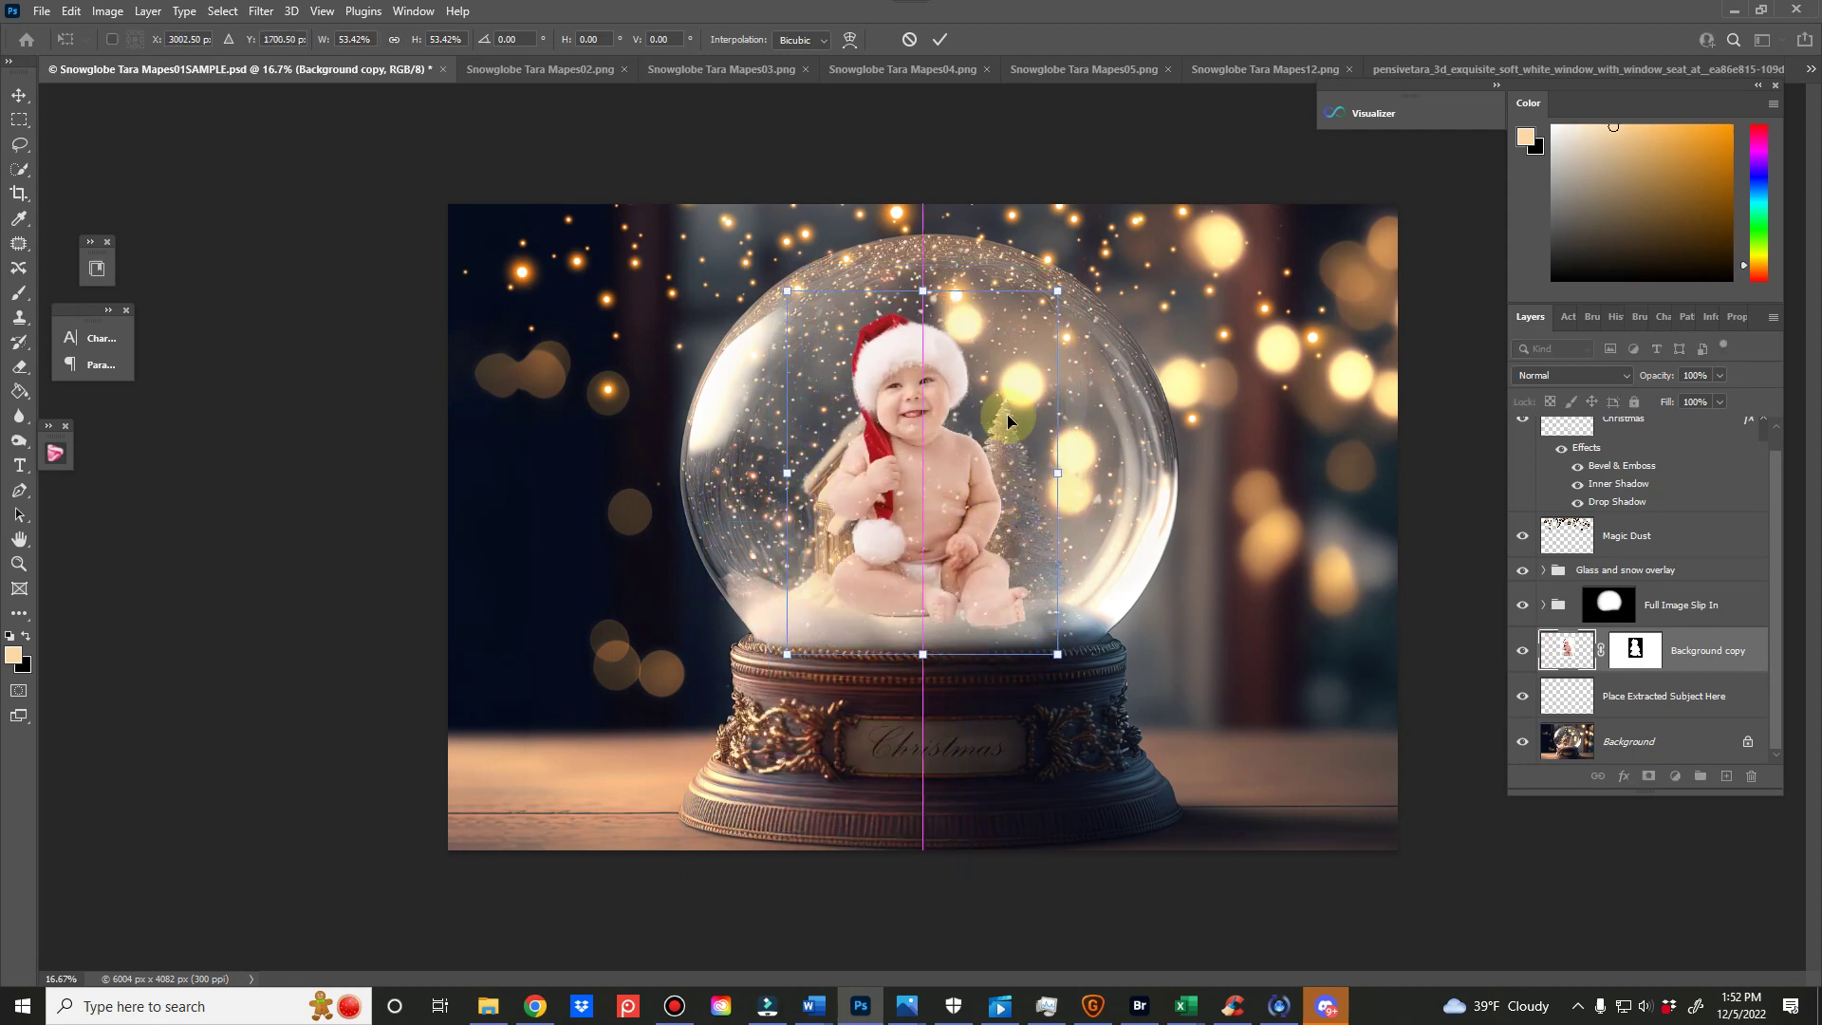
left_click(938, 41)
key("w")
- Compare the composite with and without the Glass and snow overlay group and the Magic Dust layer
left_click(1523, 572)
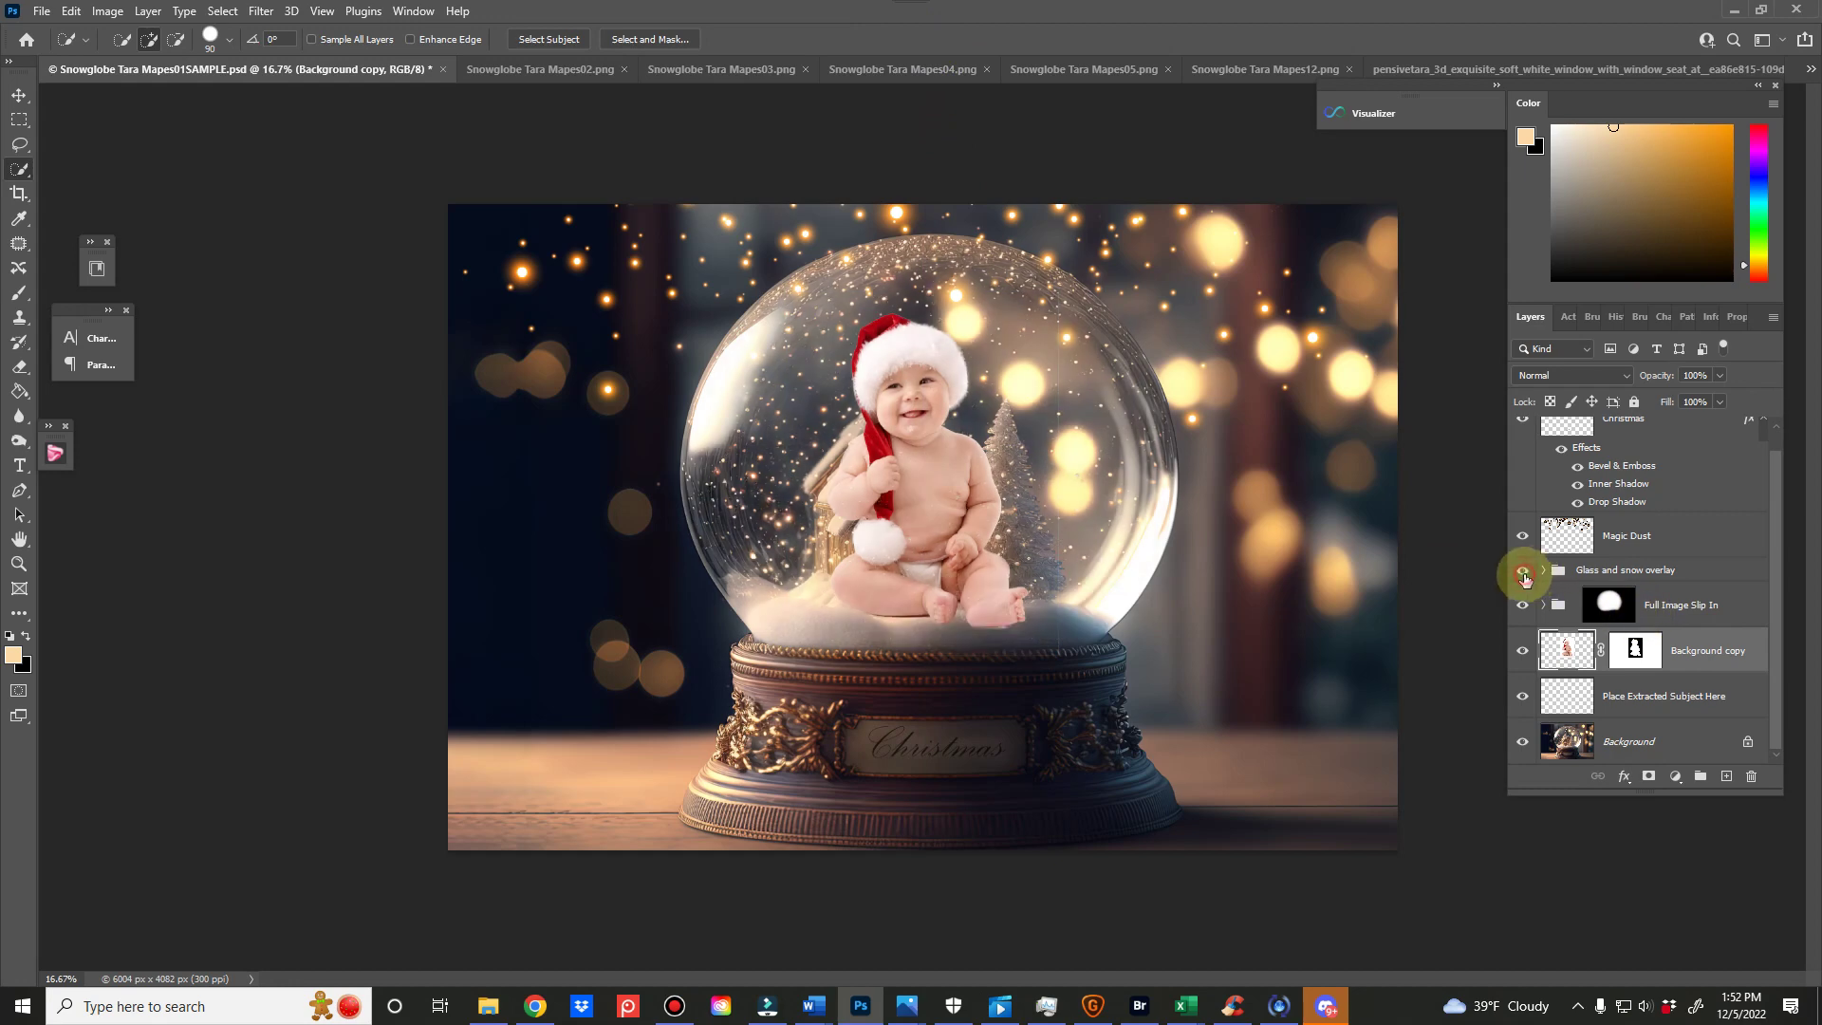
left_click(1523, 572)
left_click(1523, 572)
left_click(1523, 573)
left_click(1523, 572)
left_click(1523, 572)
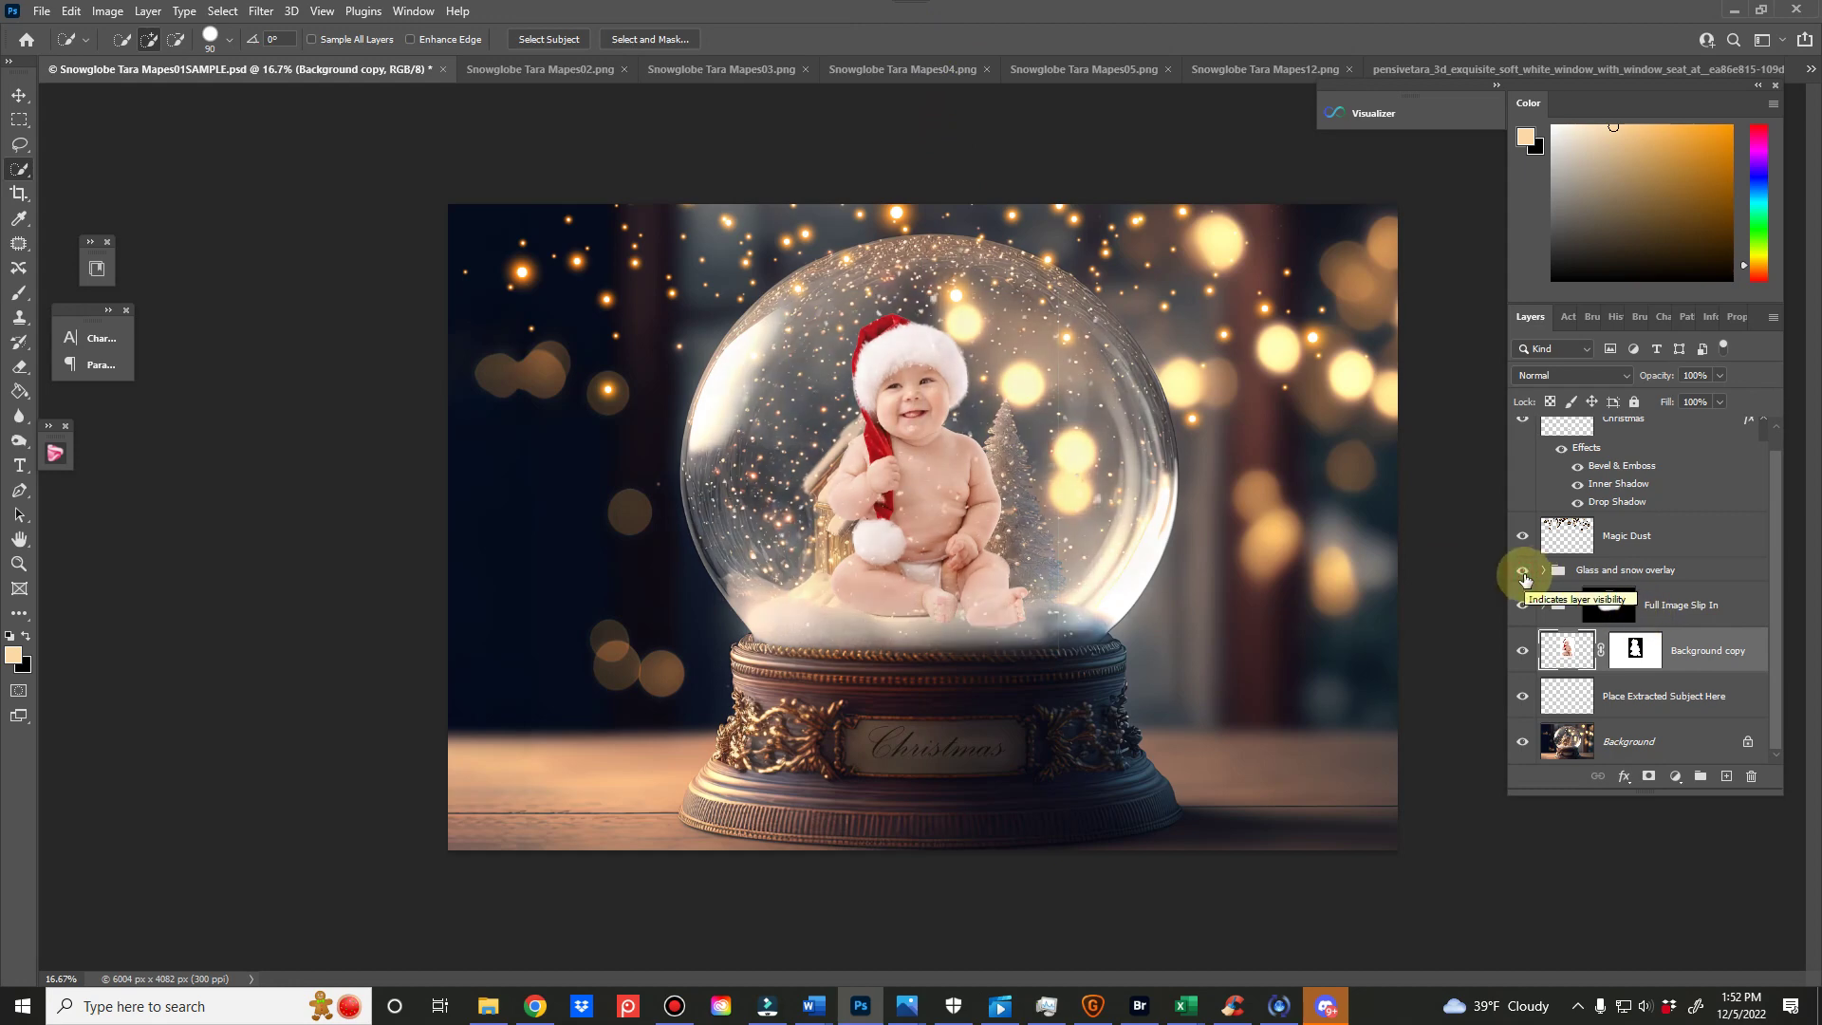
left_click(1523, 572)
left_click(1523, 572)
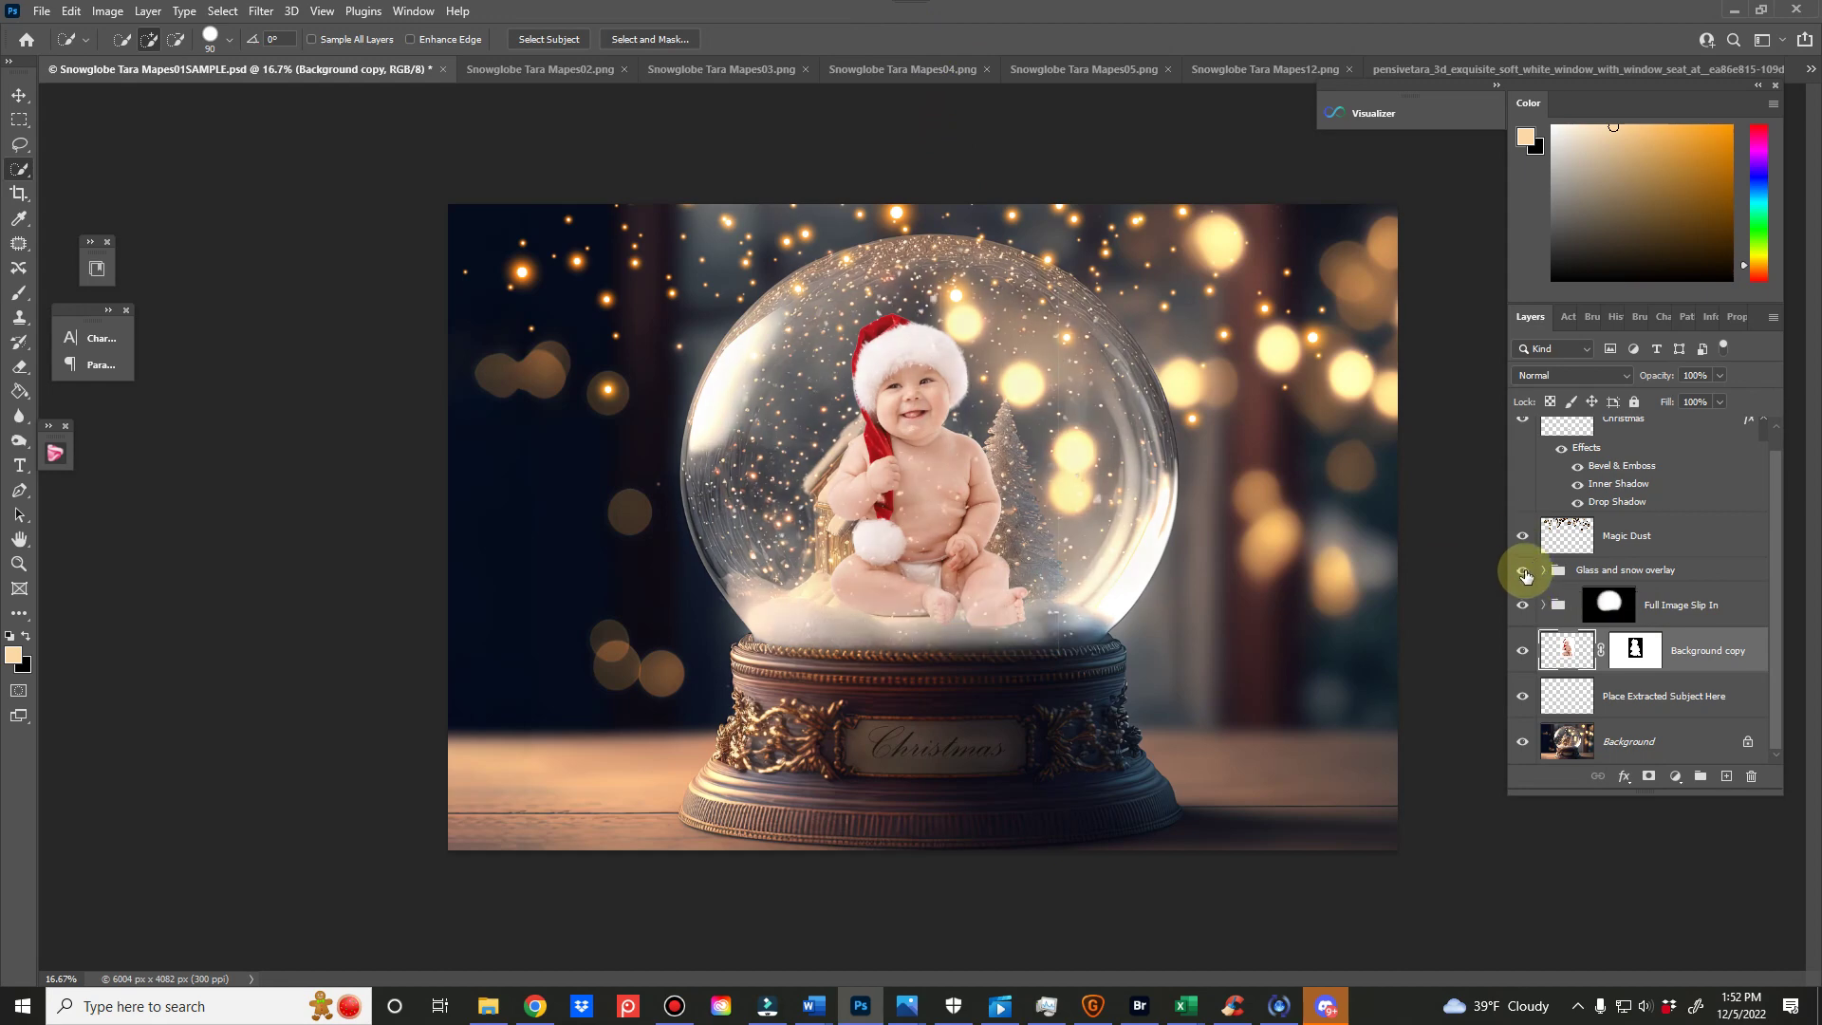
left_click(1524, 572)
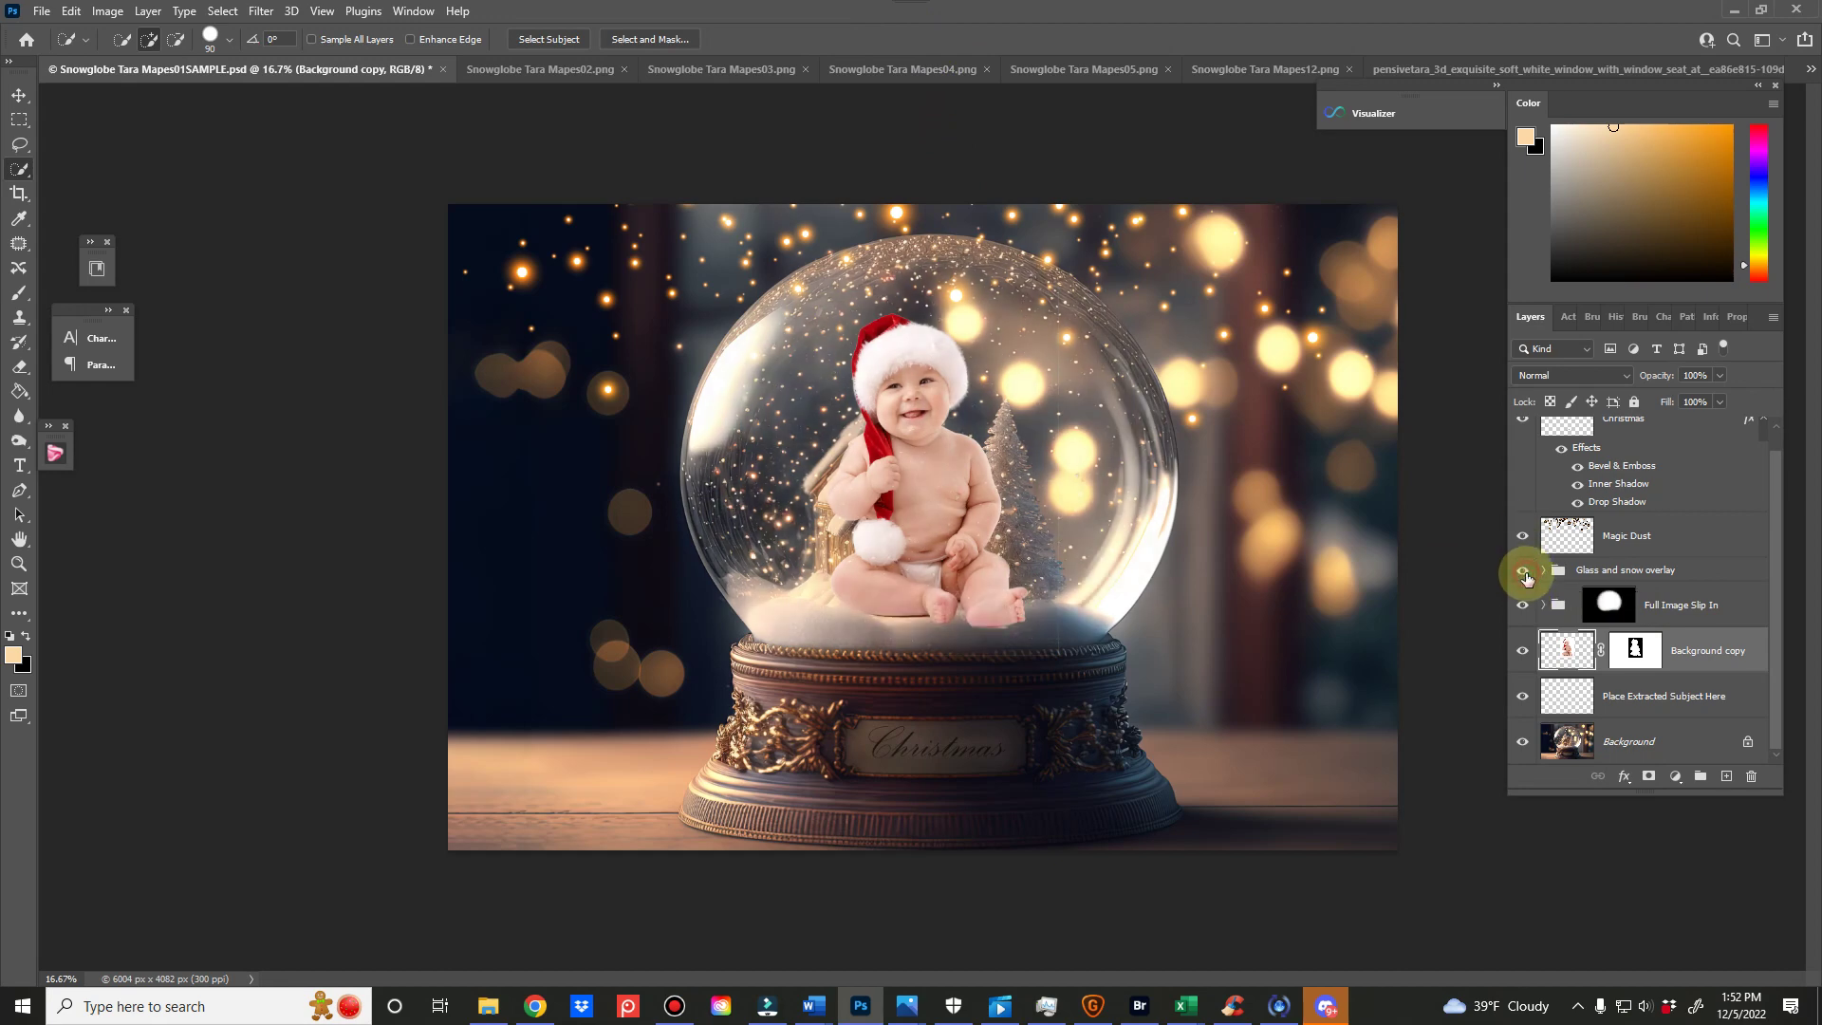
left_click(1524, 572)
left_click(1524, 572)
left_click(1524, 574)
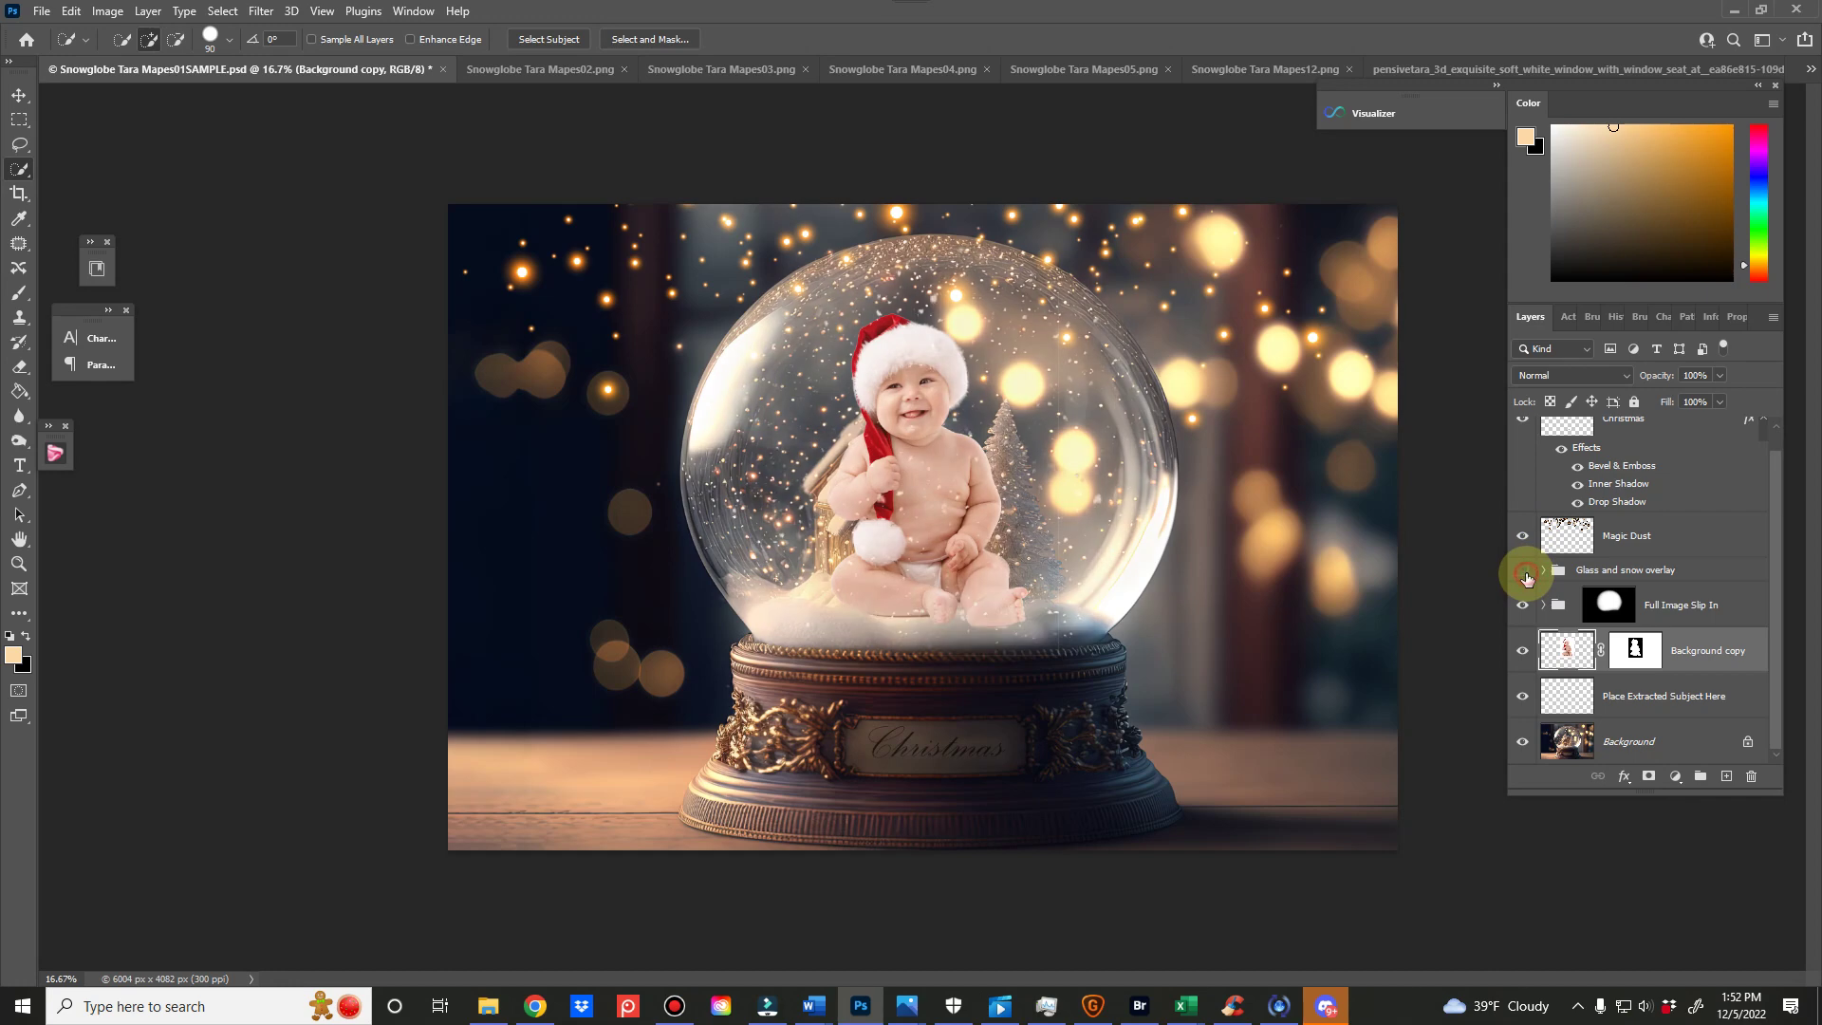
left_click(1524, 574)
left_click(1524, 574)
left_click(1524, 537)
left_click(1524, 537)
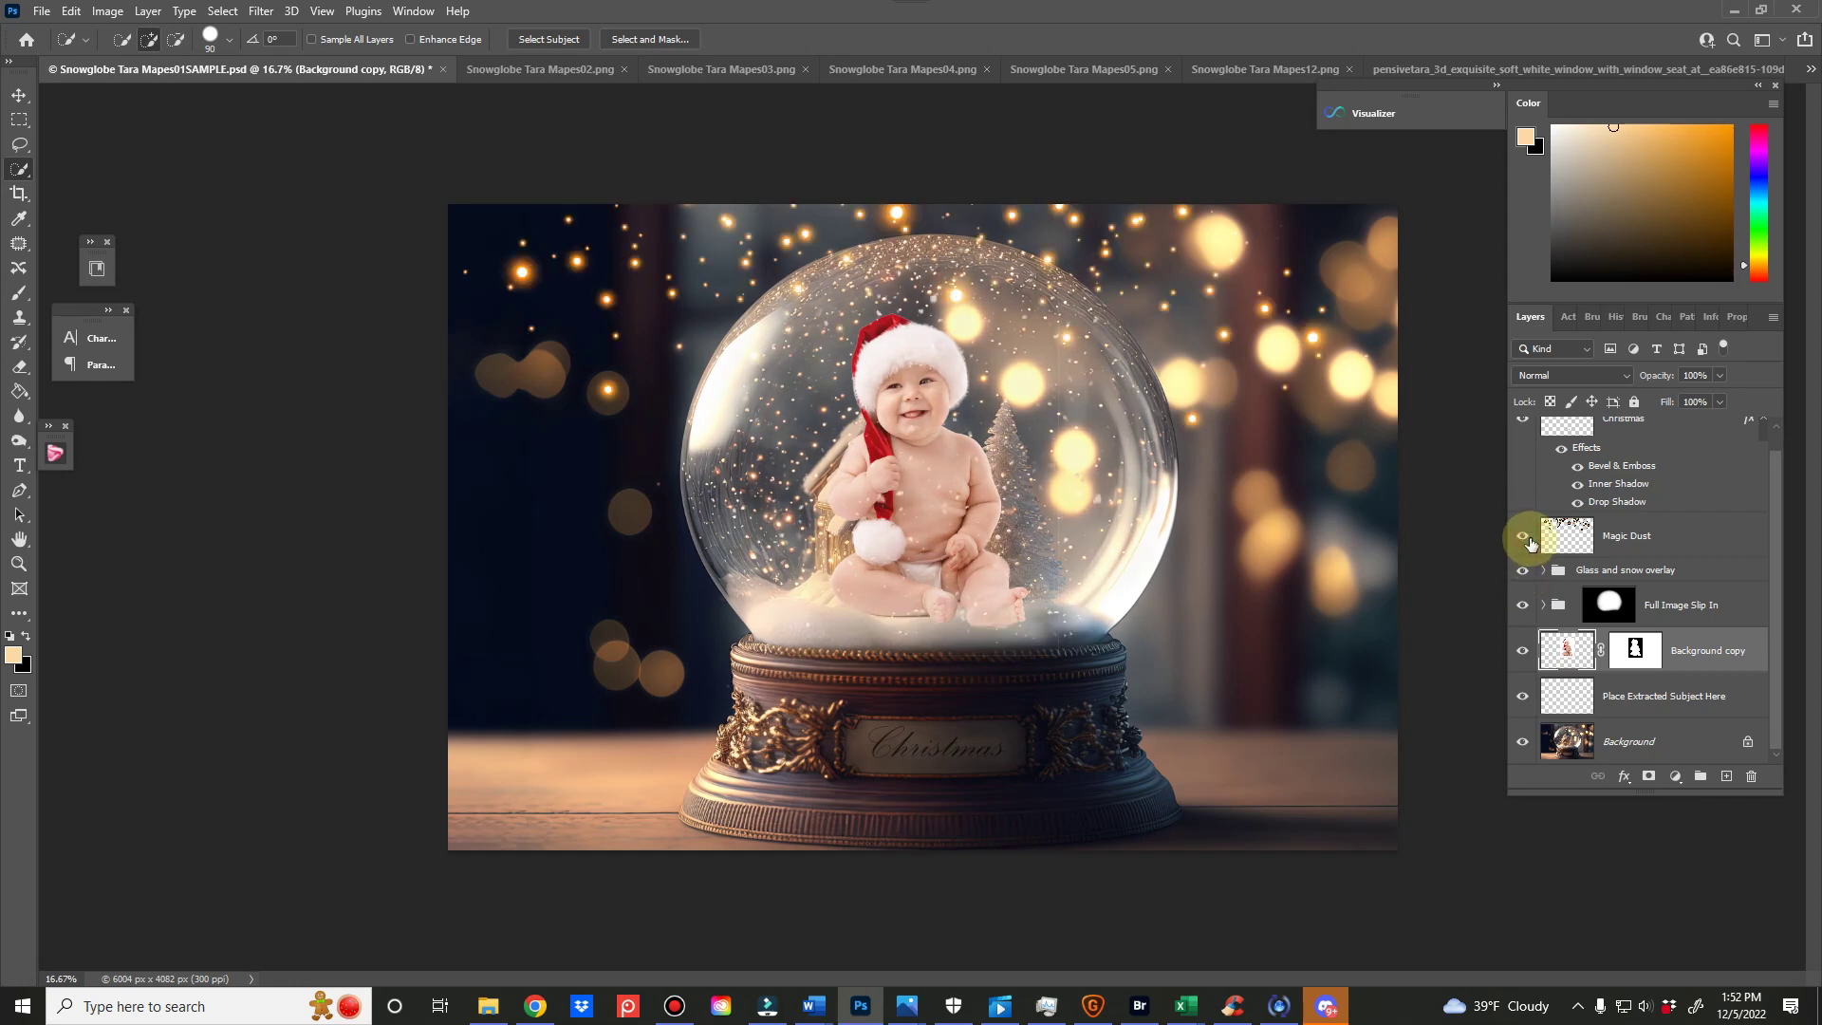
- Target the baby layer's mask and prepare a smaller black brush at 100% opacity
left_click(1632, 648)
left_click(19, 293)
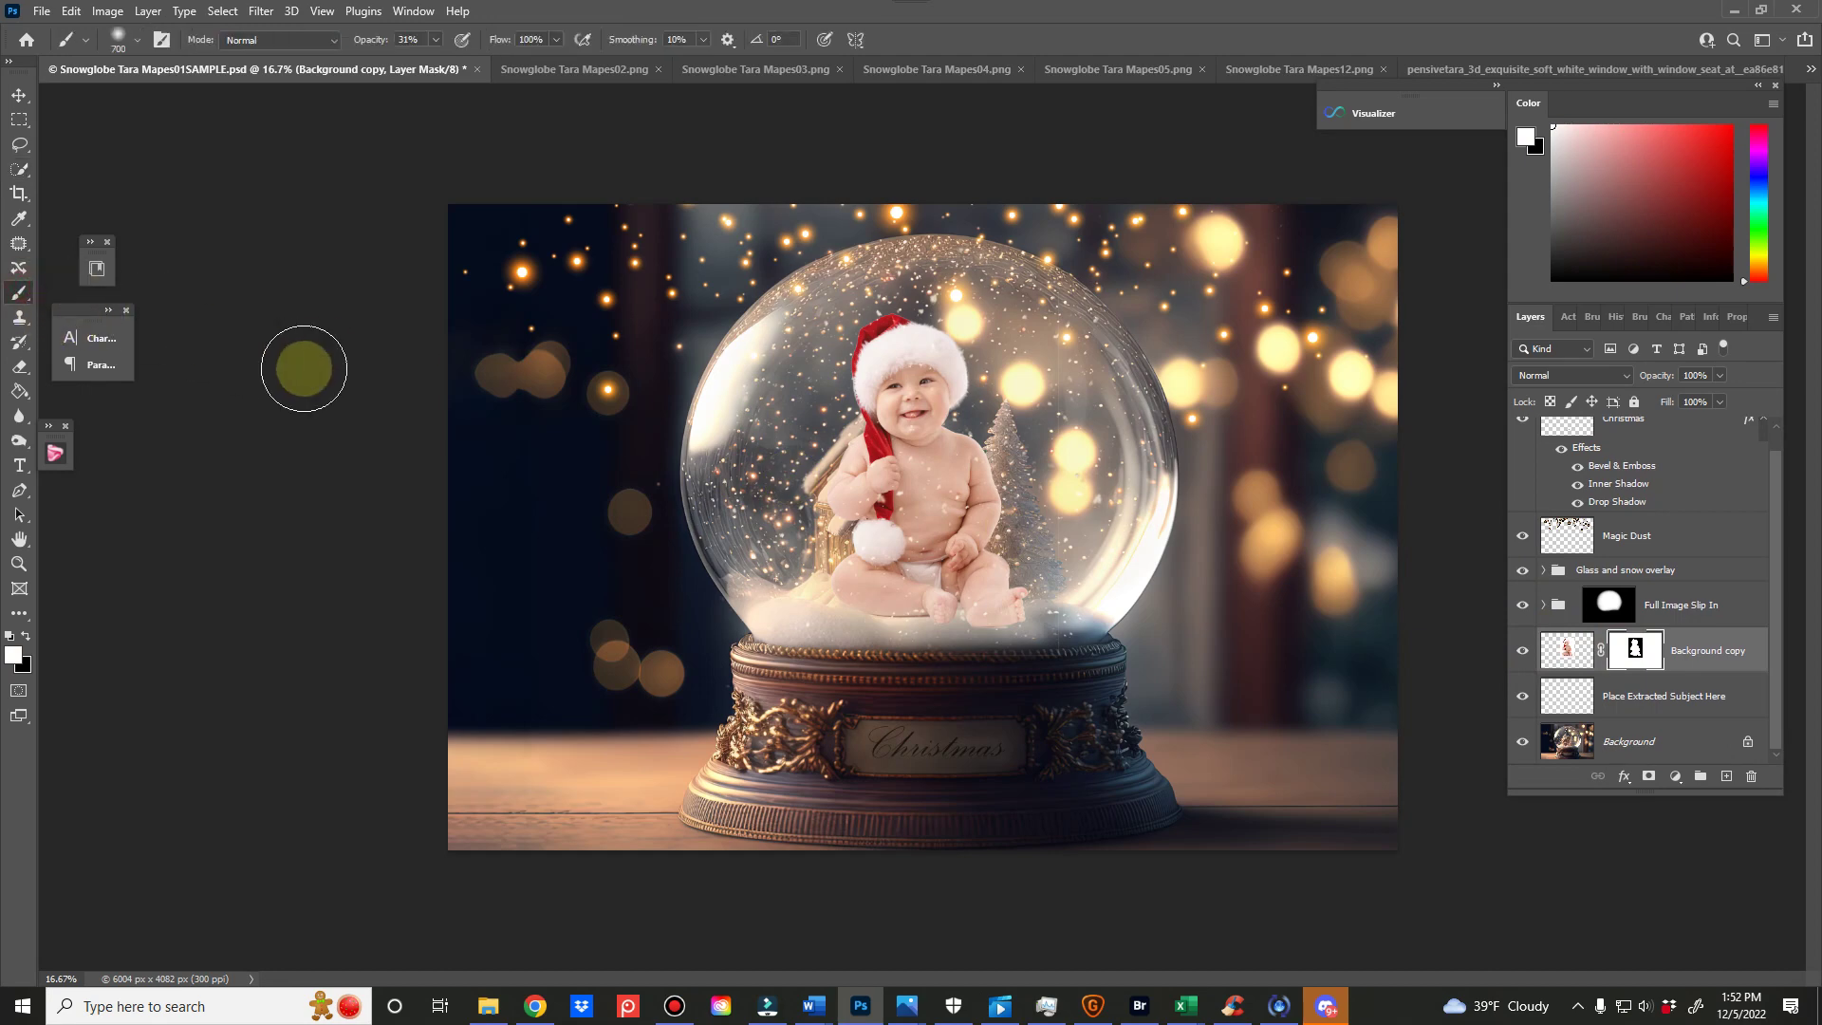
key("x")
key("bracketleft")
key("bracketleft")
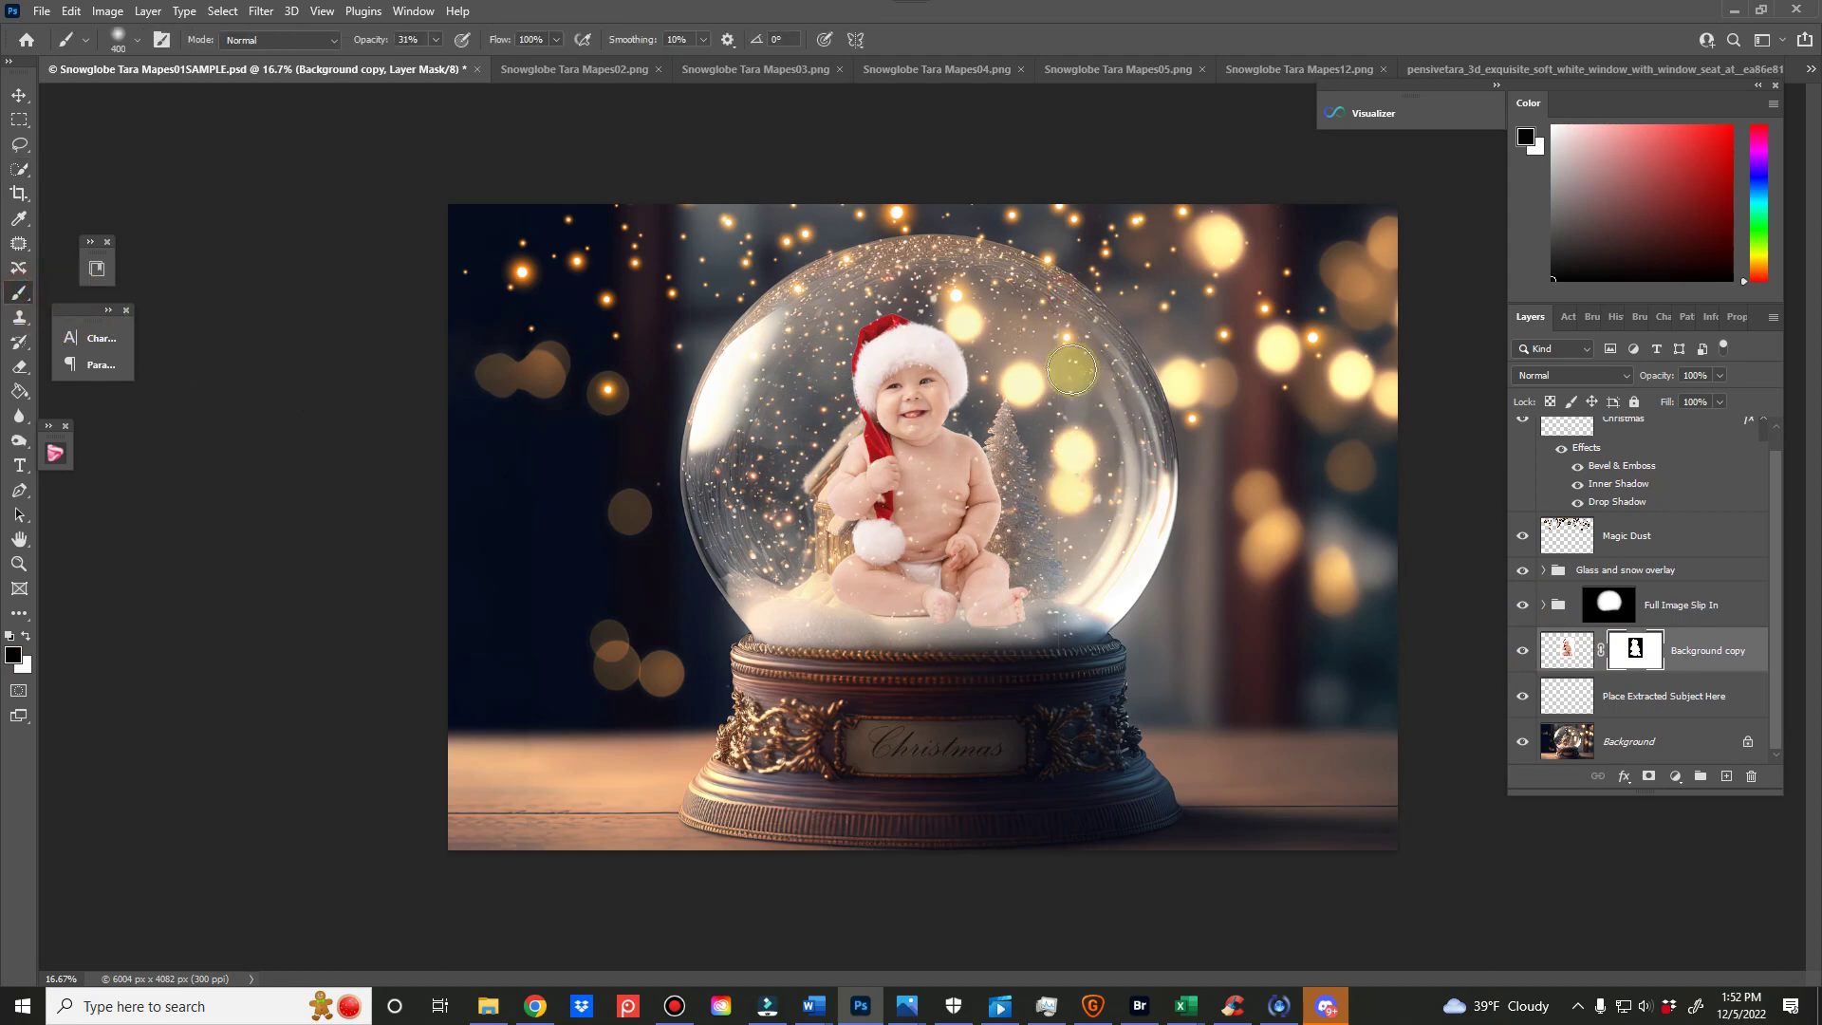
left_click_drag(366, 39, 521, 48)
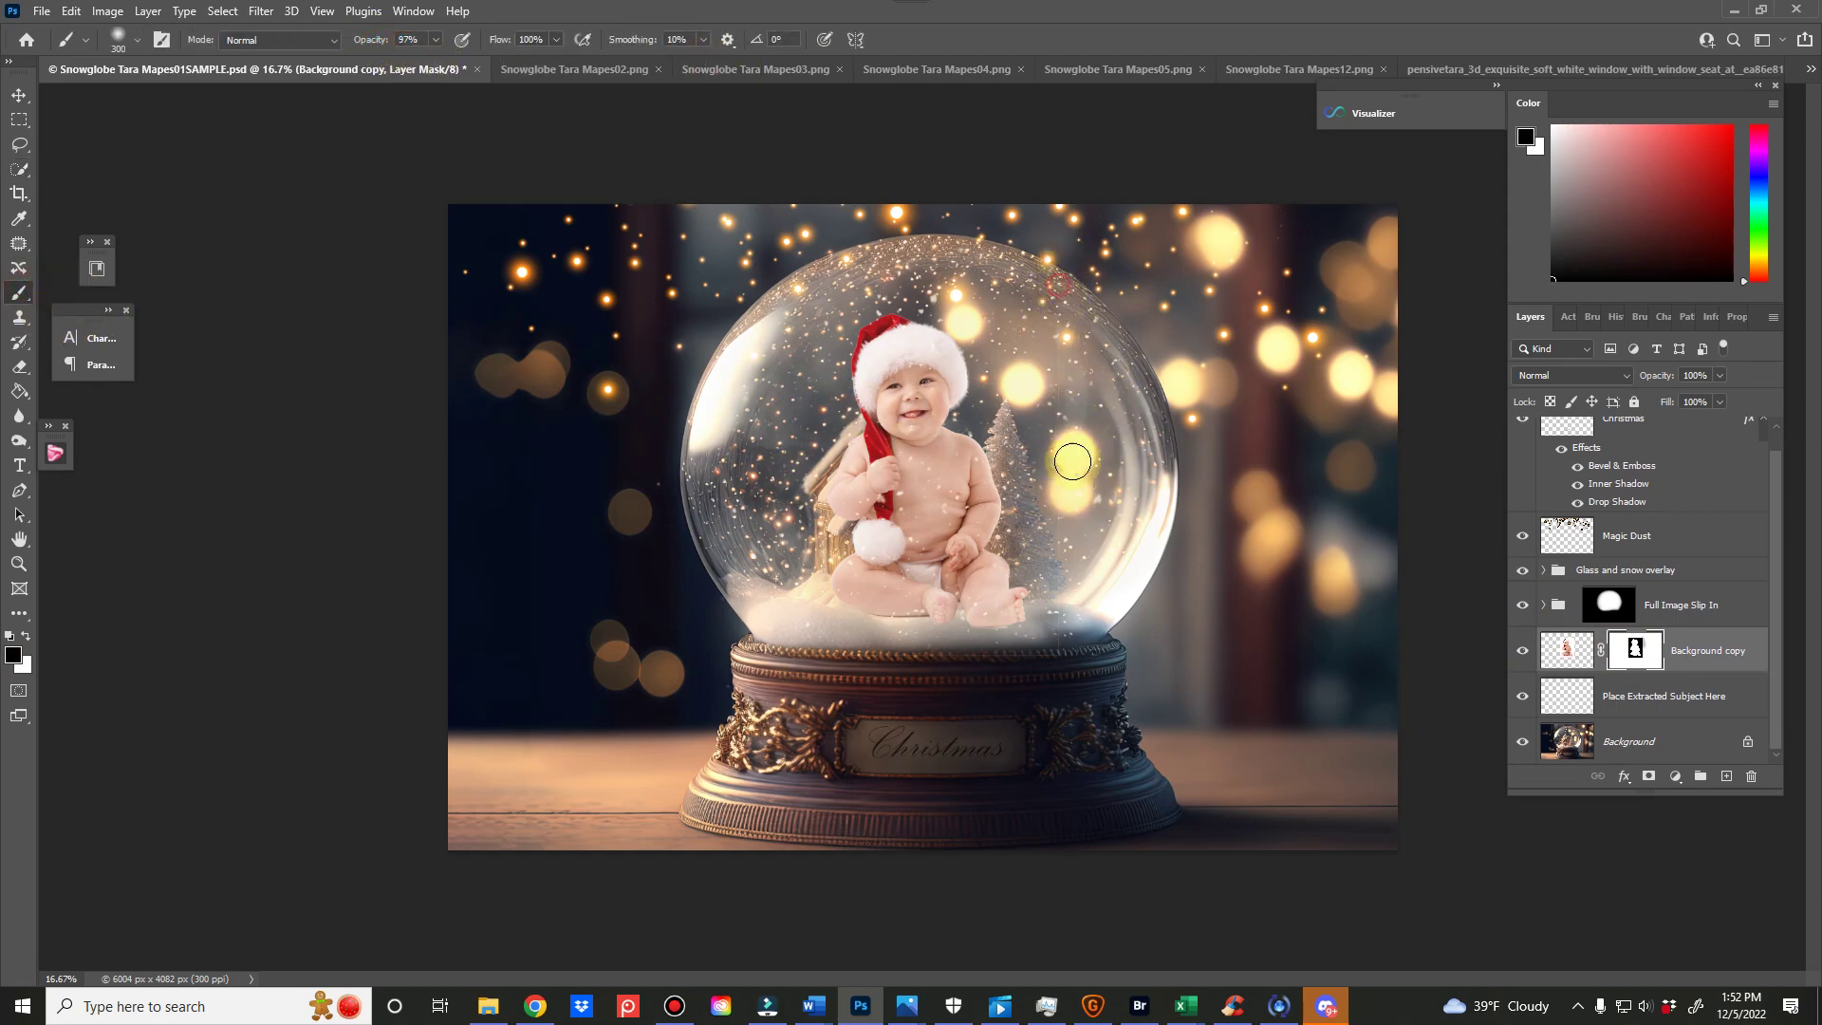
key("bracketleft")
left_click(138, 40)
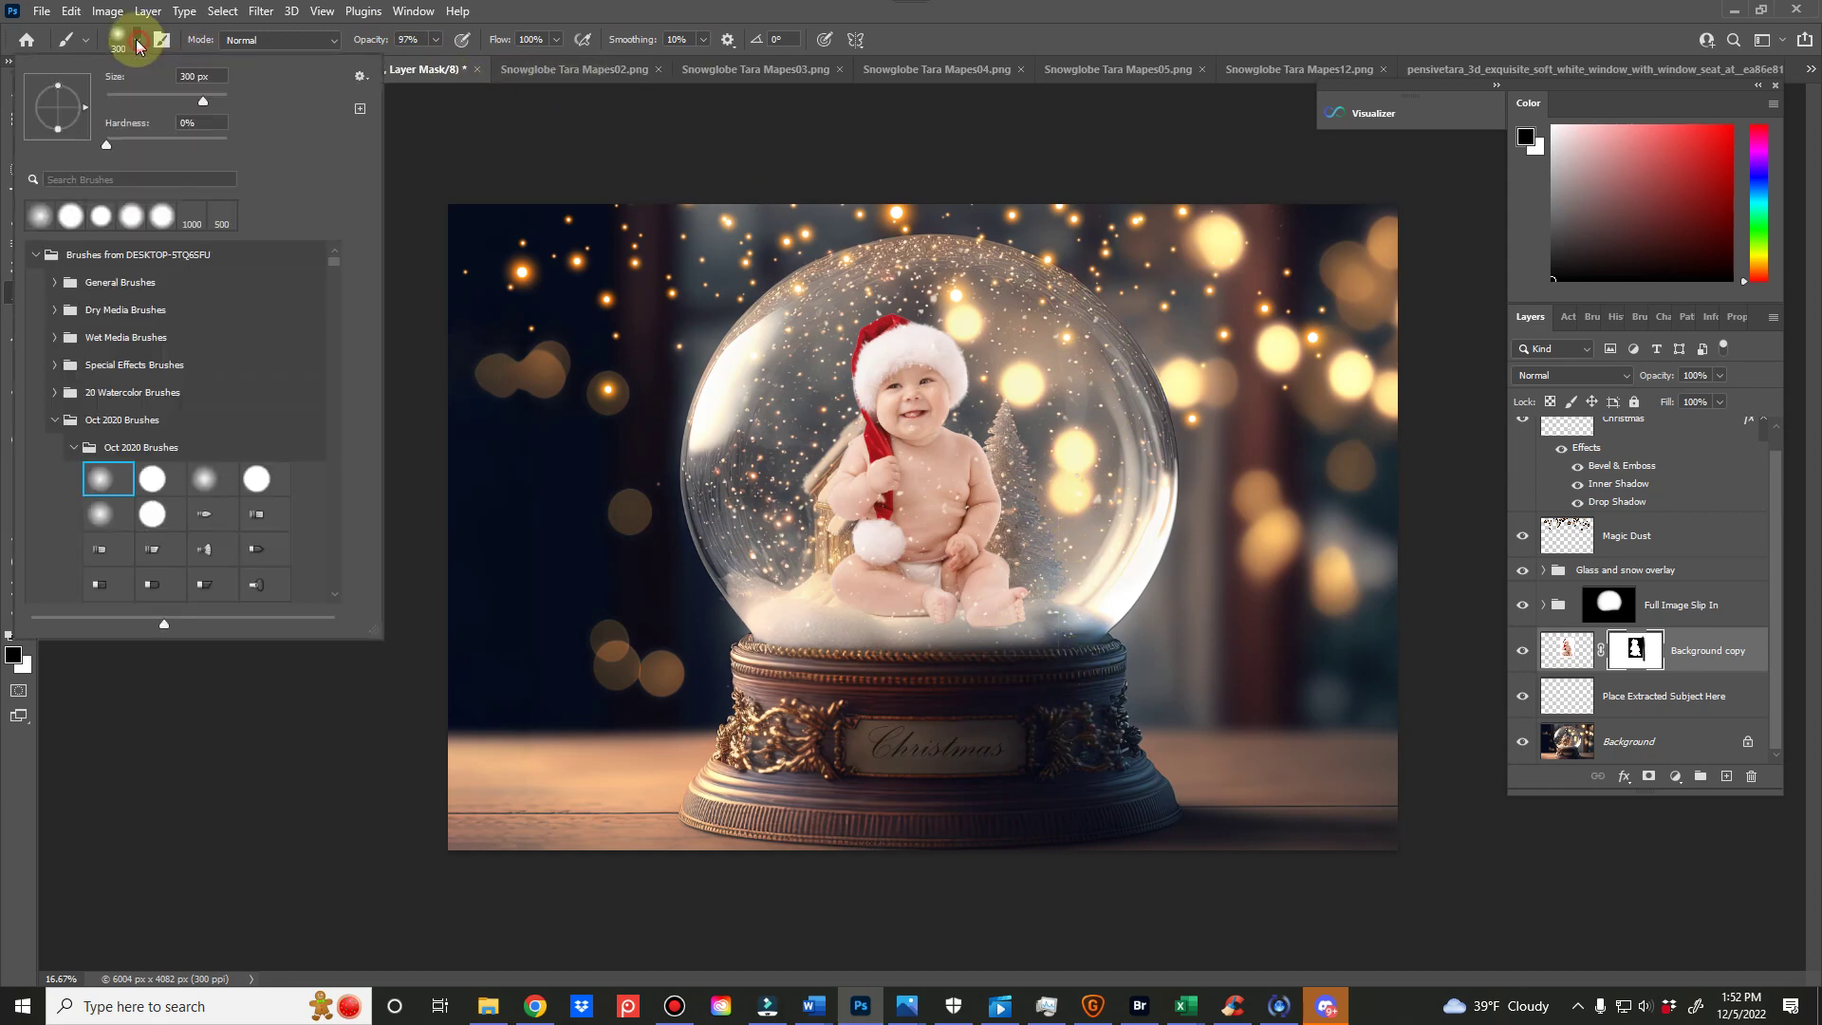
left_click(534, 9)
key("0")
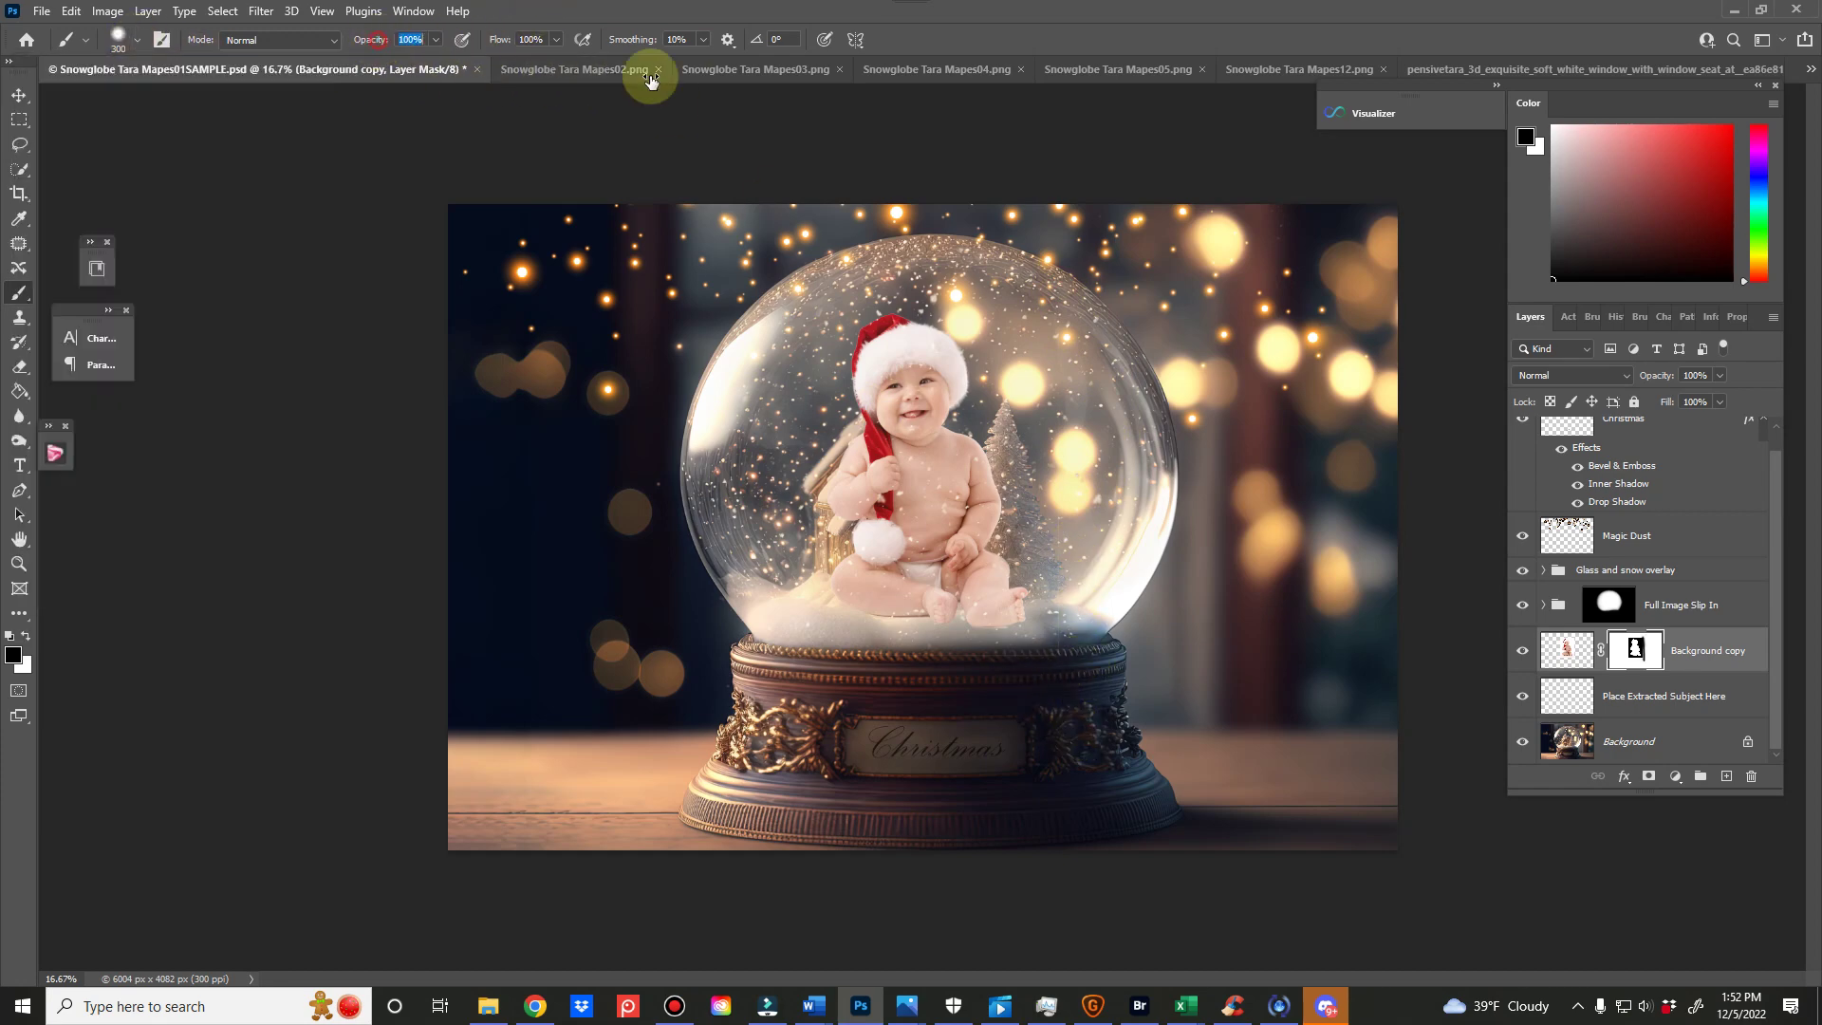
key("bracketleft")
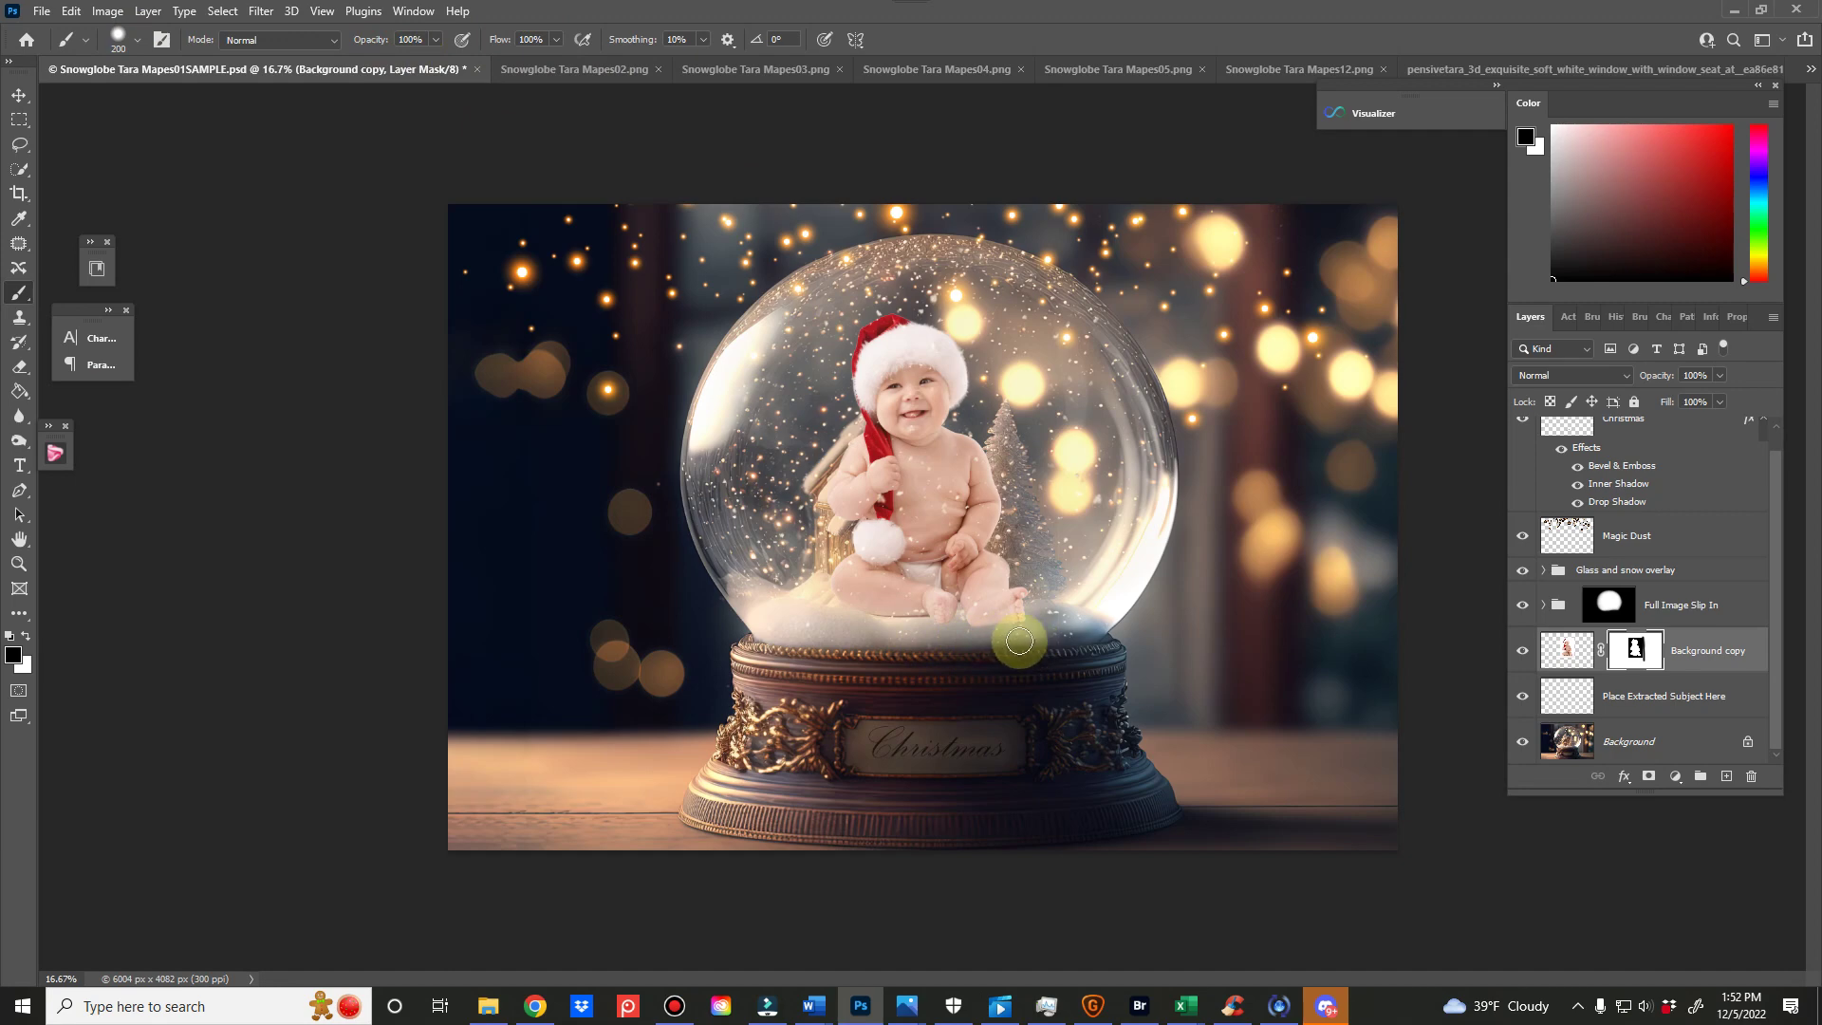
- Set the brush to 175 px with 79% hardness and paint black on the mask around the baby's feet
left_click(119, 38)
key("bracketleft")
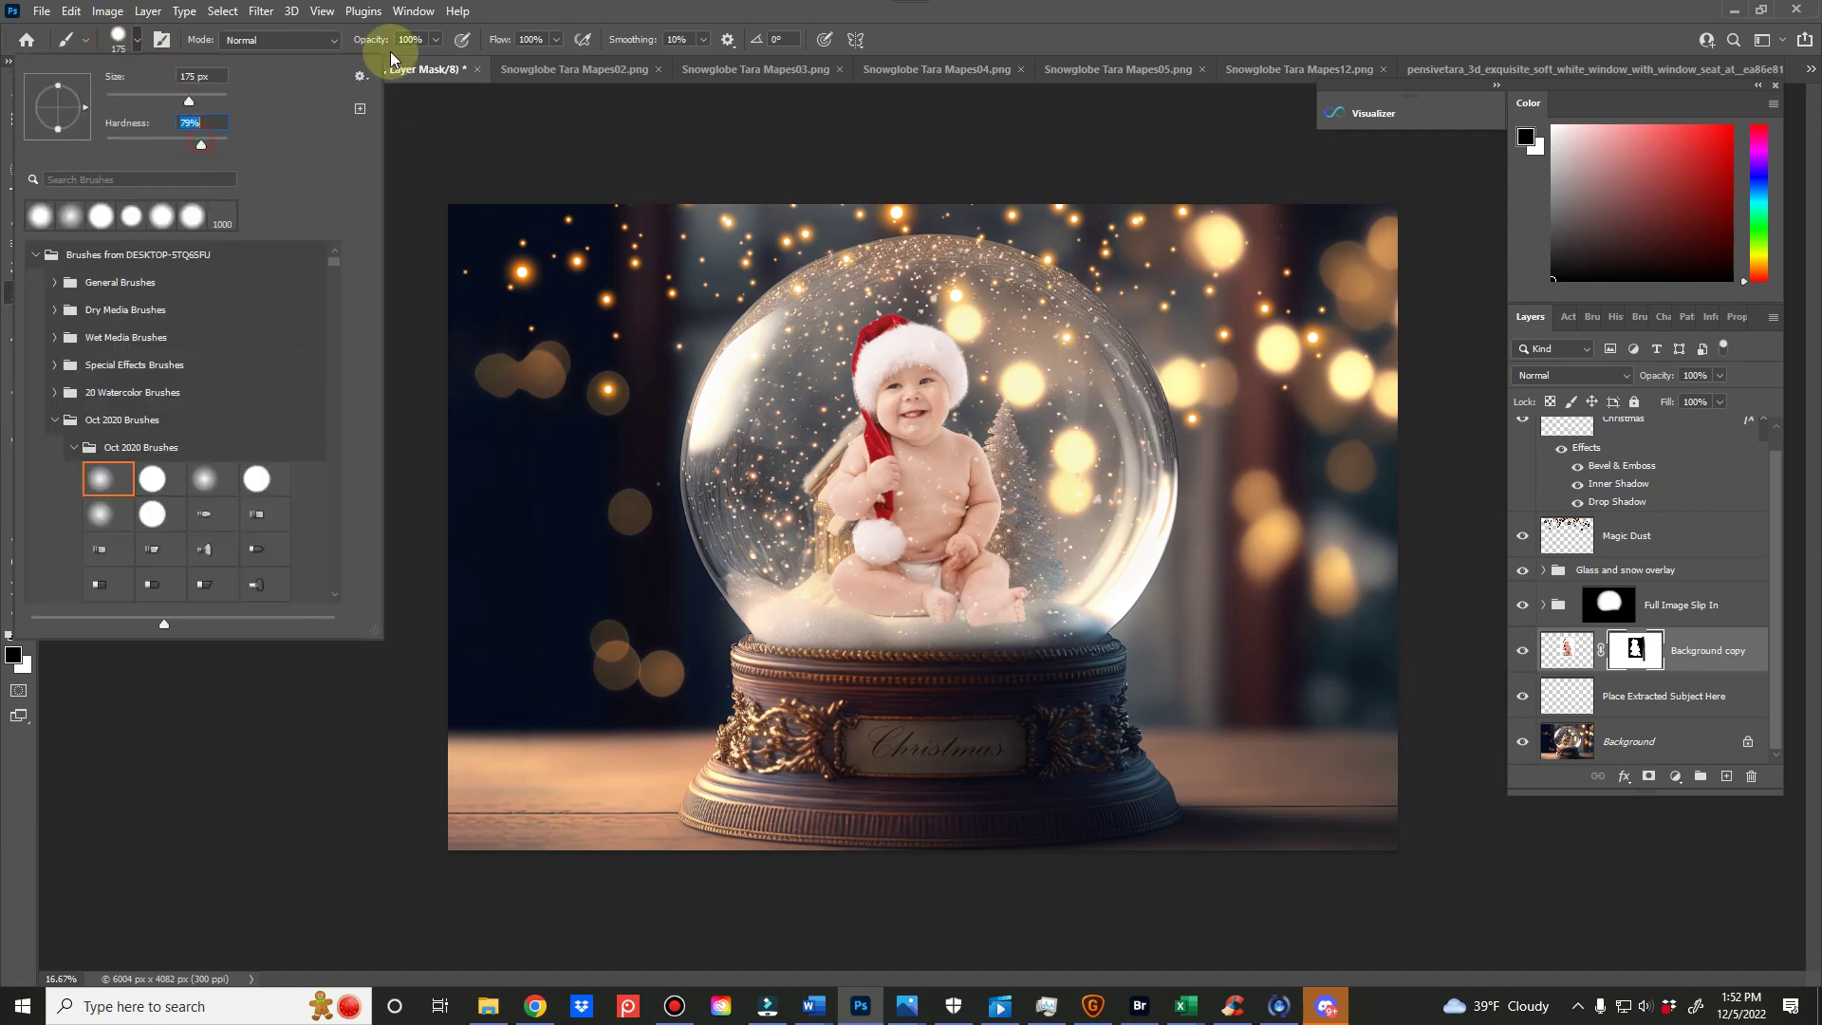
left_click(530, 14)
mouse_move(1002, 633)
left_mouse_down()
mouse_move(1034, 630)
mouse_move(848, 637)
mouse_move(863, 618)
mouse_move(1012, 630)
mouse_move(842, 614)
mouse_move(891, 630)
mouse_move(791, 634)
mouse_move(932, 593)
mouse_move(939, 567)
left_mouse_up()
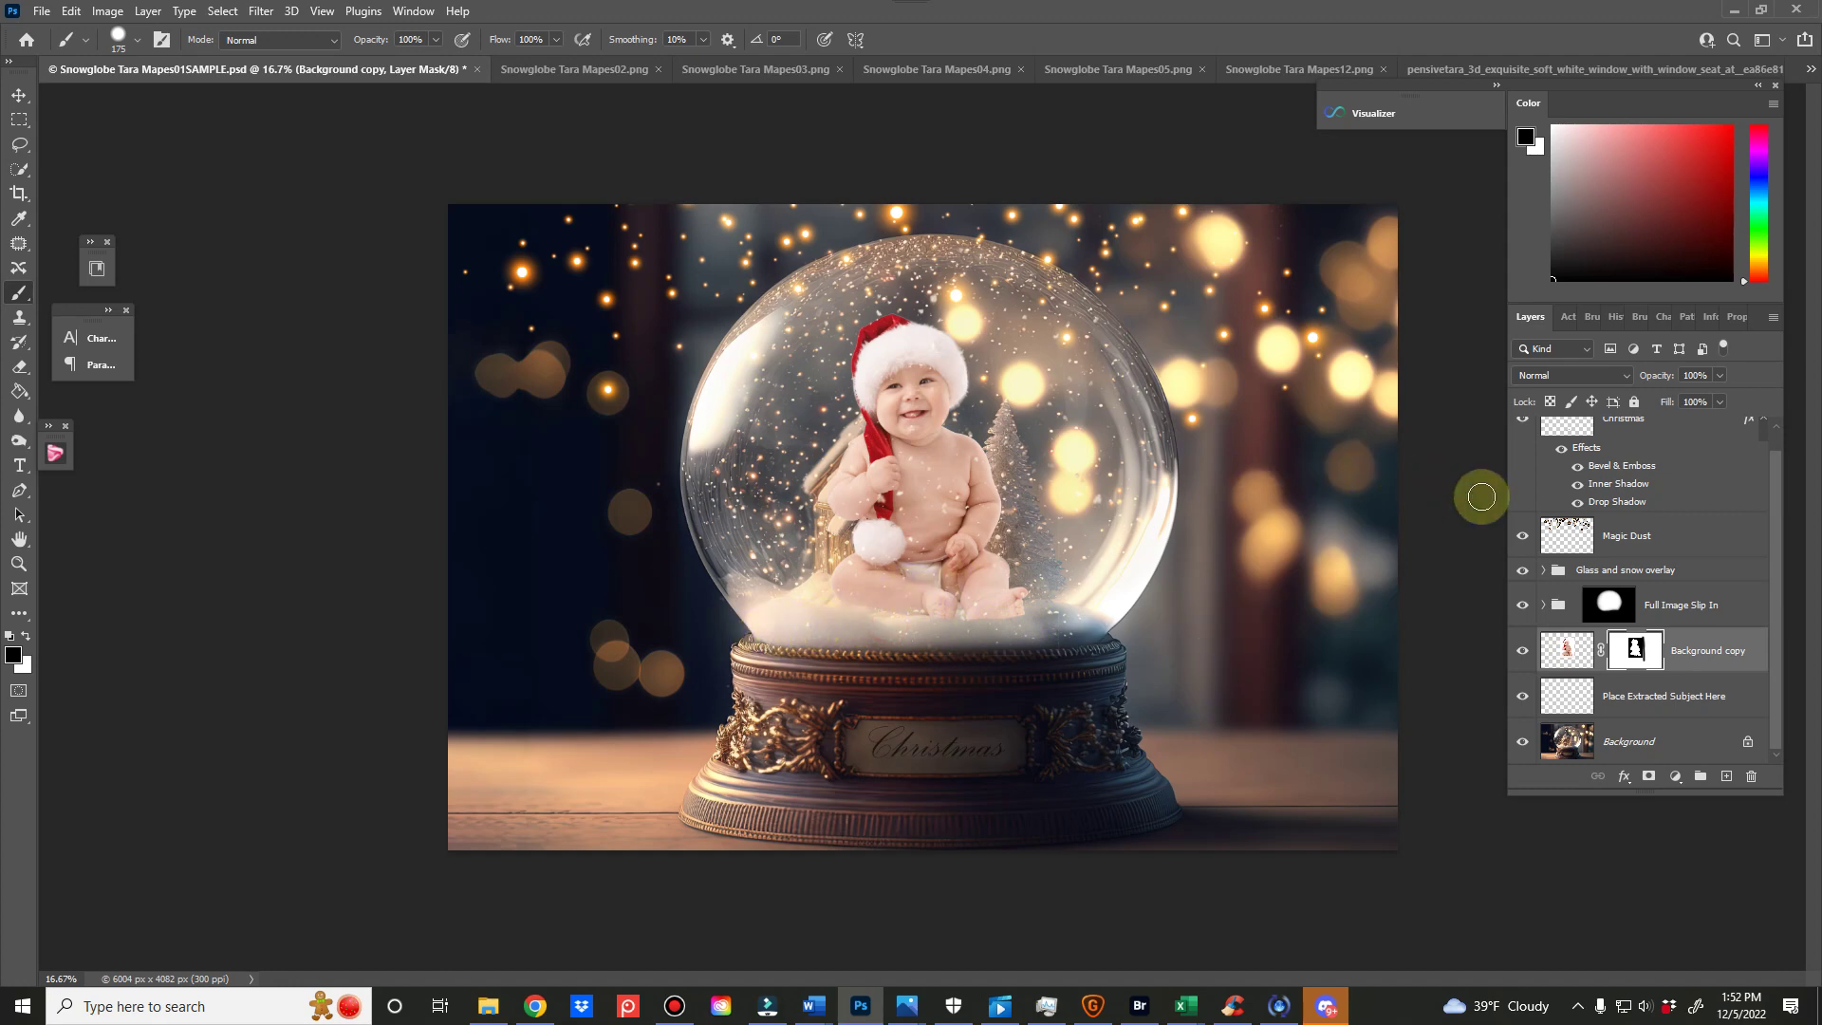
- Examine the Christmas text layer on the globe's base by switching its visibility off and on
scroll(1547, 674, "up", 1)
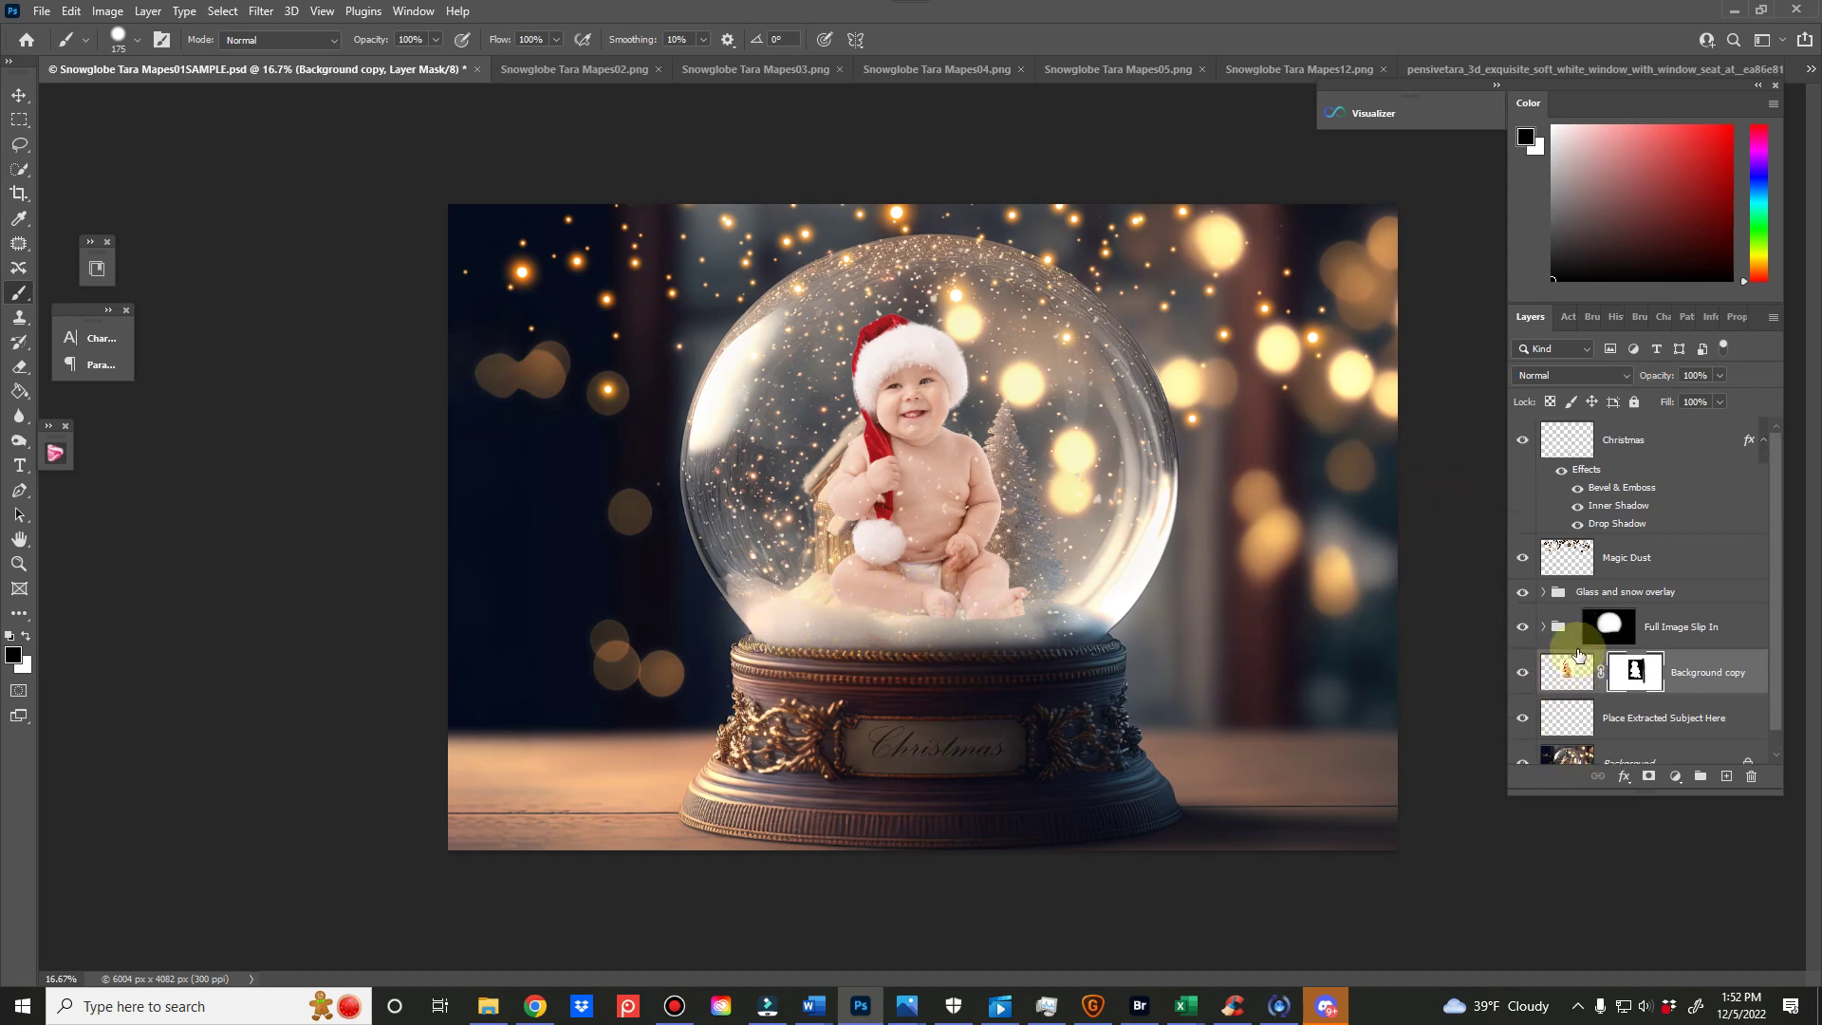
right_click(1652, 439)
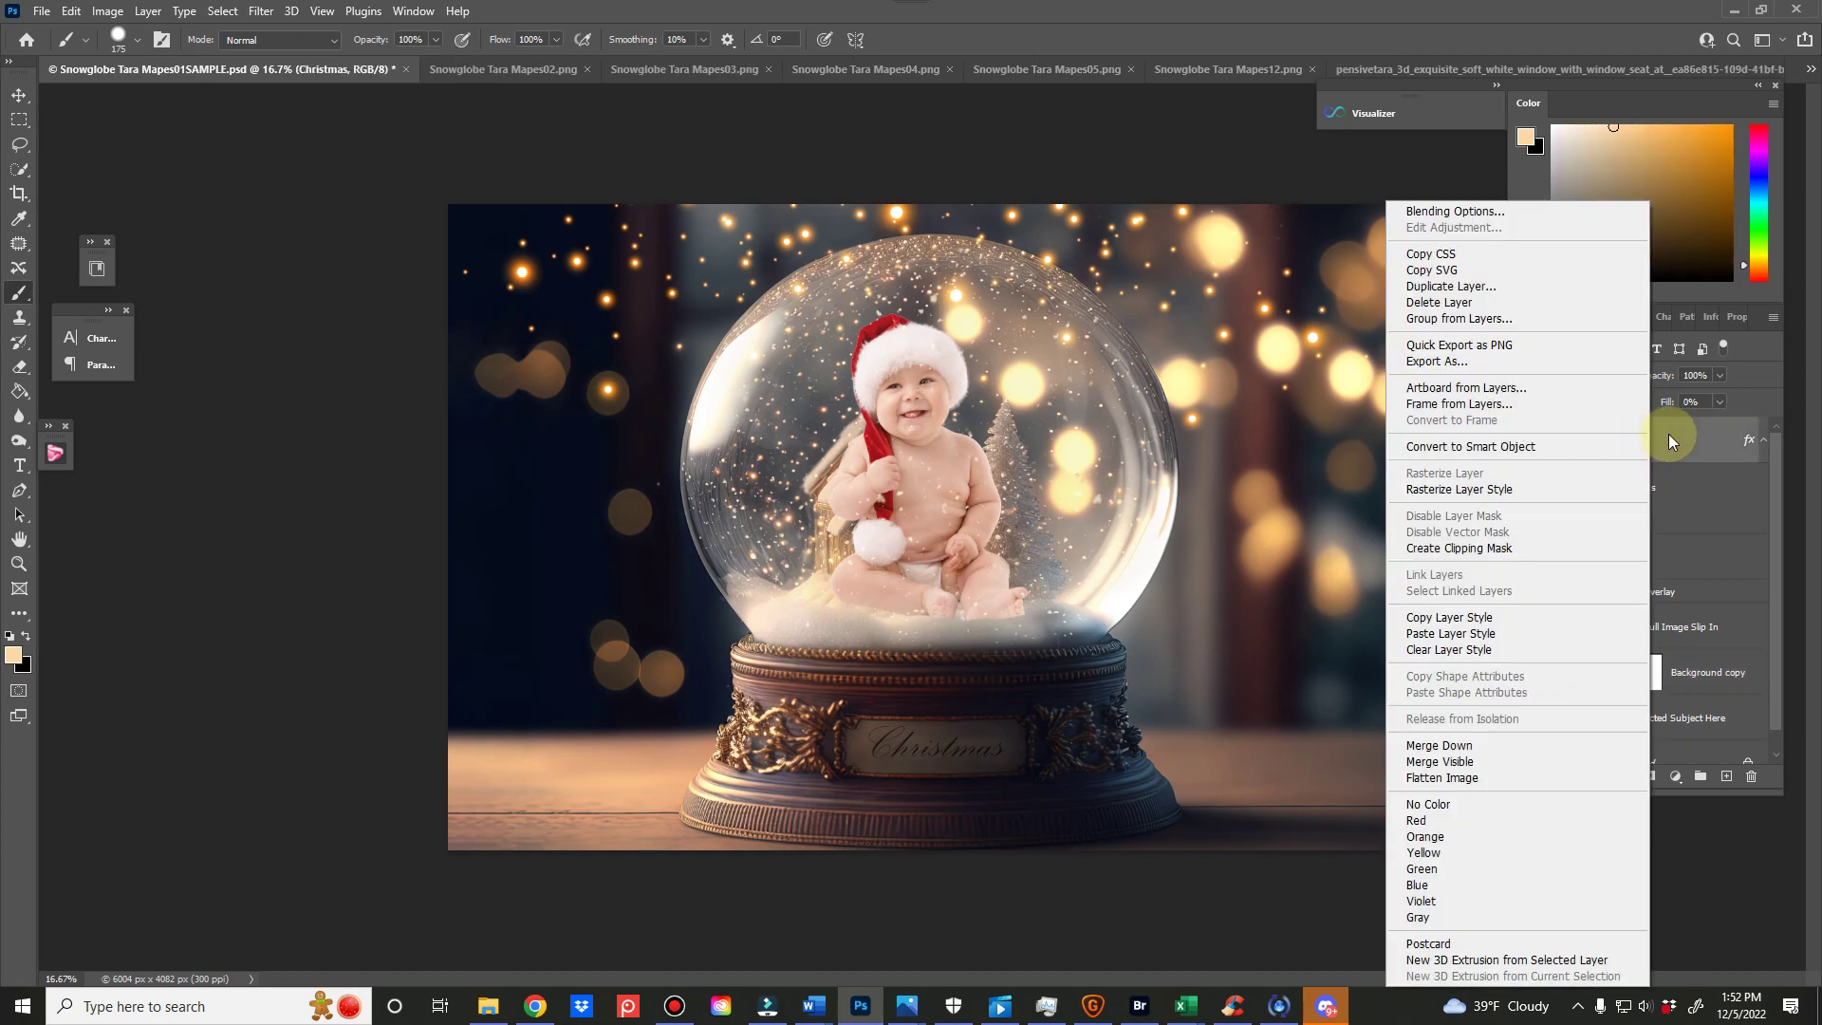
left_click(1668, 439)
left_click(1523, 442)
left_click(1523, 442)
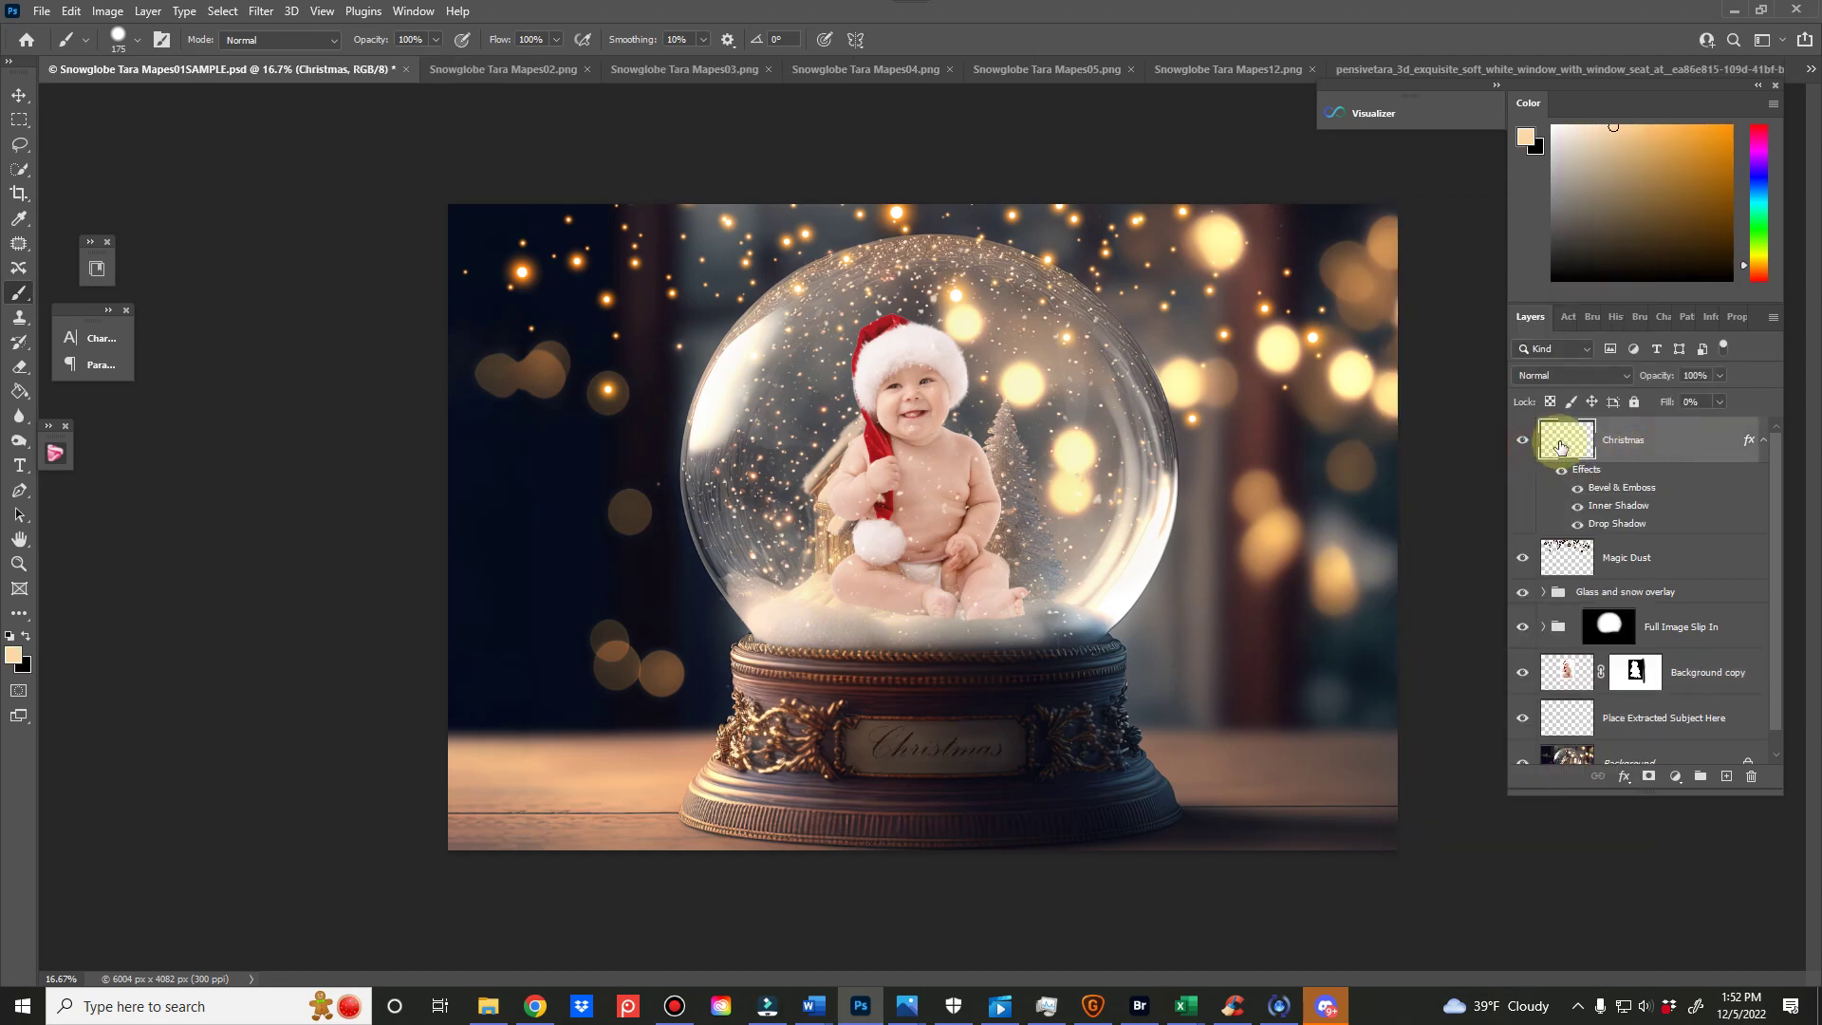
left_click_drag(909, 755, 983, 757)
left_click(1521, 441)
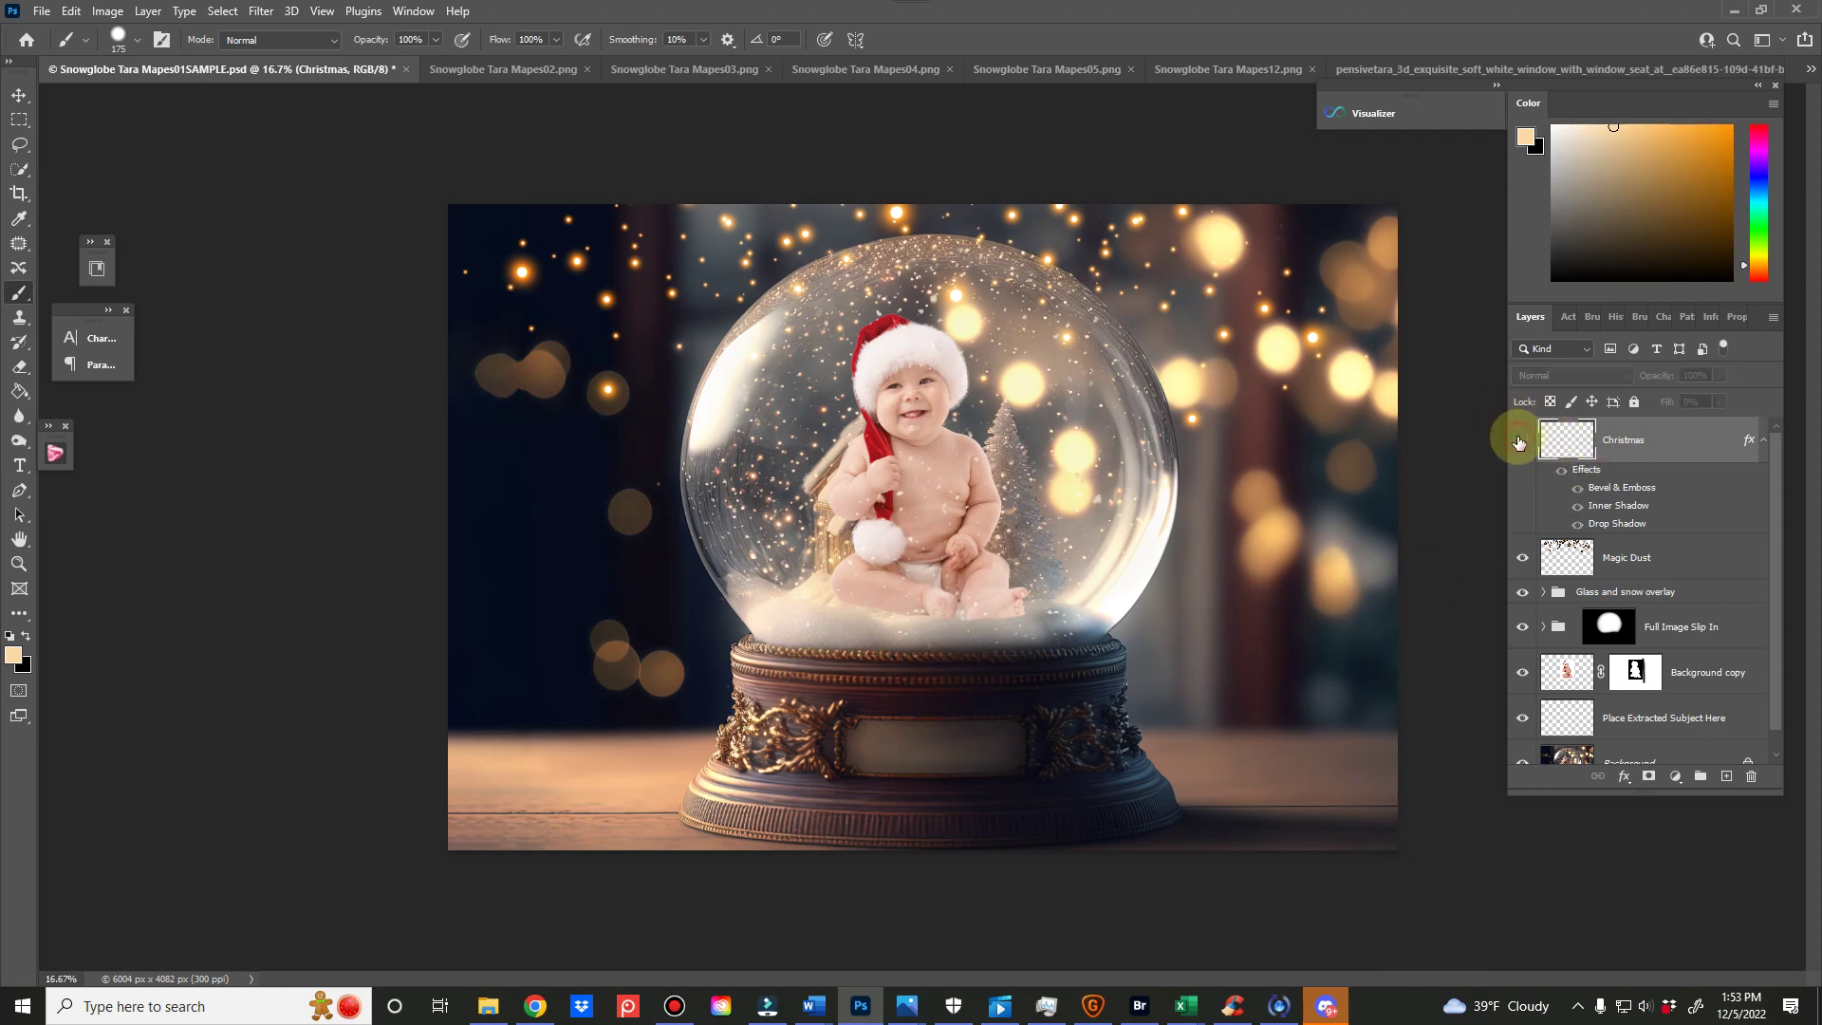
left_click(1520, 442)
left_click(1520, 442)
left_click(1519, 442)
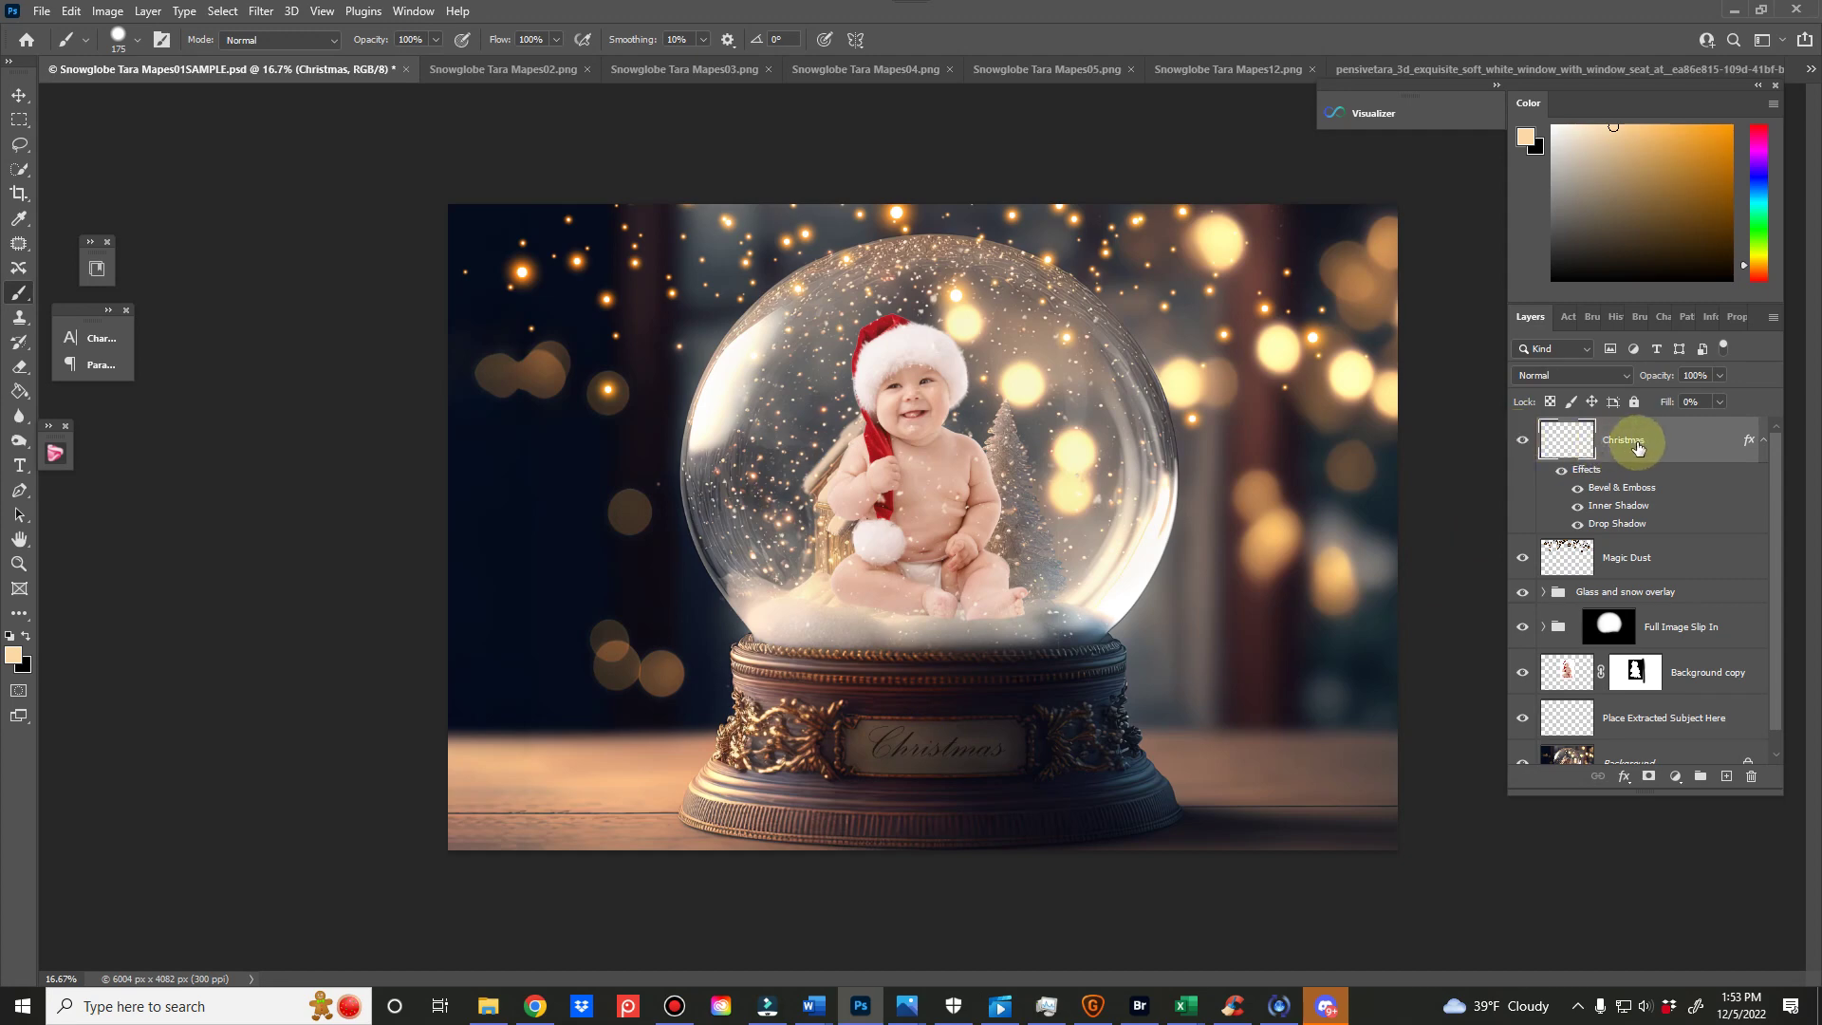
- Hide the Christmas layer and add a new blank layer above Magic Dust
left_click(1524, 442)
left_click(1524, 441)
left_click(1524, 441)
left_click(1682, 555)
left_click(1724, 778)
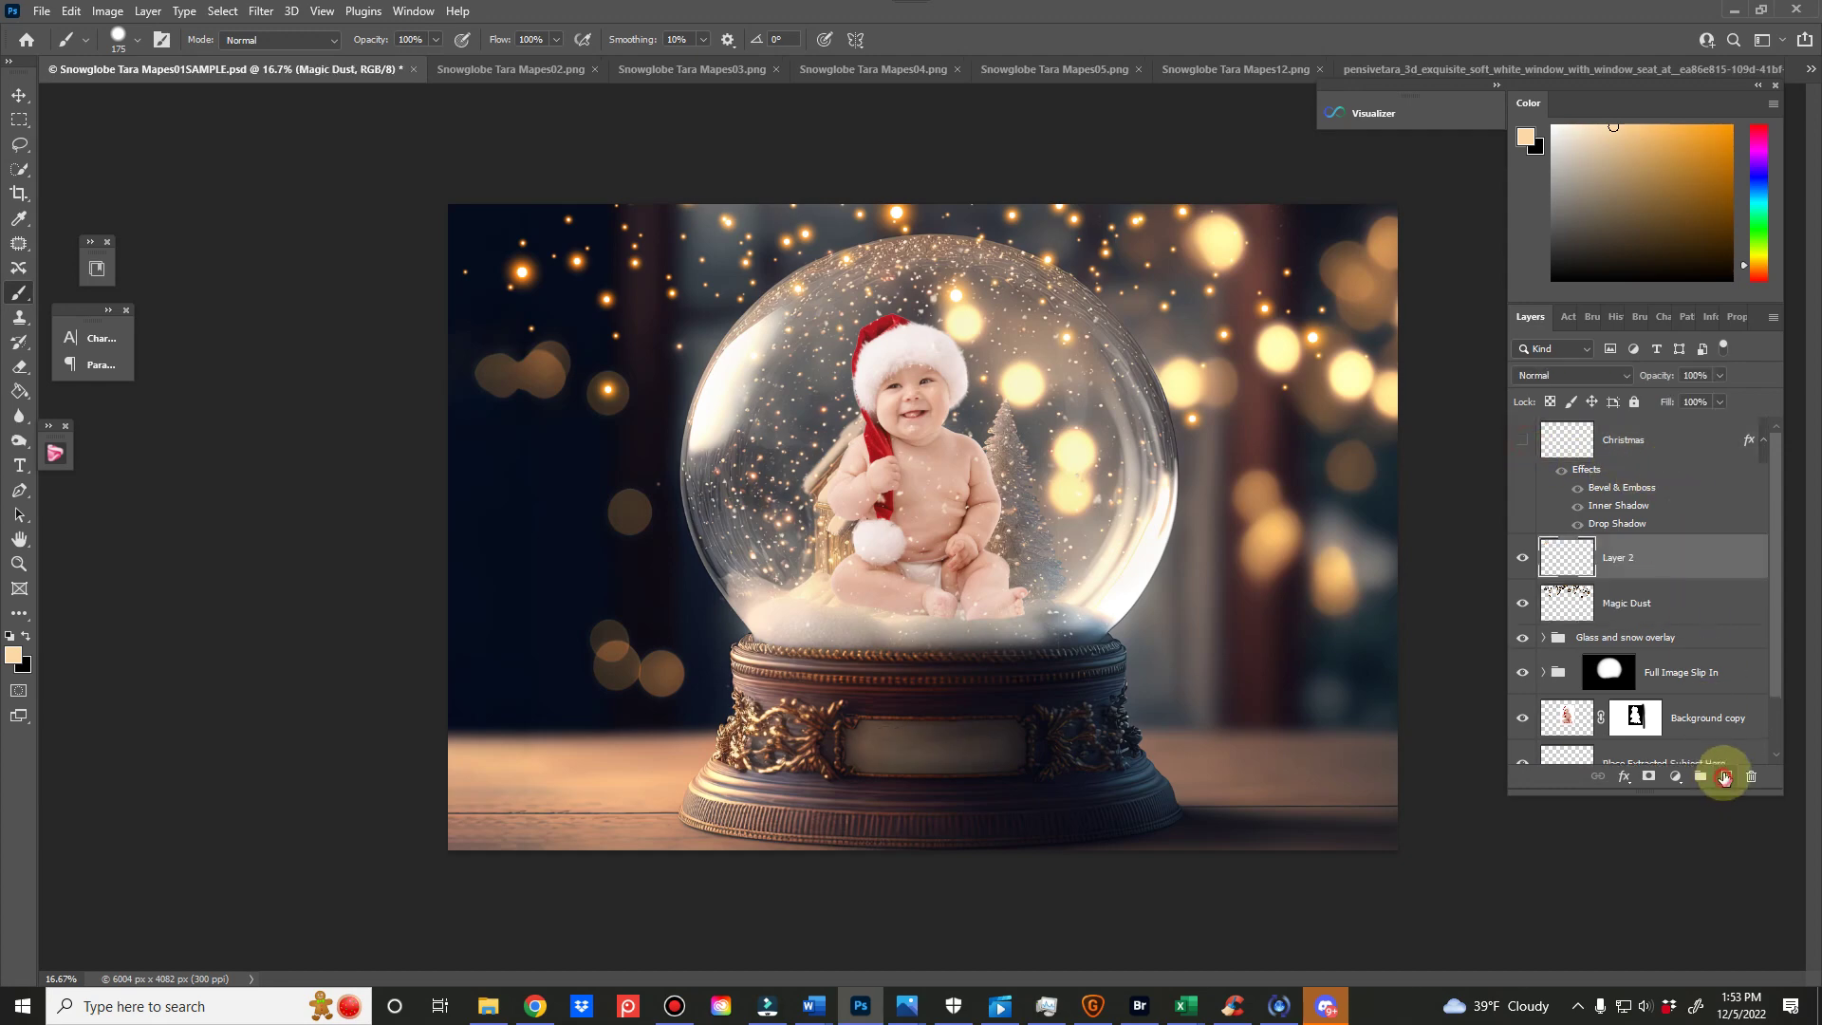
- Add a horizontal text box near the base and enter the family name in 46 pt Rockwell
left_click(17, 469)
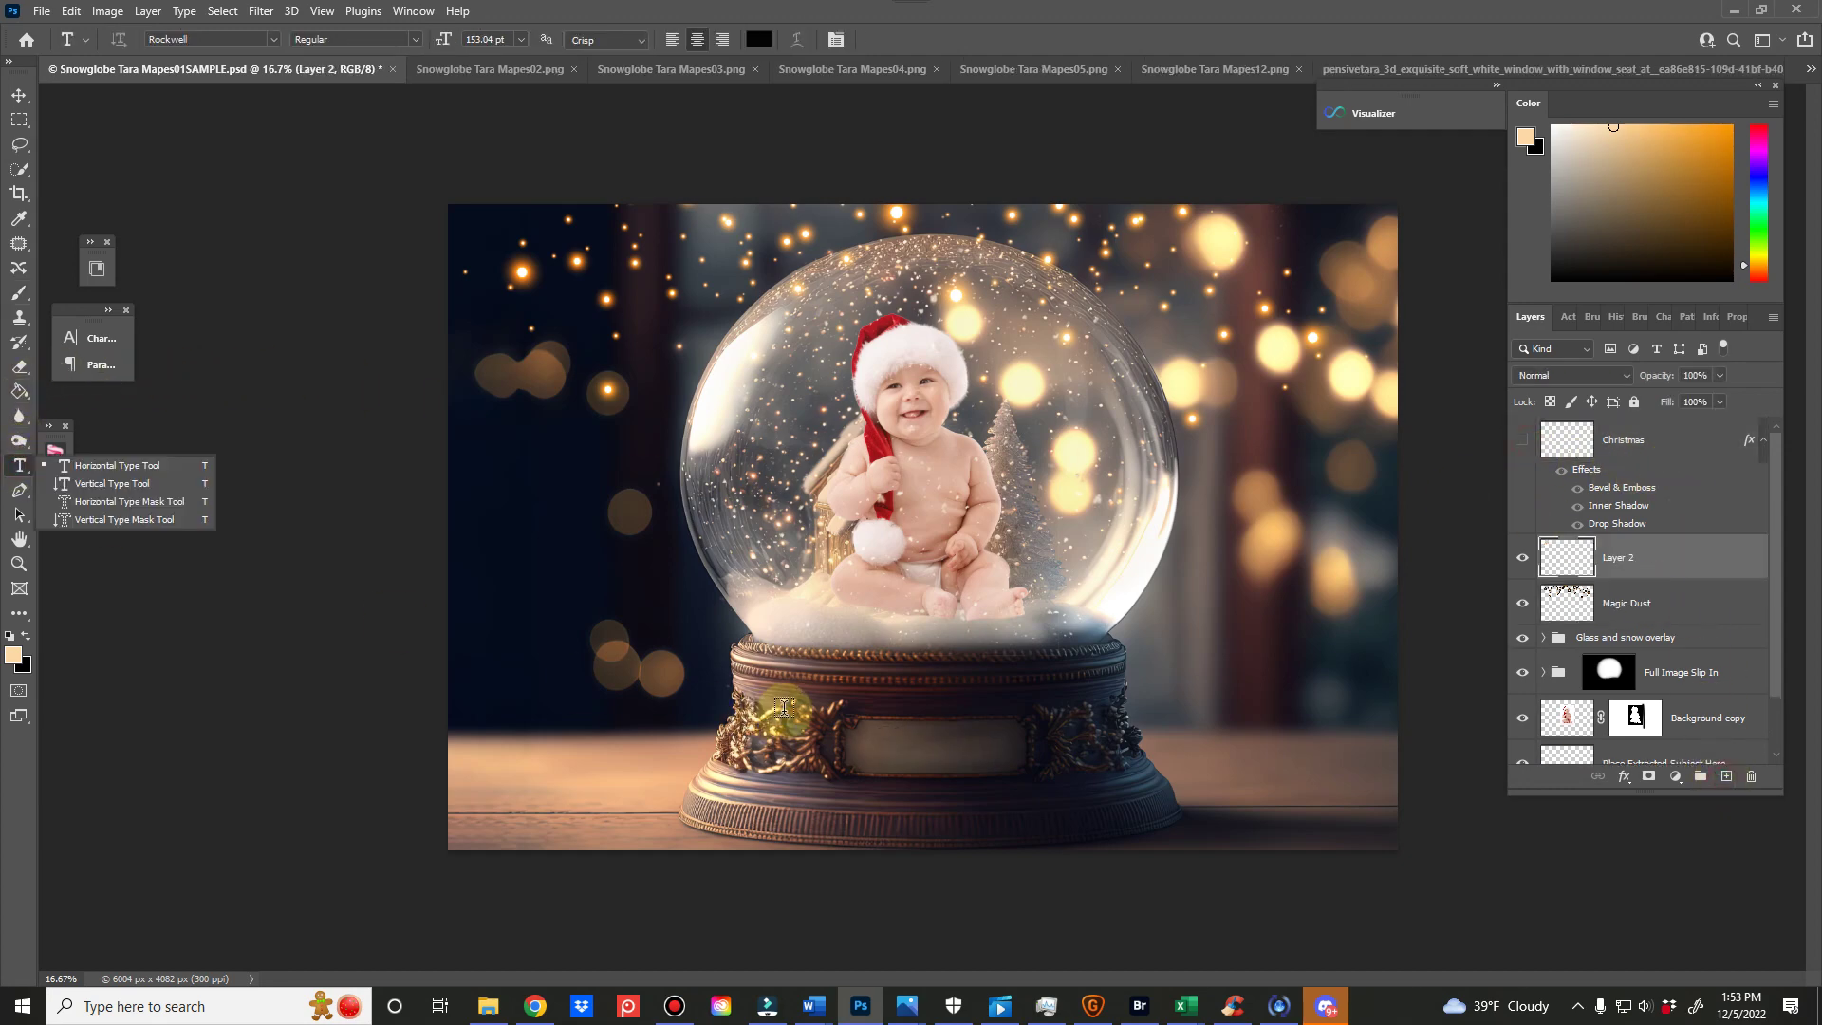
left_click_drag(860, 734, 1087, 799)
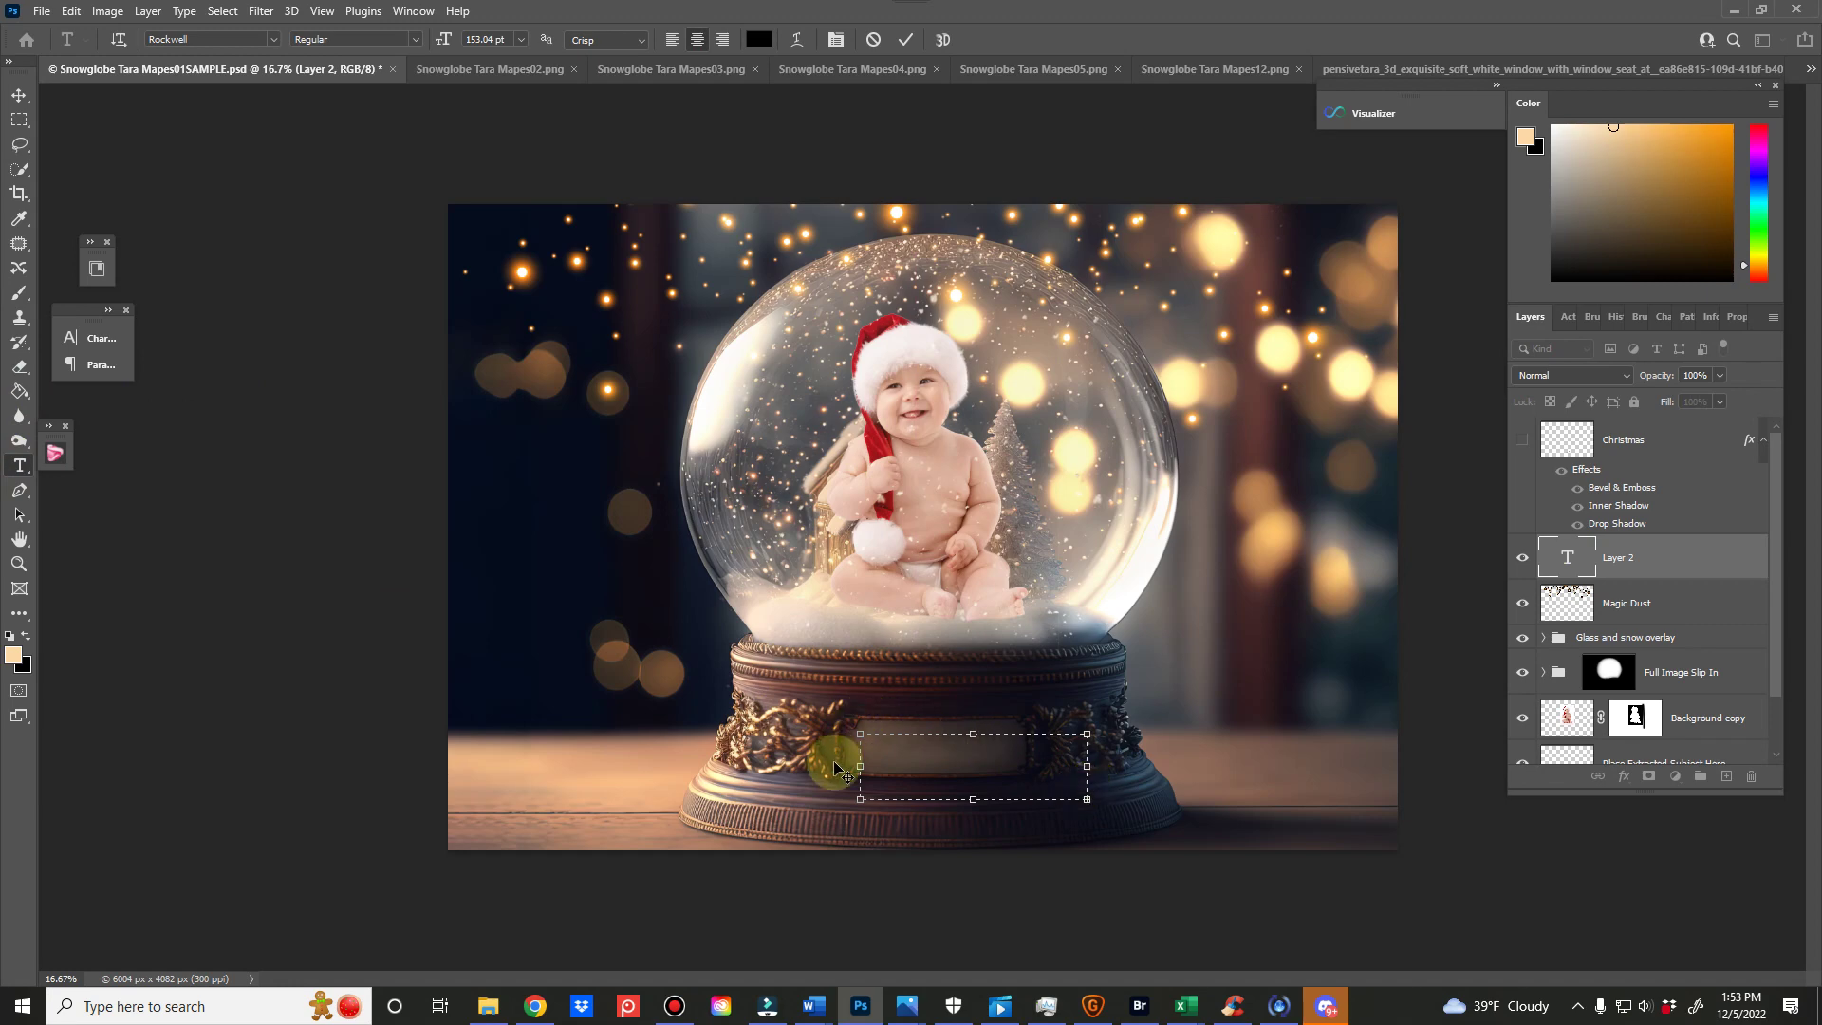
left_click_drag(860, 799, 261, 938)
left_click_drag(945, 797, 322, 780)
left_click_drag(457, 36, 340, 38)
left_click(906, 39)
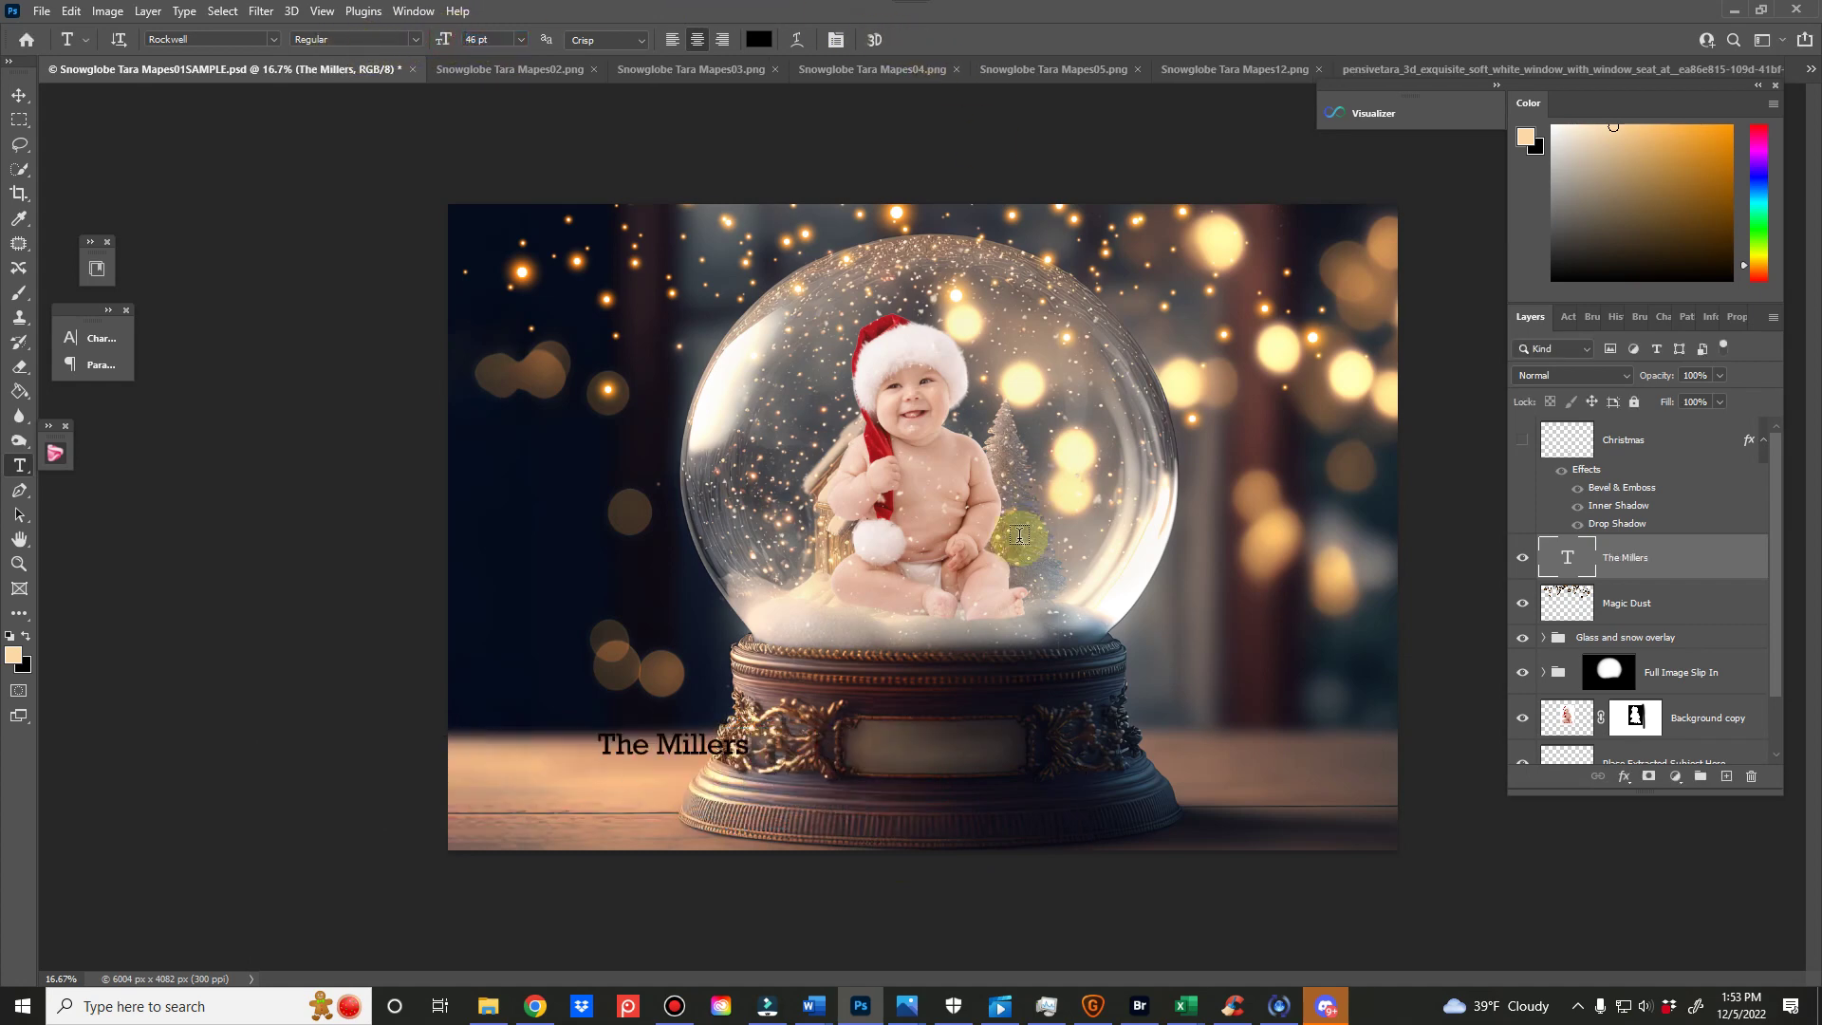
- Move the family name text onto the centre of the base's plaque and lower its layer opacity to 63%
key("ctrl+t")
left_click_drag(716, 757, 978, 760)
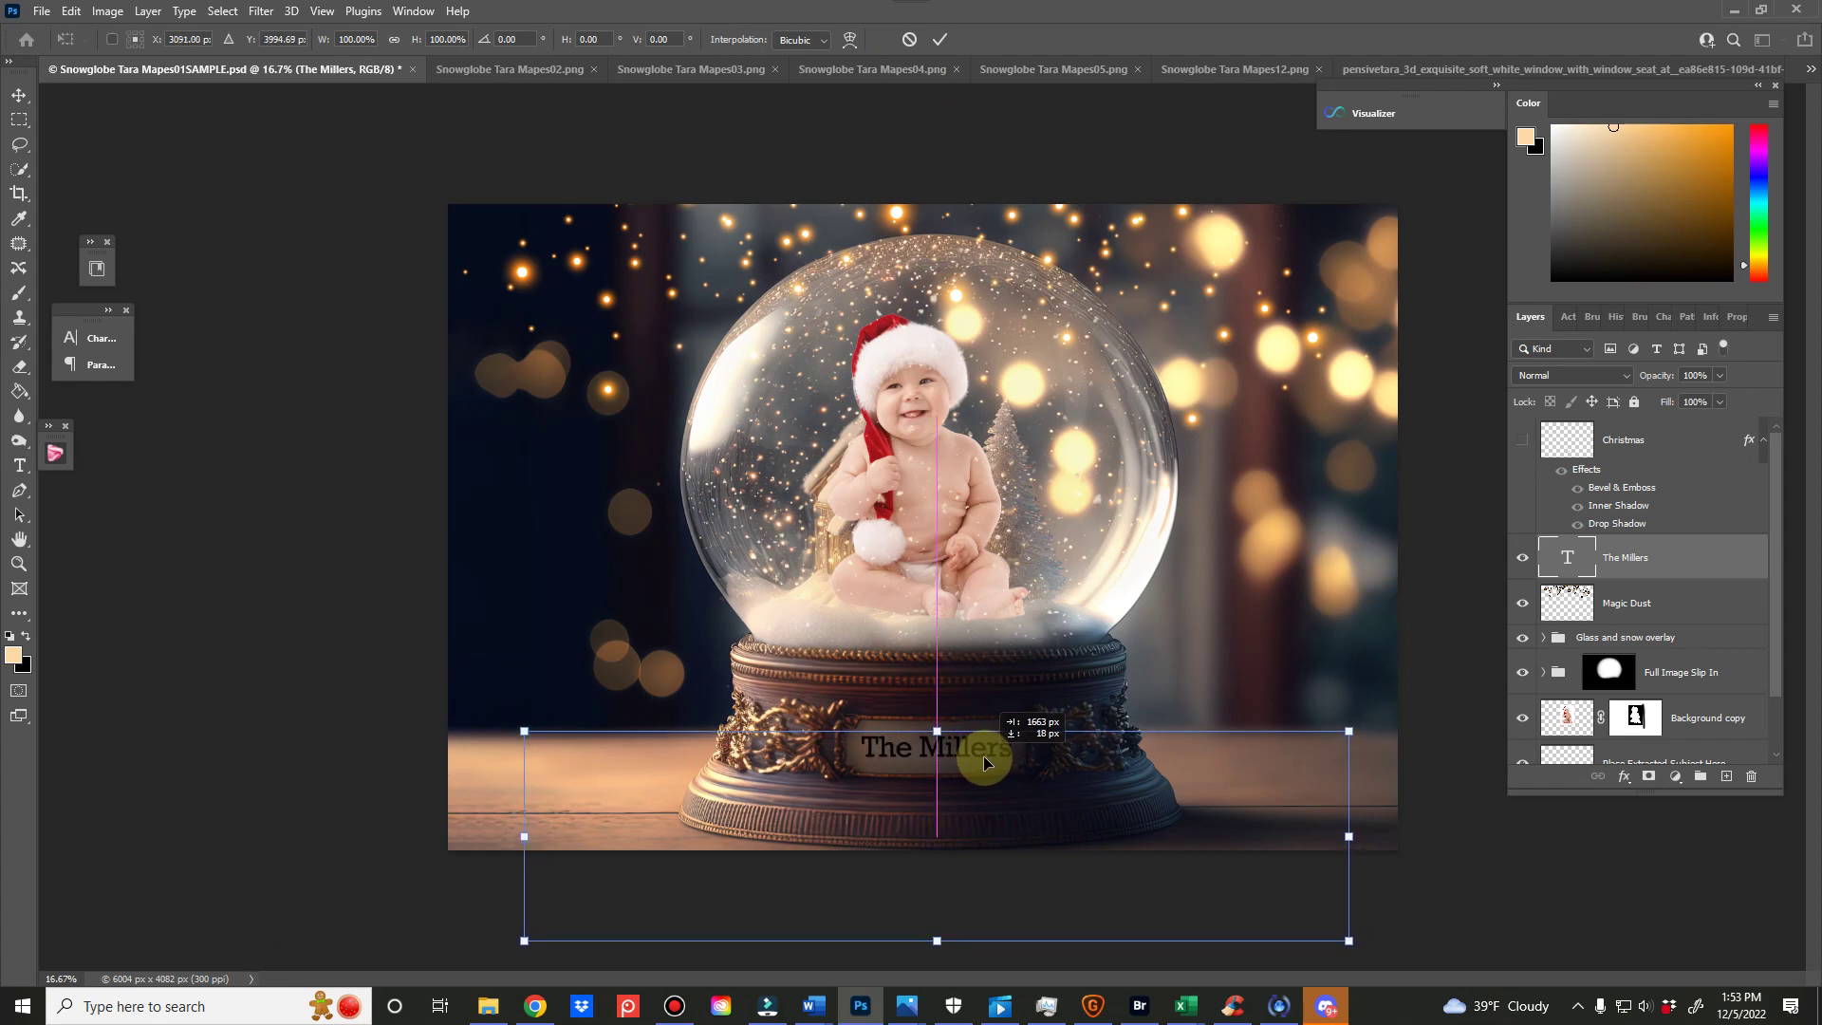
left_click(942, 39)
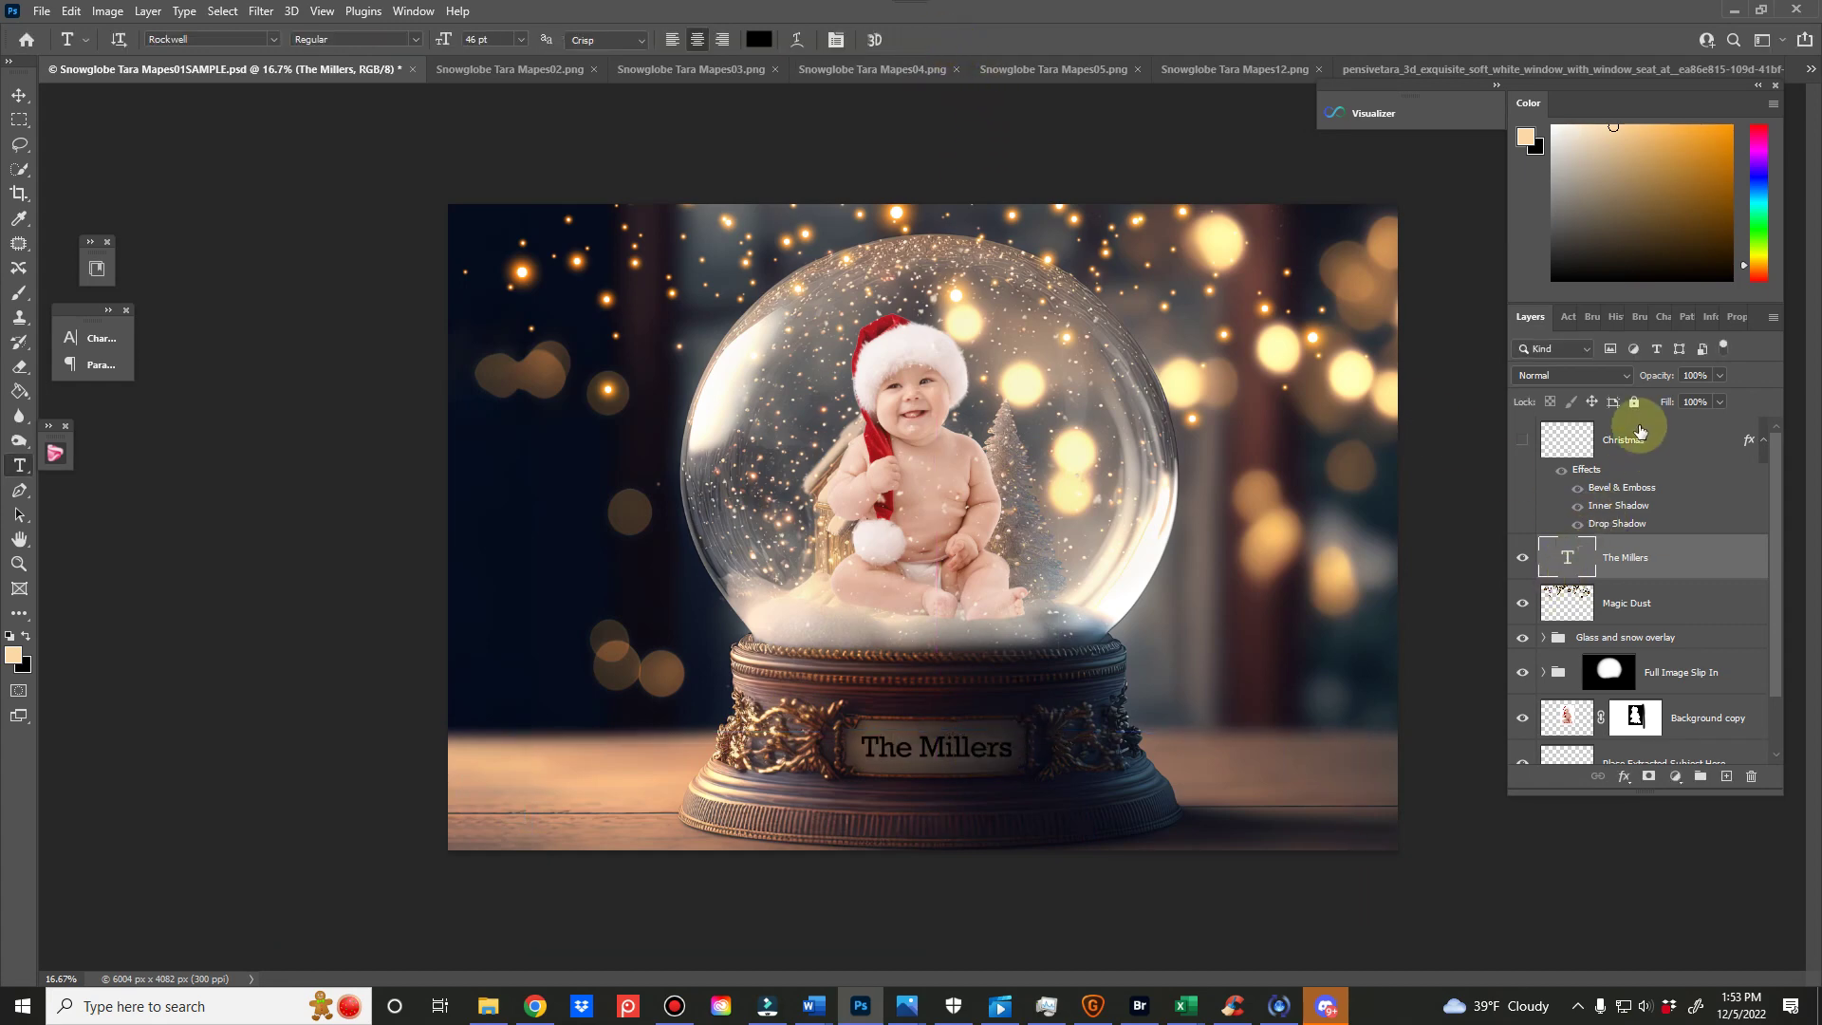
left_click_drag(1667, 375, 1658, 383)
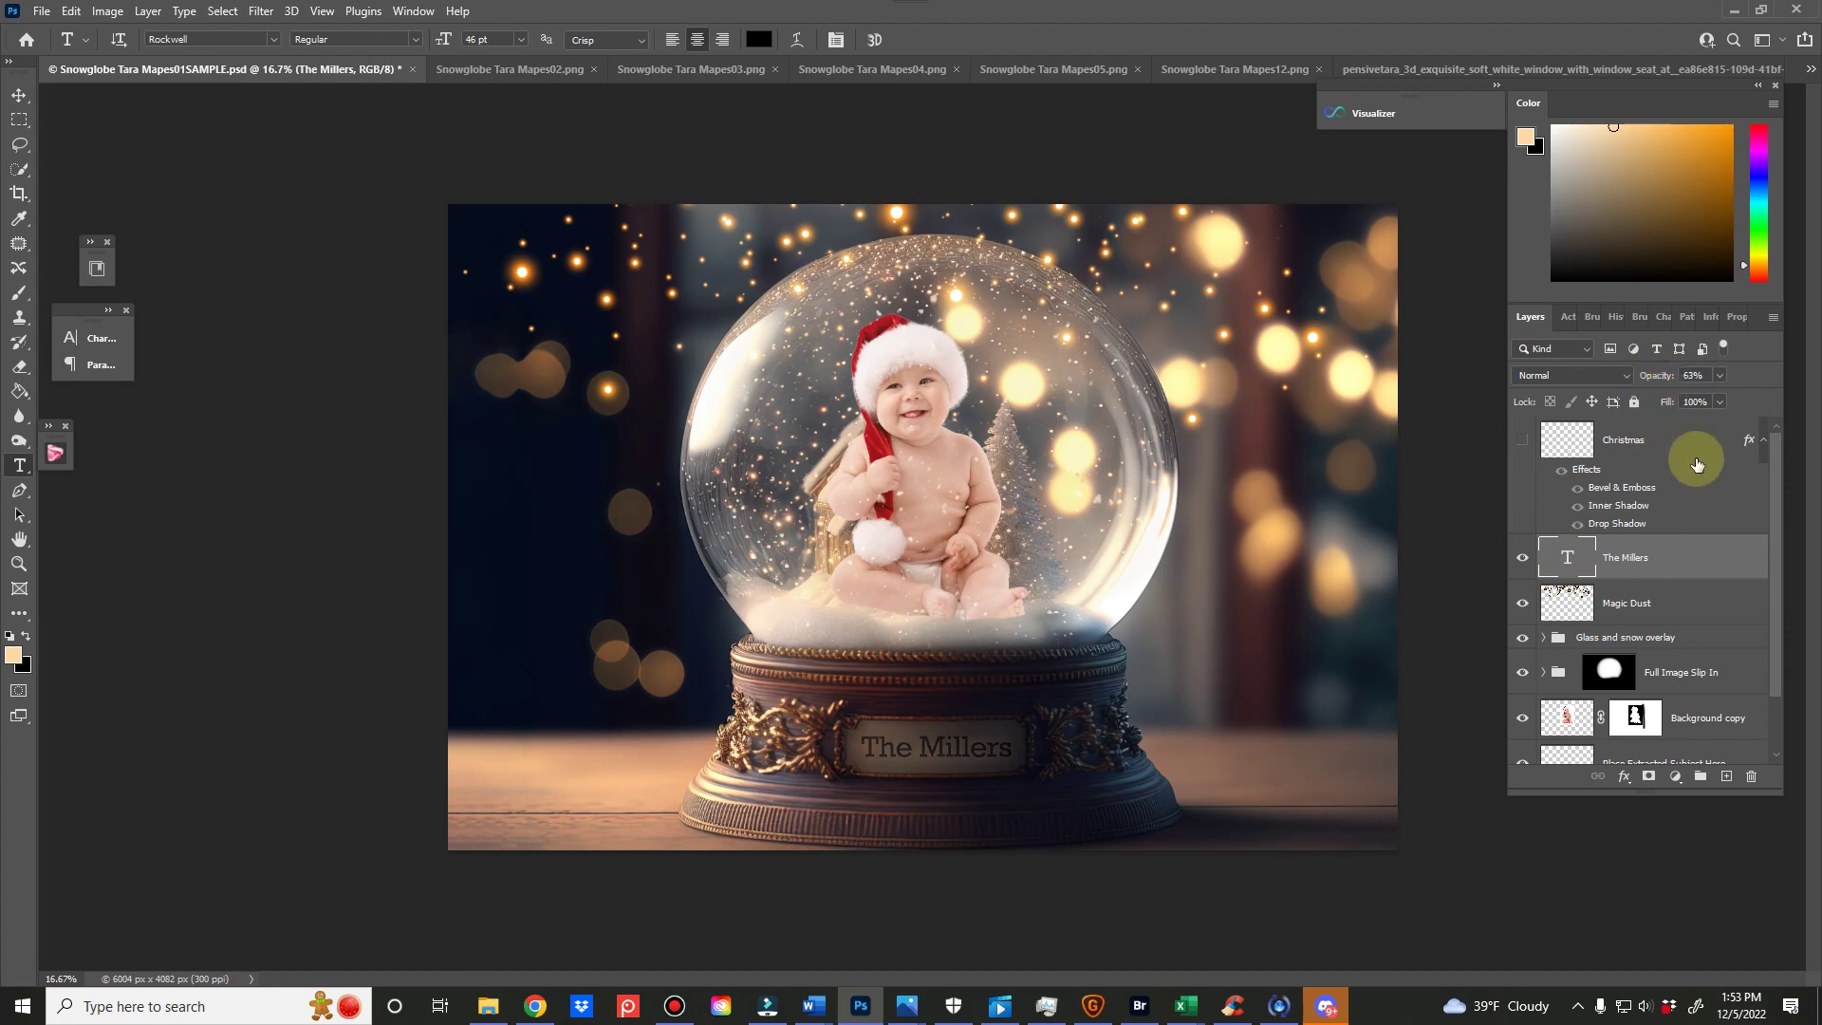